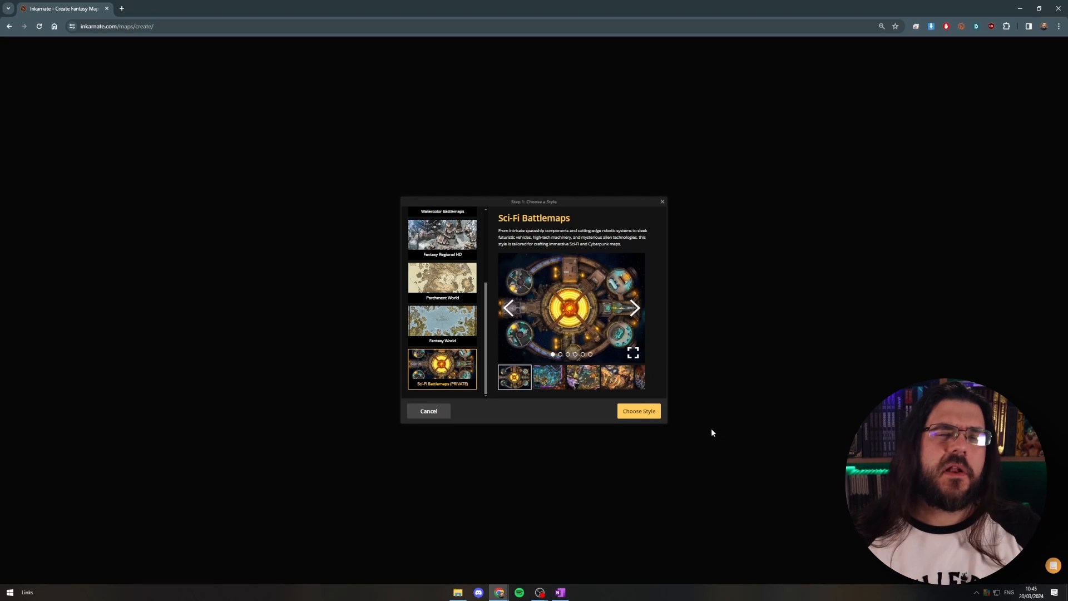
Step: Create a new Sci-Fi Battlemaps map in landscape aspect ratio at Ultra (4K) editing resolution
click(642, 413)
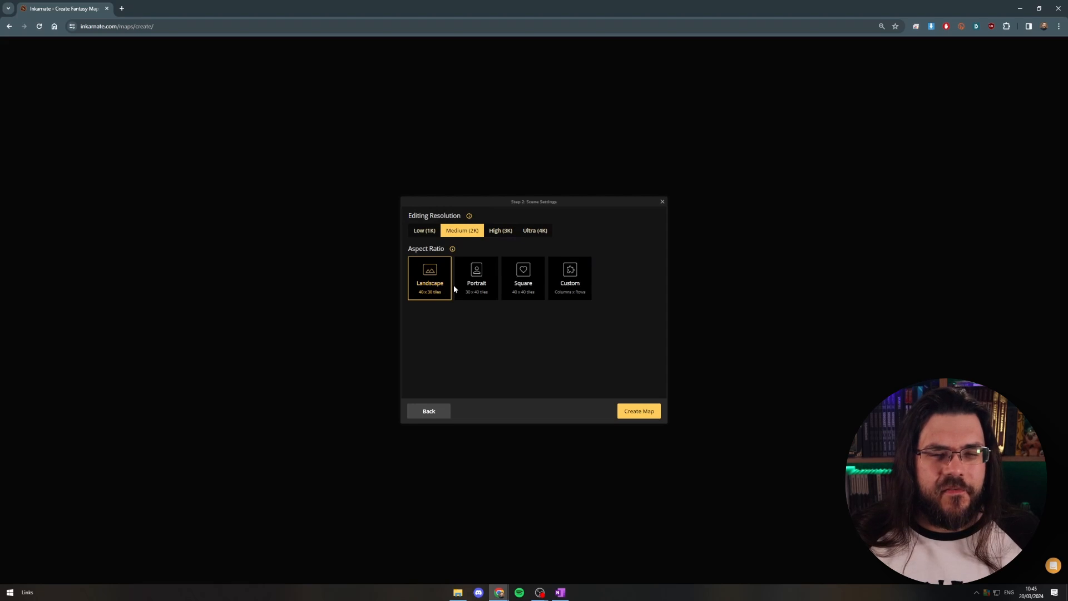
click(534, 241)
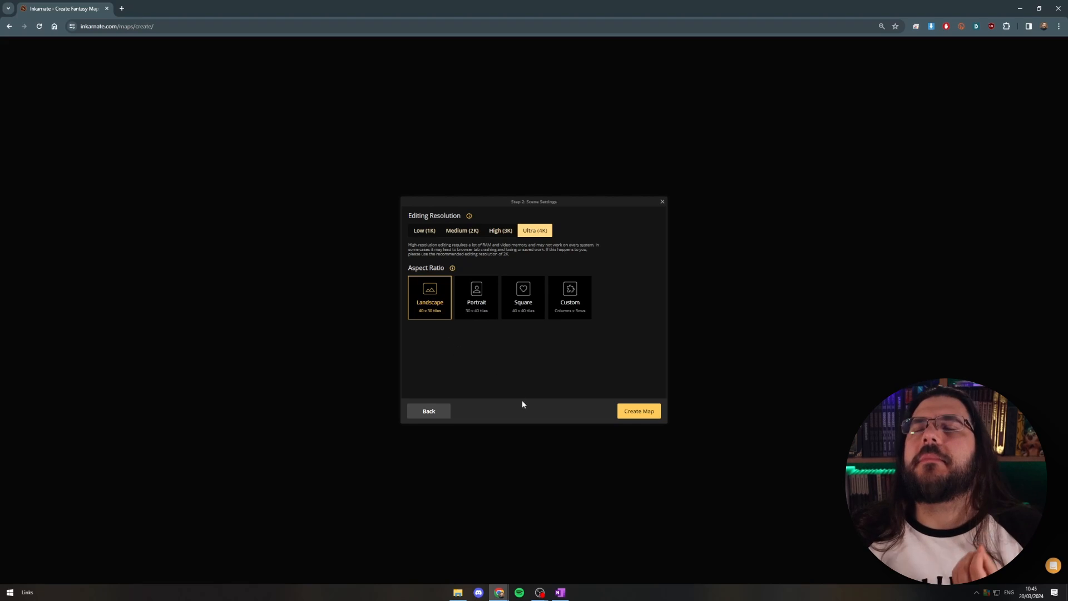
click(647, 412)
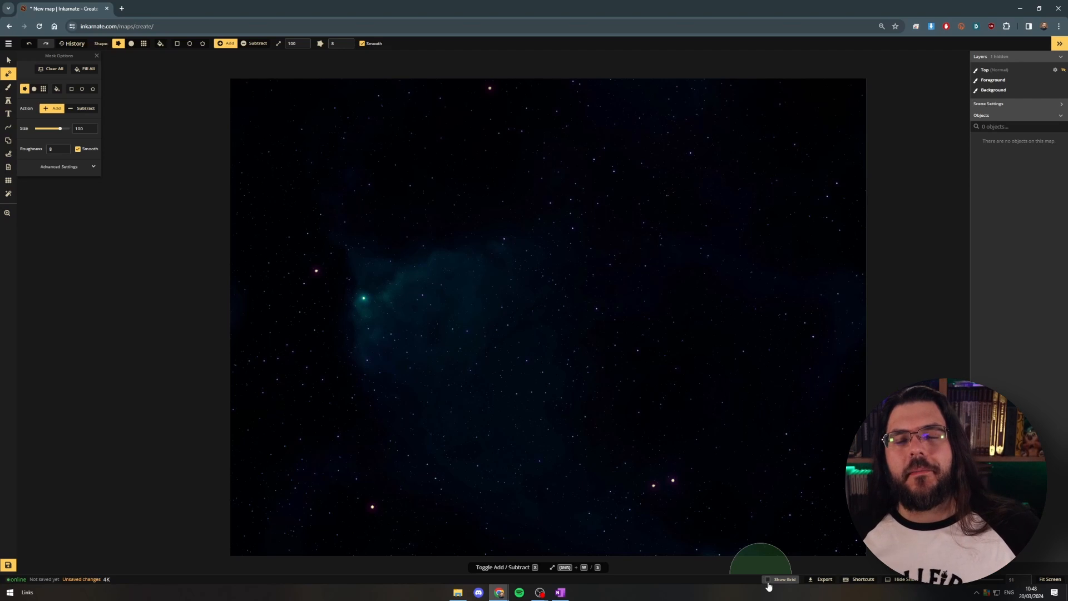
Step: Show the grid, enlarge the mask brush to about 124 and paint the foreground mask across the map
click(769, 580)
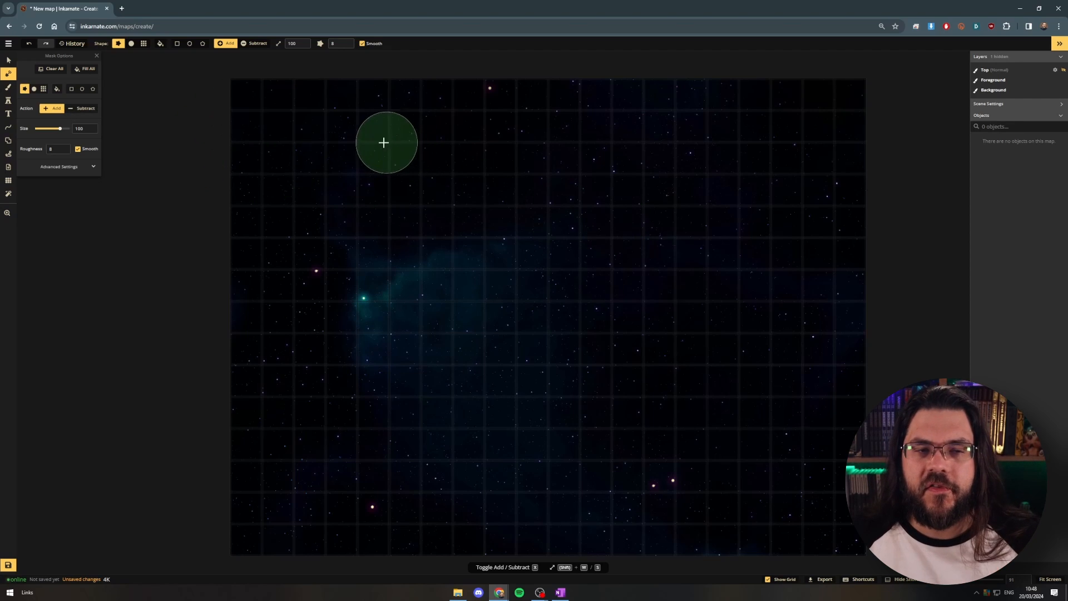
drag(60, 128, 68, 128)
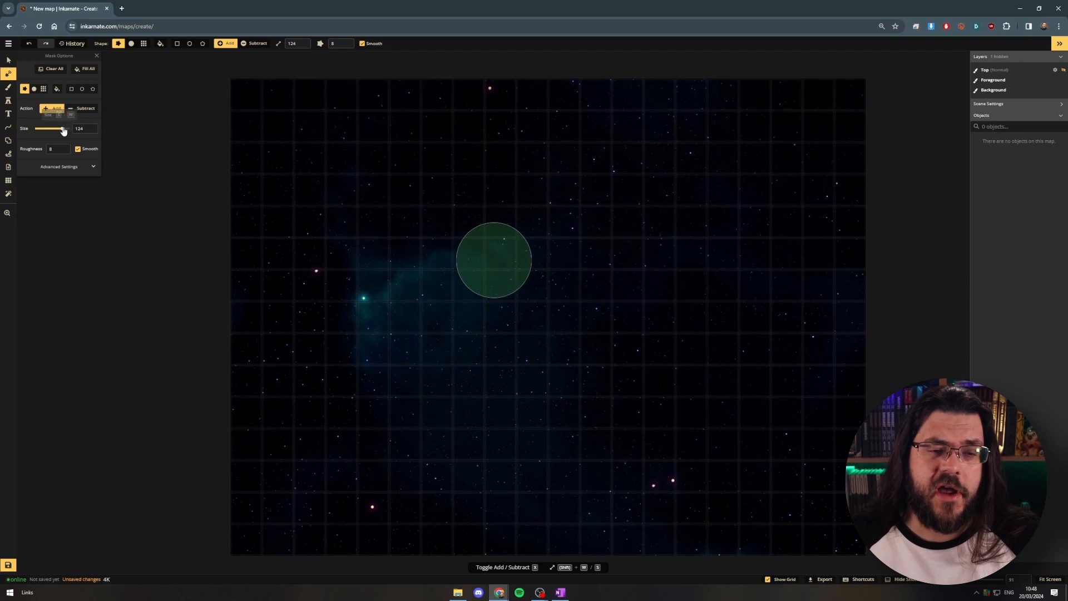
mouse_move(231, 101)
mouse_down()
mouse_move(887, 95)
mouse_move(174, 152)
mouse_move(805, 184)
mouse_move(950, 208)
mouse_move(990, 274)
mouse_move(829, 401)
mouse_move(890, 484)
mouse_move(786, 520)
mouse_move(835, 501)
mouse_up()
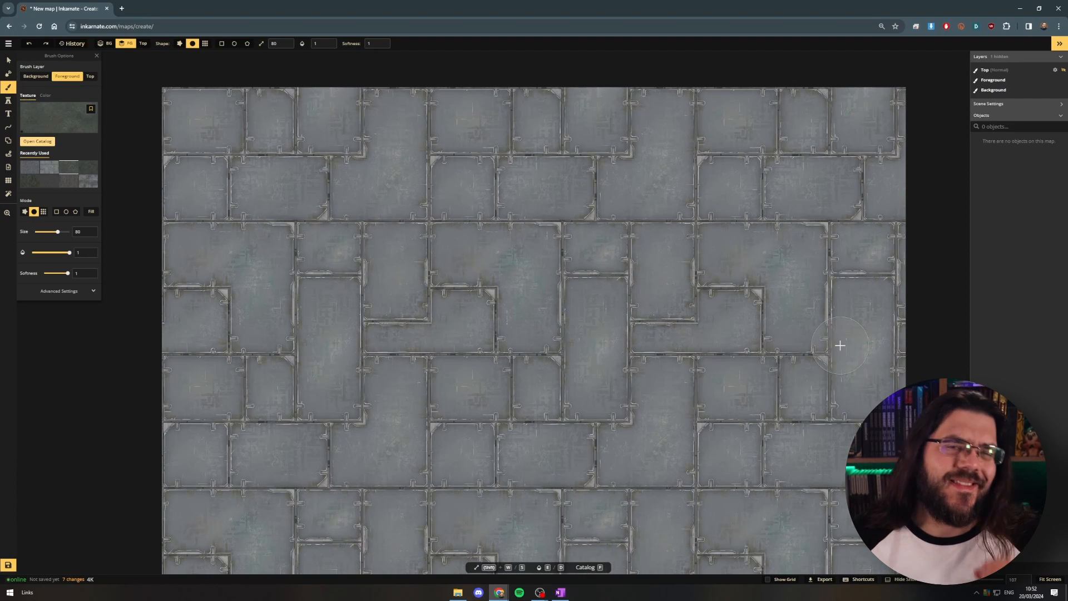
Step: With the grid shown, paint dark green foreground texture in rectangles along the map's top edge, about 4416 x 875, and down its right edge
scroll(918, 334, down, 1)
scroll(812, 272, down, 1)
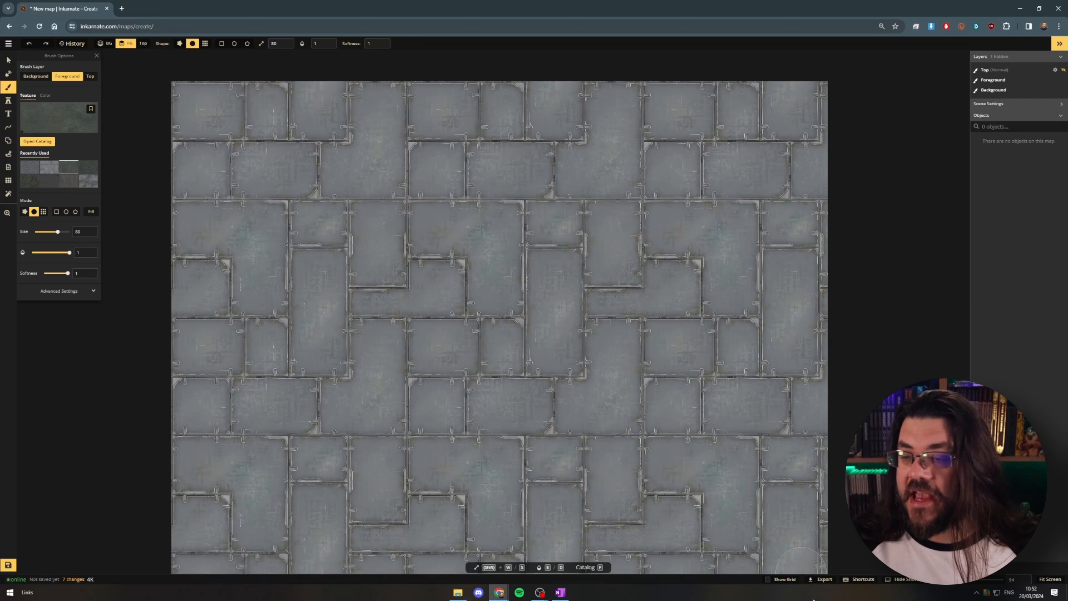
click(773, 582)
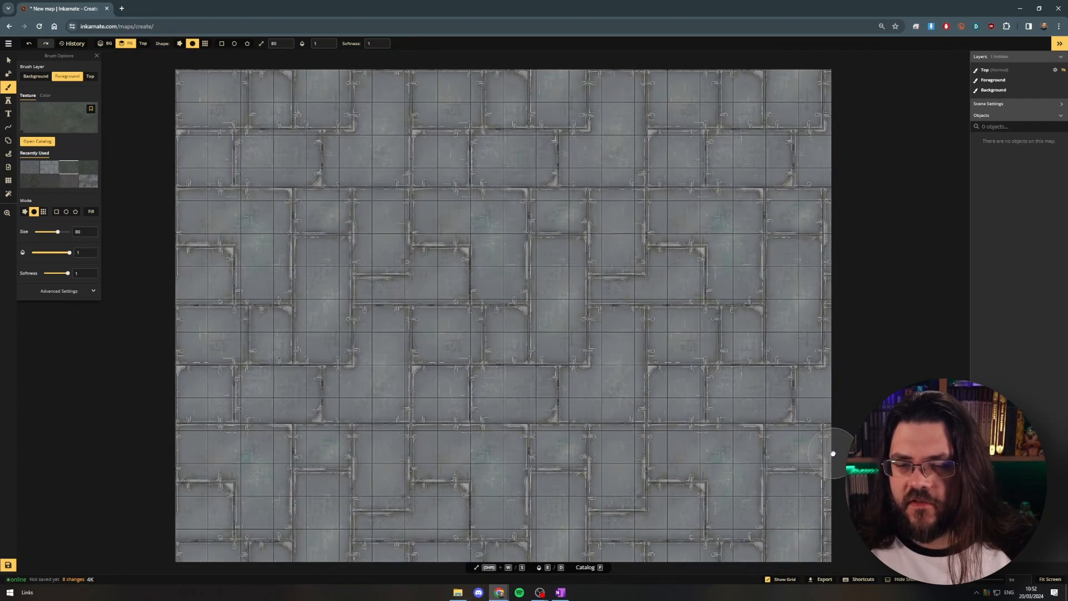
mouse_move(833, 454)
mouse_down()
mouse_move(831, 439)
mouse_move(848, 449)
mouse_move(823, 440)
mouse_up()
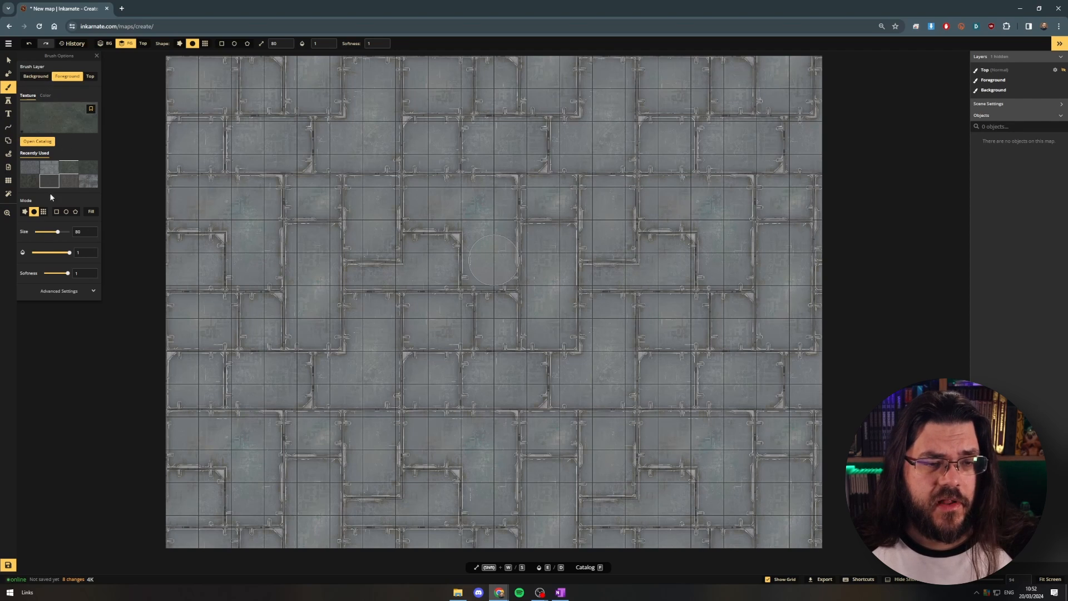
click(57, 212)
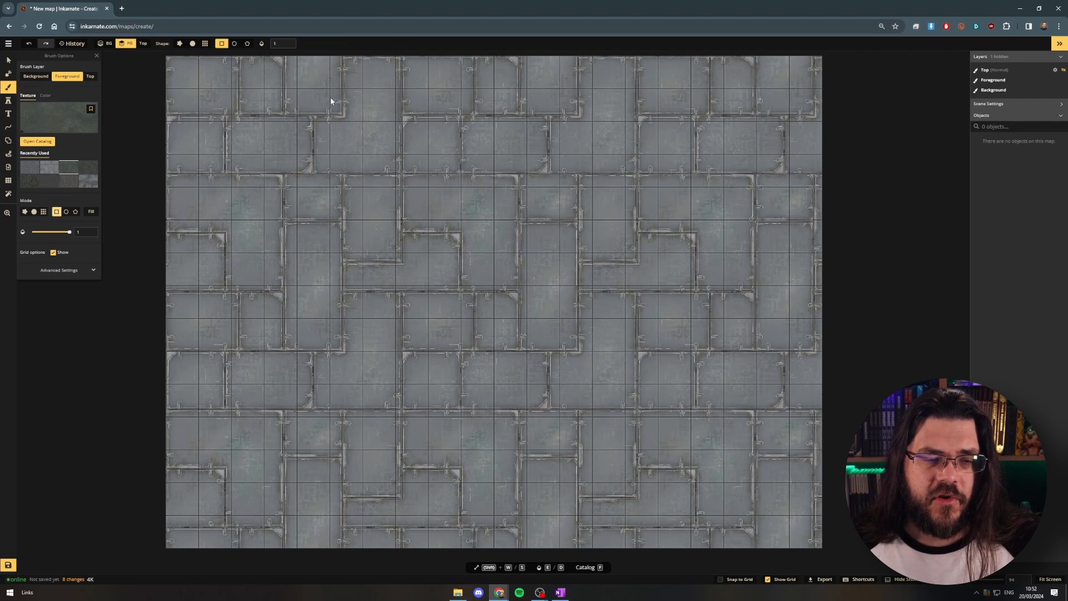
drag(329, 101, 318, 139)
mouse_move(131, 73)
mouse_down()
mouse_move(222, 119)
mouse_move(840, 150)
mouse_move(861, 200)
mouse_move(838, 213)
mouse_up()
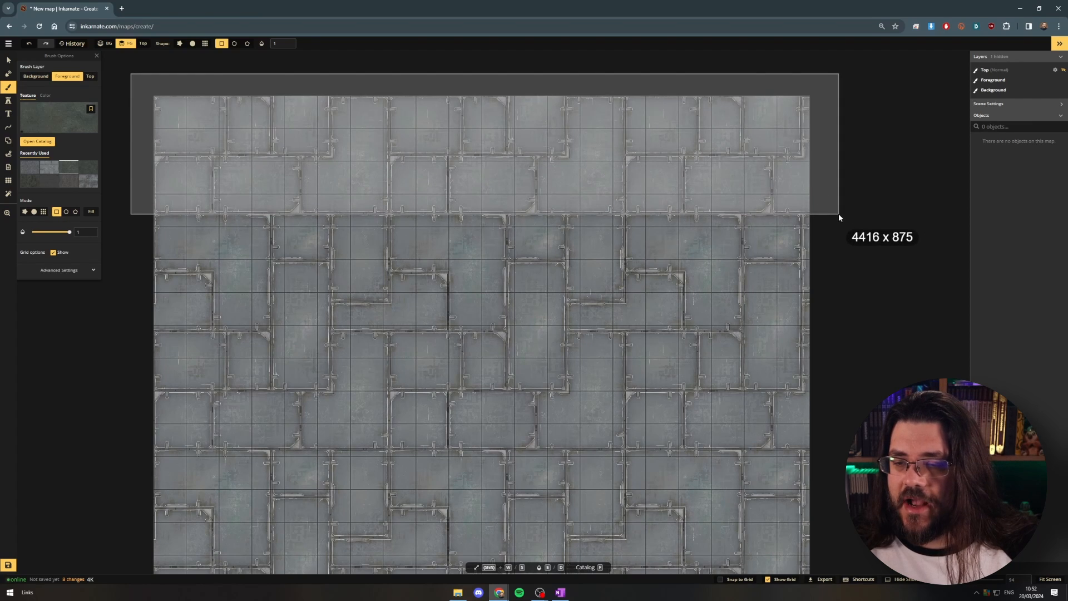
click(448, 225)
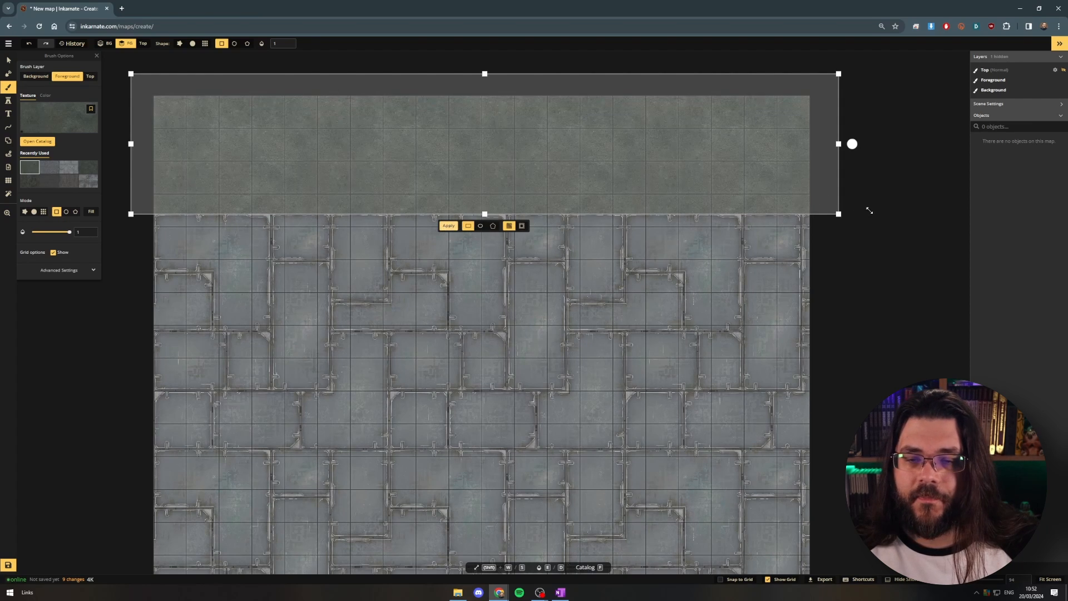
mouse_move(737, 78)
mouse_down()
mouse_move(795, 325)
mouse_move(810, 203)
mouse_up()
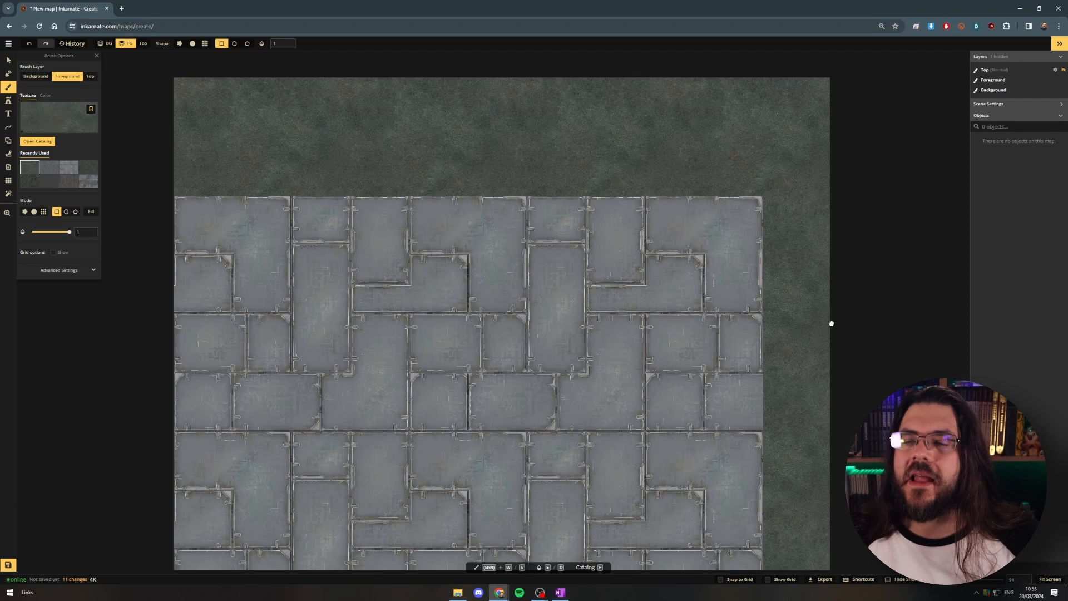
Step: Search the Sci-Fi Battlemaps path catalog for "curb" and choose the blue Lit Curb as the line's stamp stroke
drag(832, 323, 799, 301)
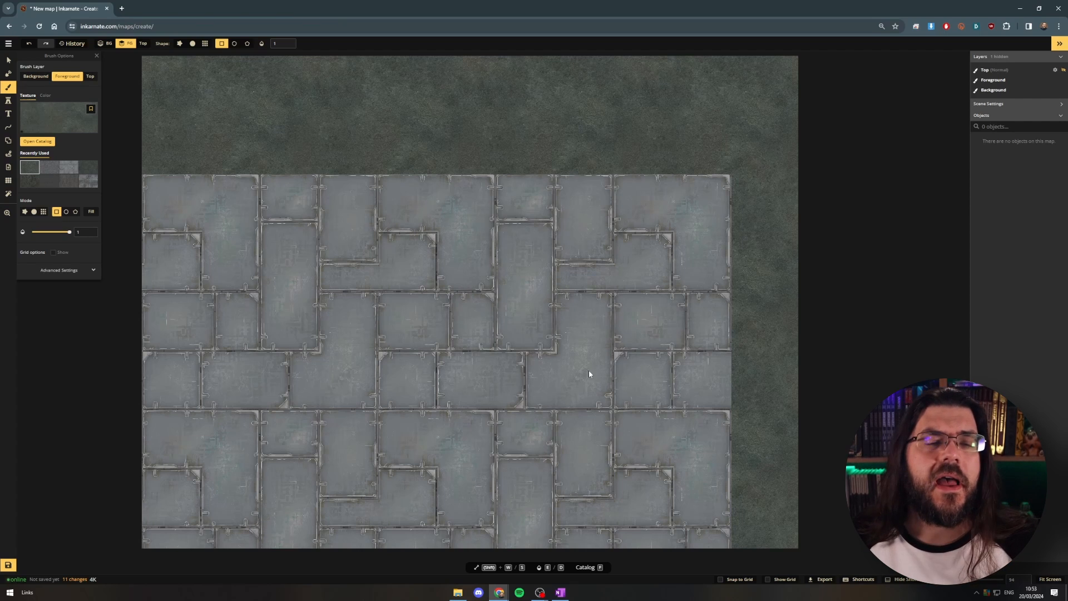
click(9, 126)
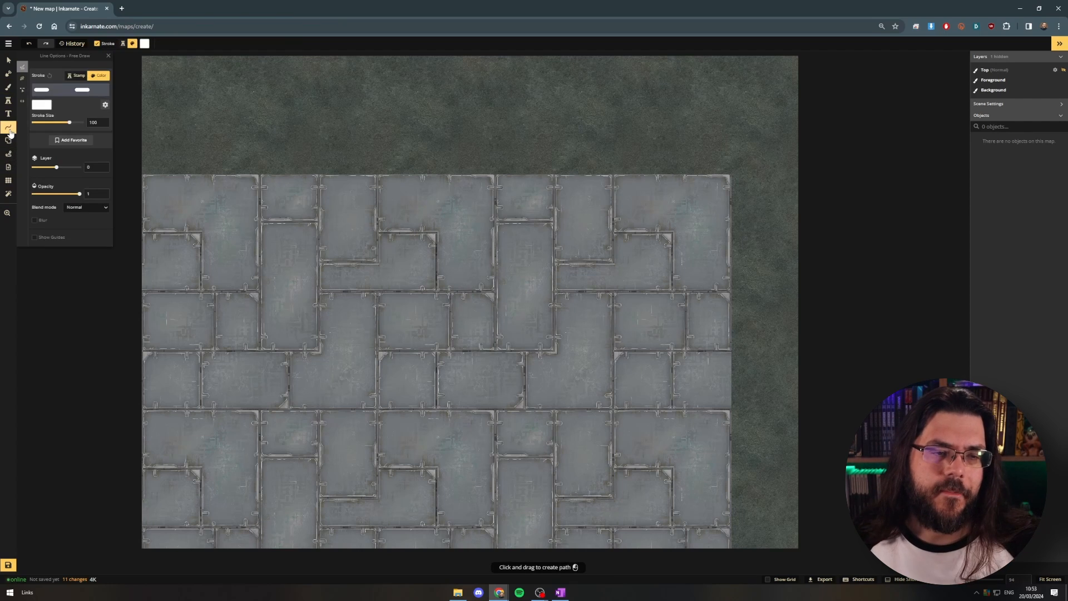
click(81, 90)
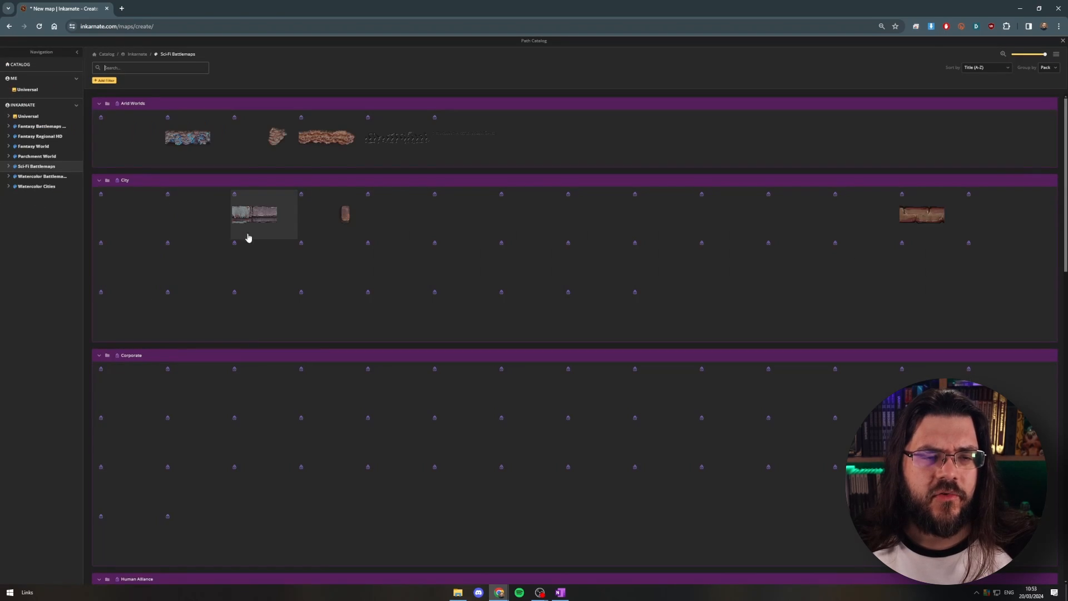
text(curb)
click(152, 79)
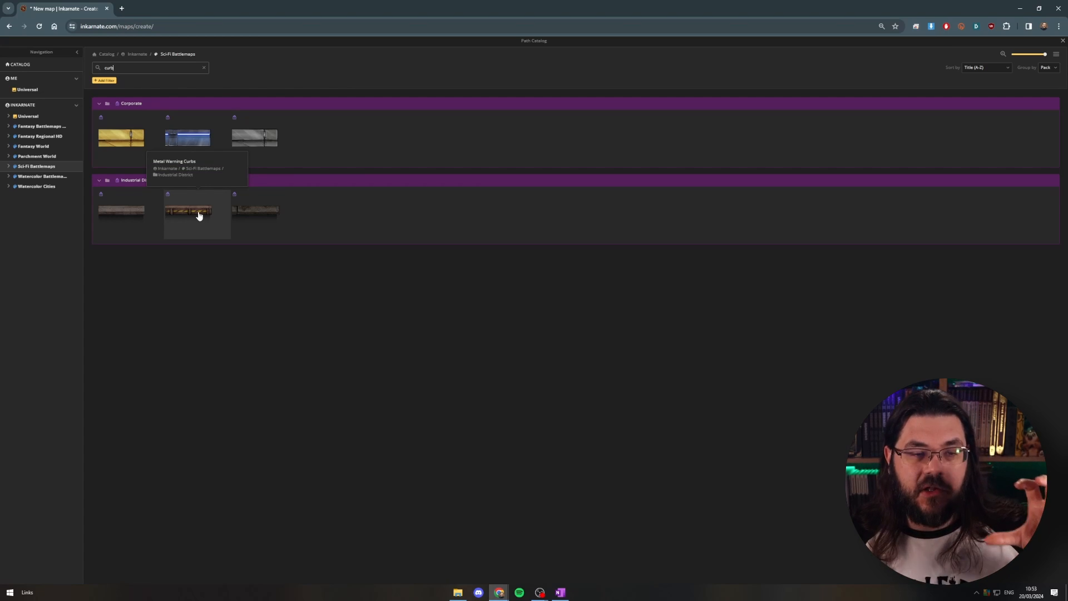
click(181, 144)
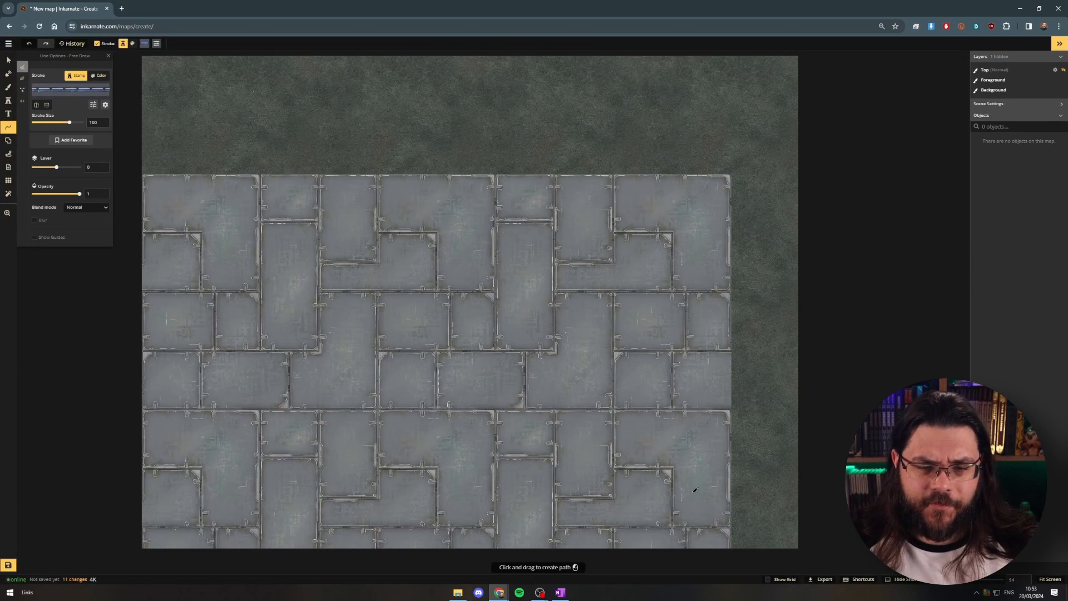
Step: Draw a Lit Curb line with the Pen tool along the upper and right edges of the metal-tile floor, leaving the grid hidden
click(778, 581)
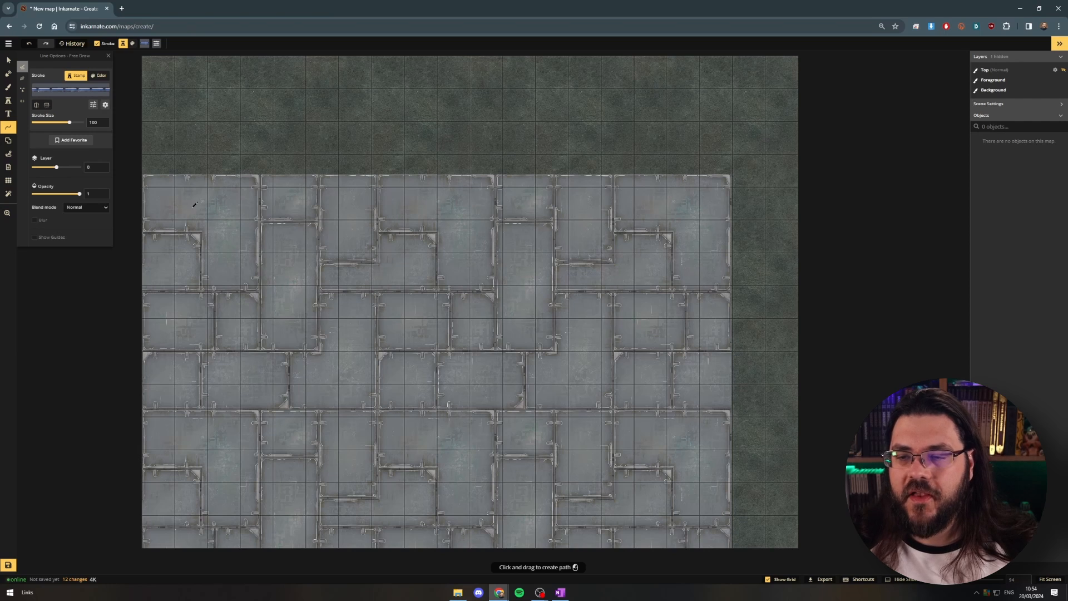
click(776, 581)
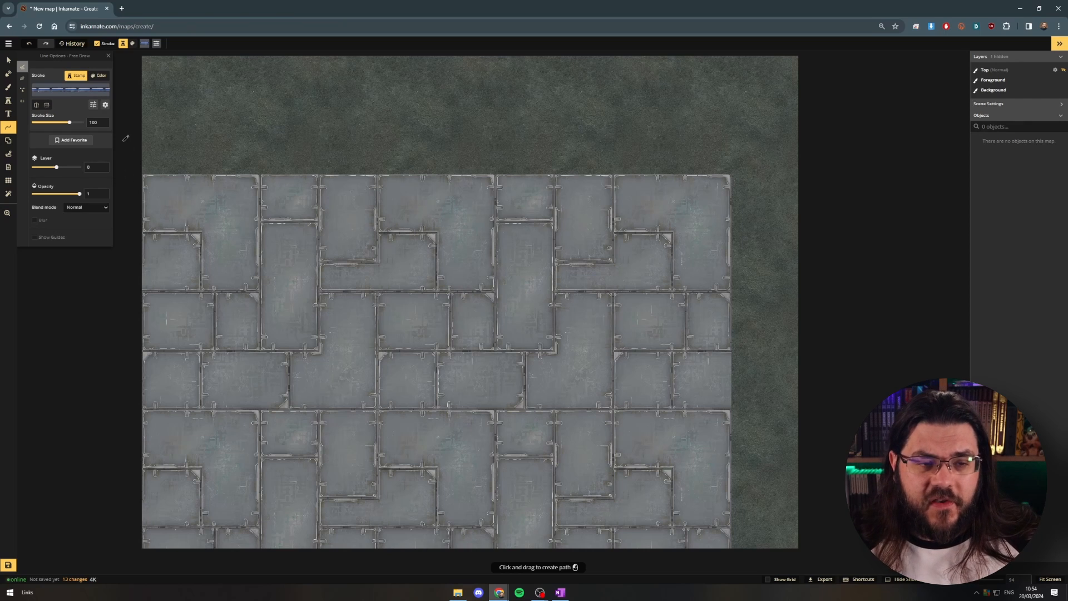
click(23, 81)
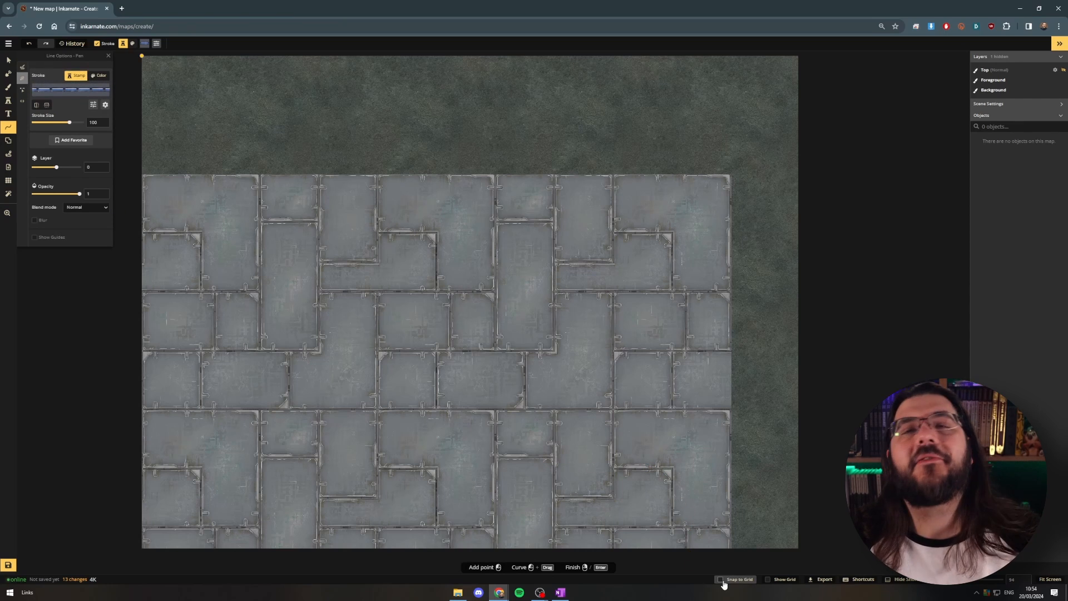
scroll(186, 196, up, 2)
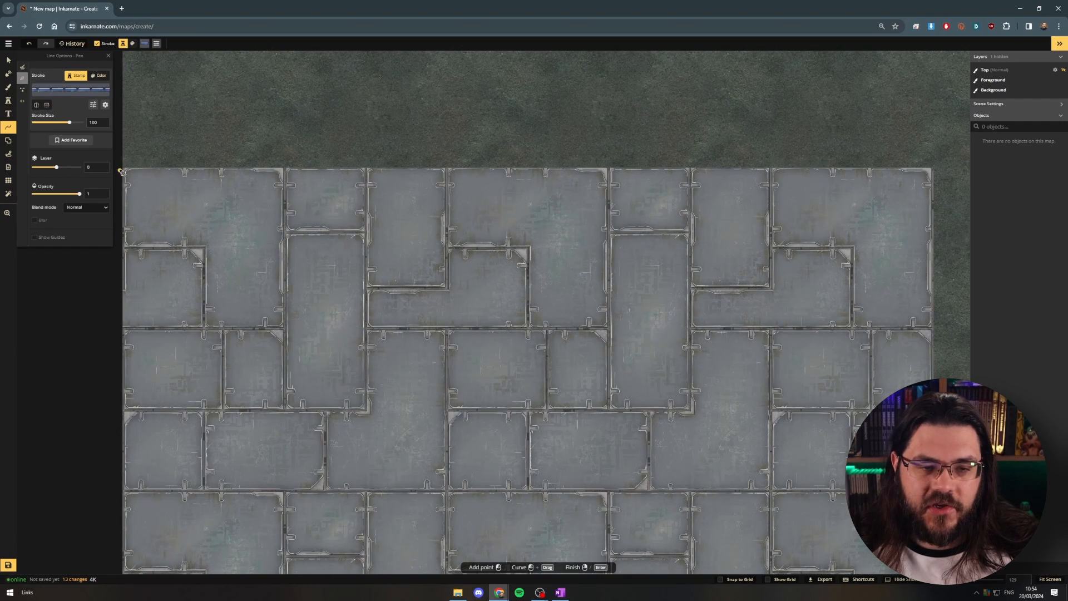
click(119, 169)
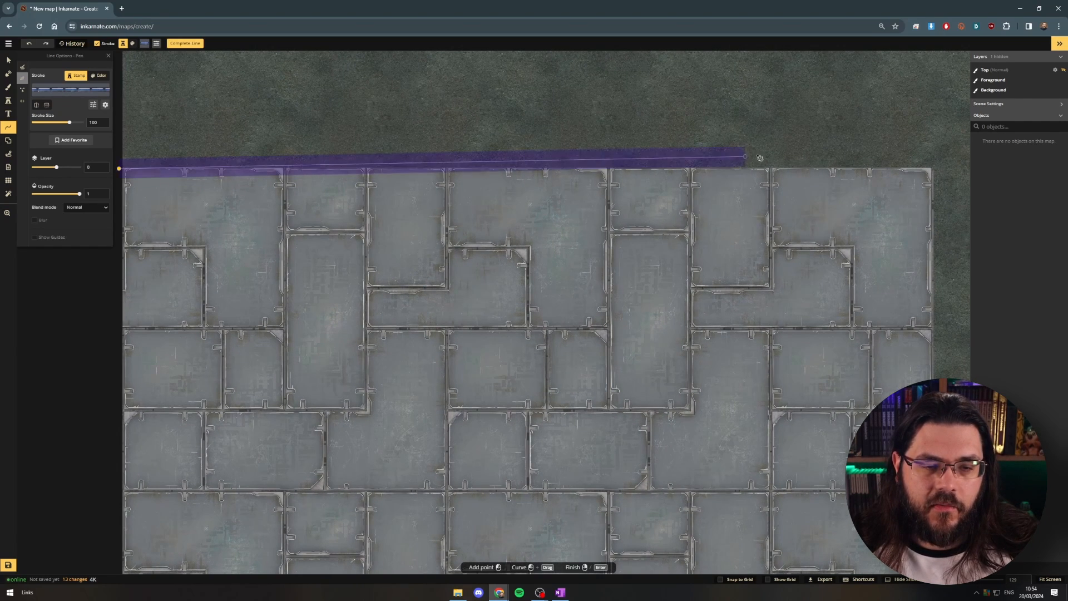
click(933, 170)
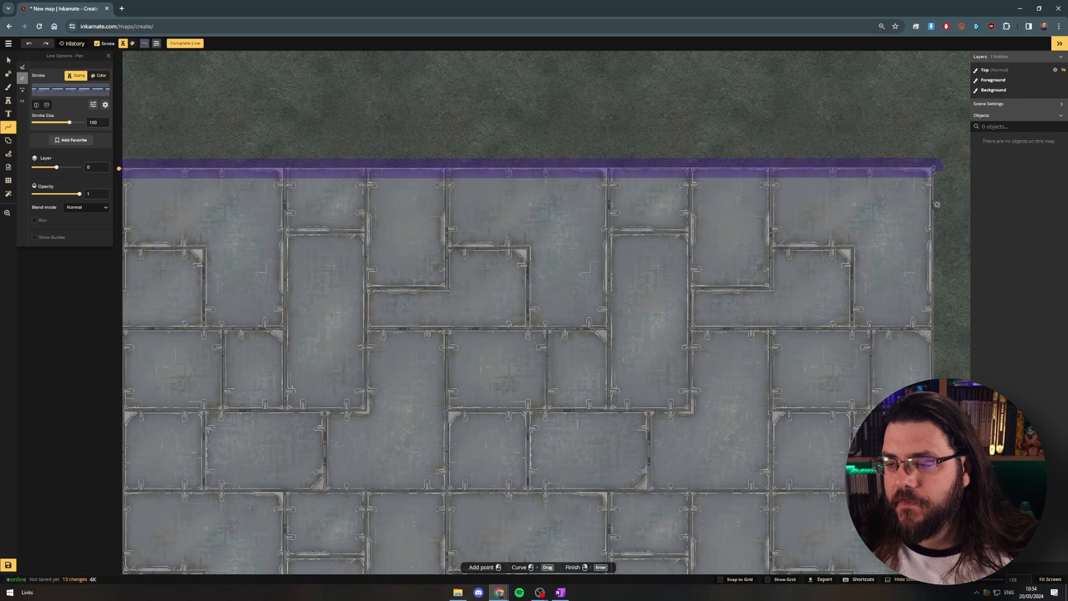
drag(924, 278, 874, 86)
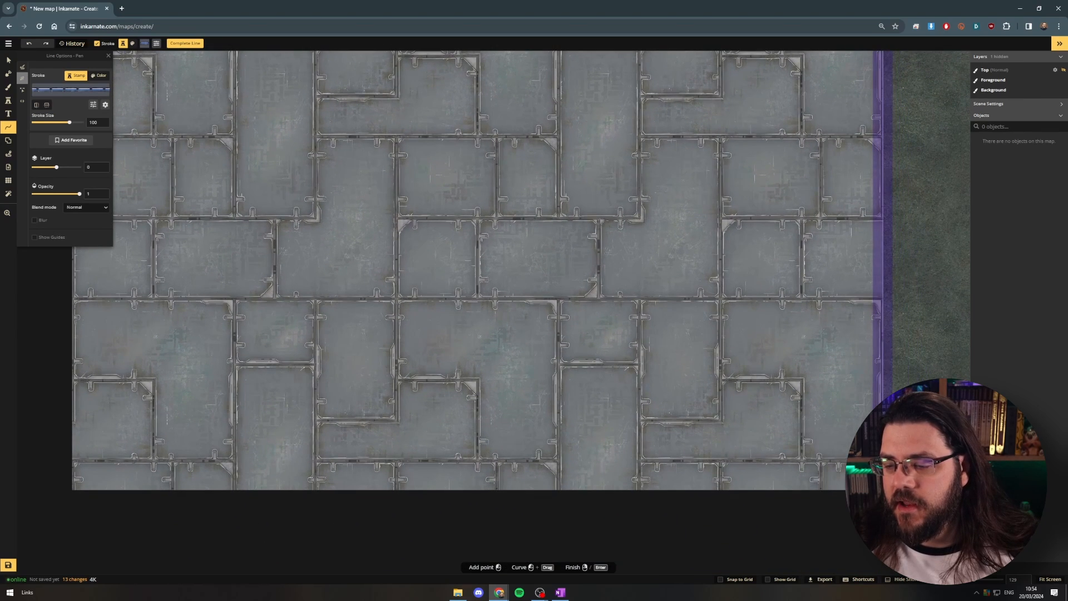
key(Return)
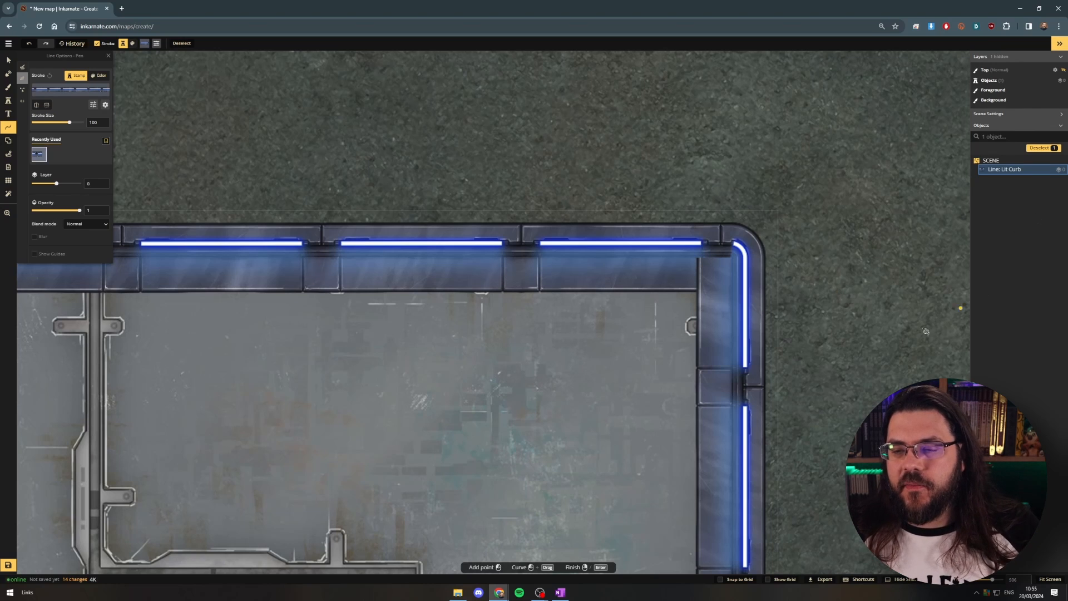
Step: Compare the Nodes and Path Ending cap placements at the Lit Curb line's corner and turn its caps off
scroll(840, 295, up, 3)
scroll(743, 271, up, 2)
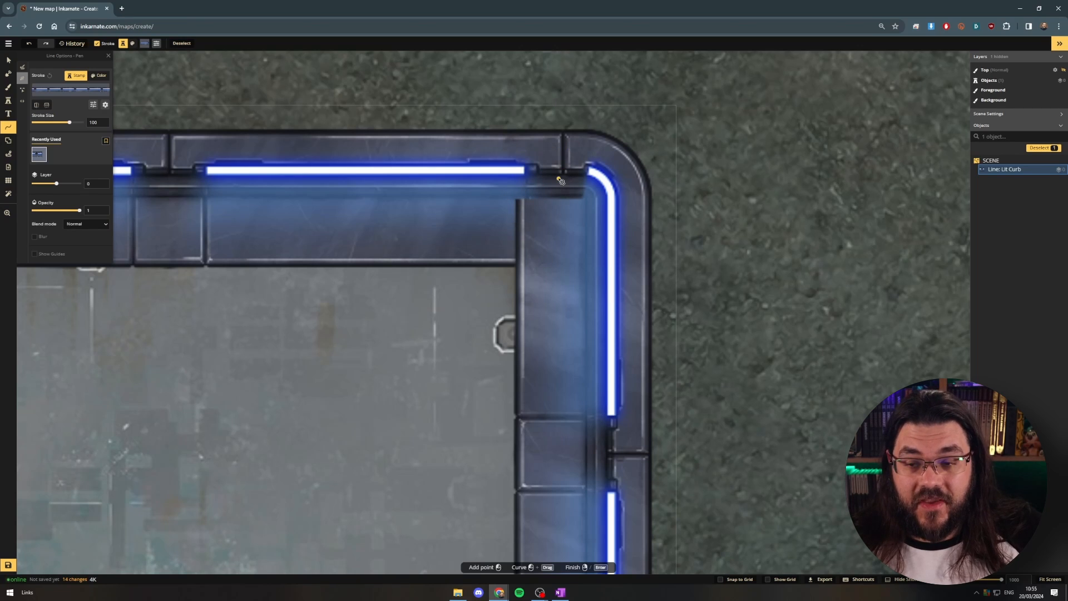
scroll(728, 217, down, 10)
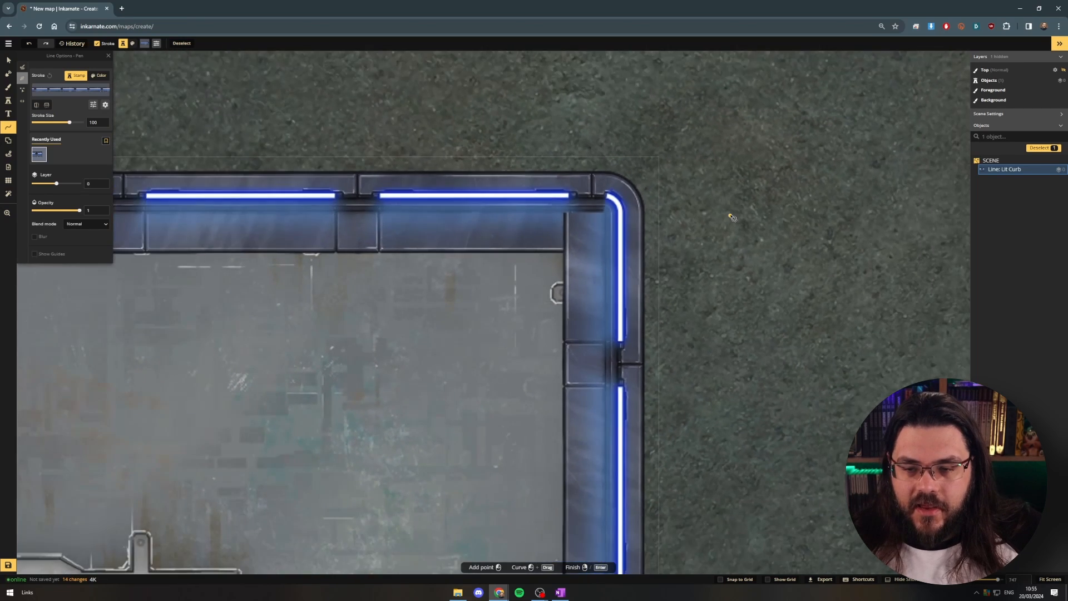
scroll(728, 217, up, 4)
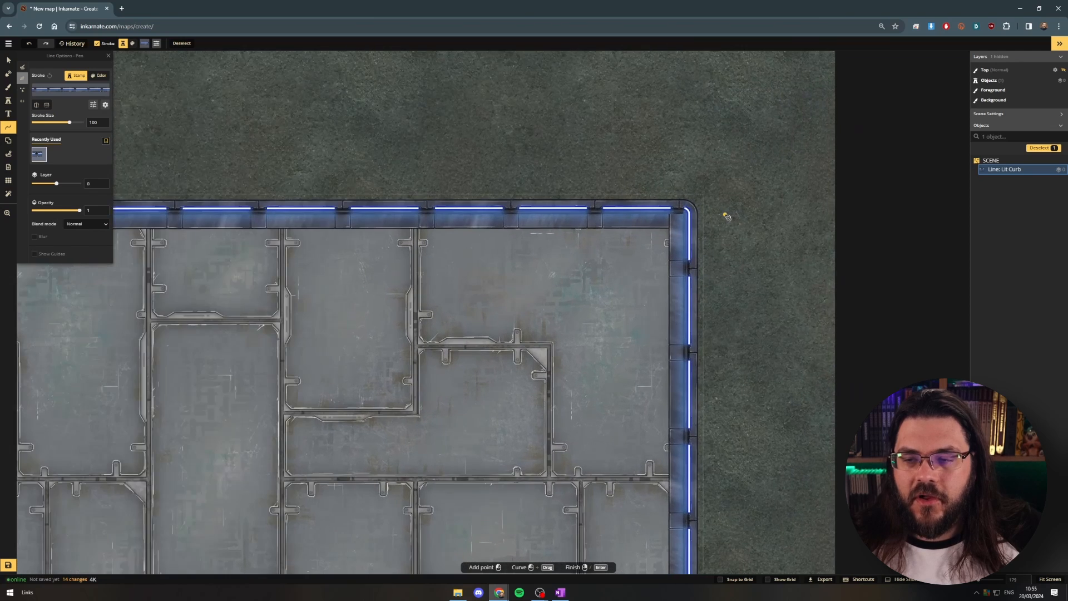
scroll(728, 217, up, 3)
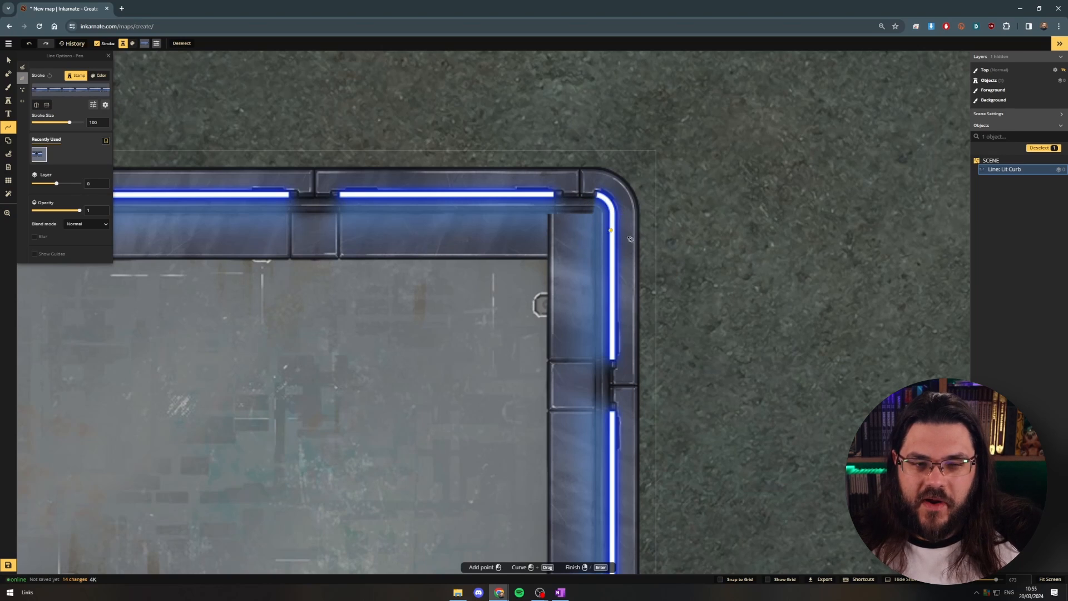
click(93, 105)
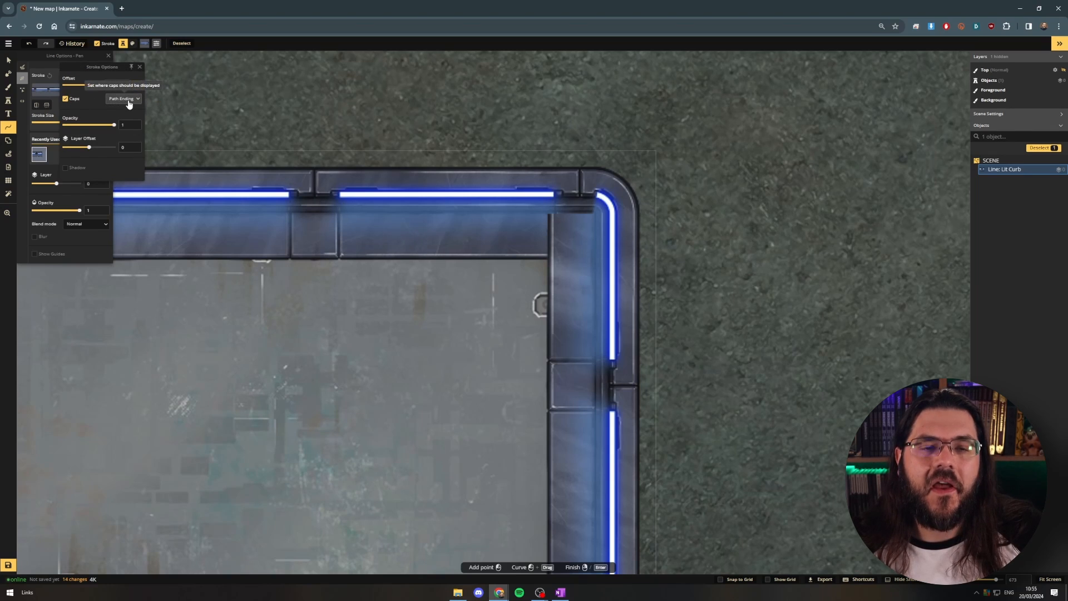
click(128, 100)
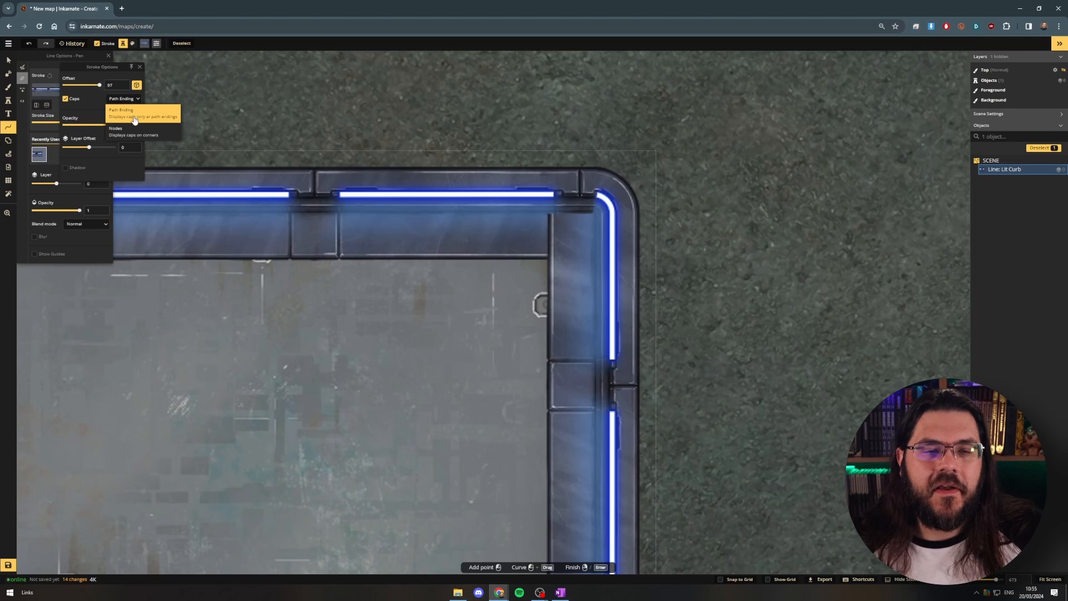
click(130, 132)
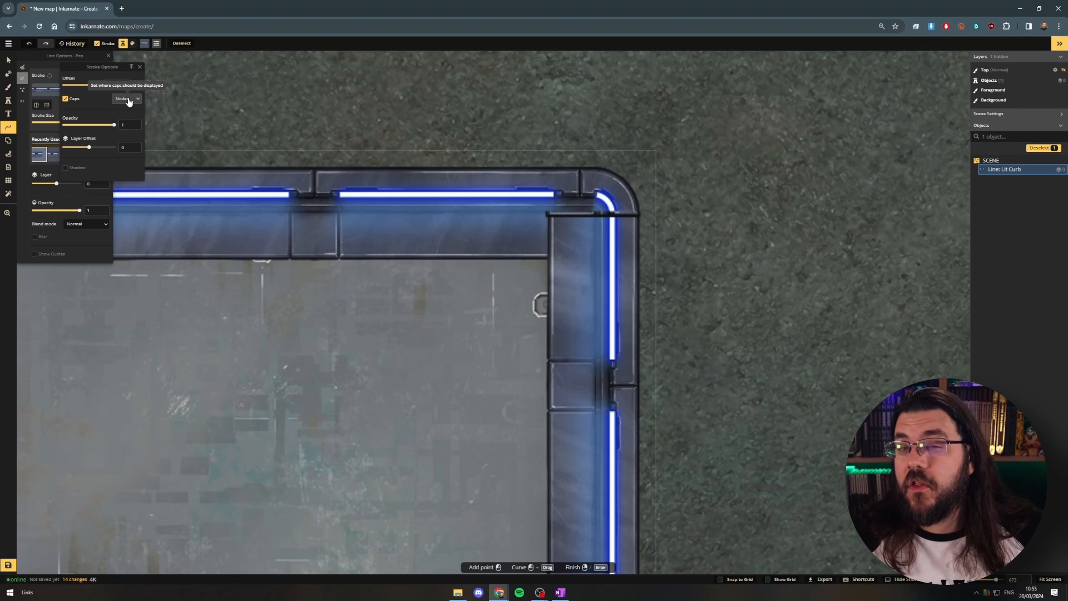
click(129, 100)
click(132, 112)
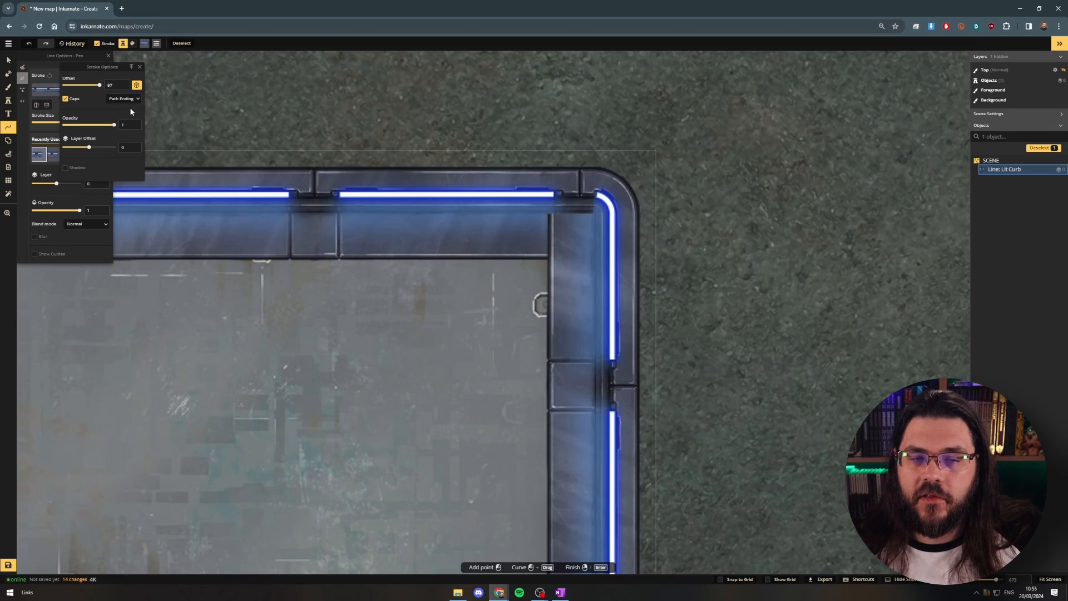
click(65, 99)
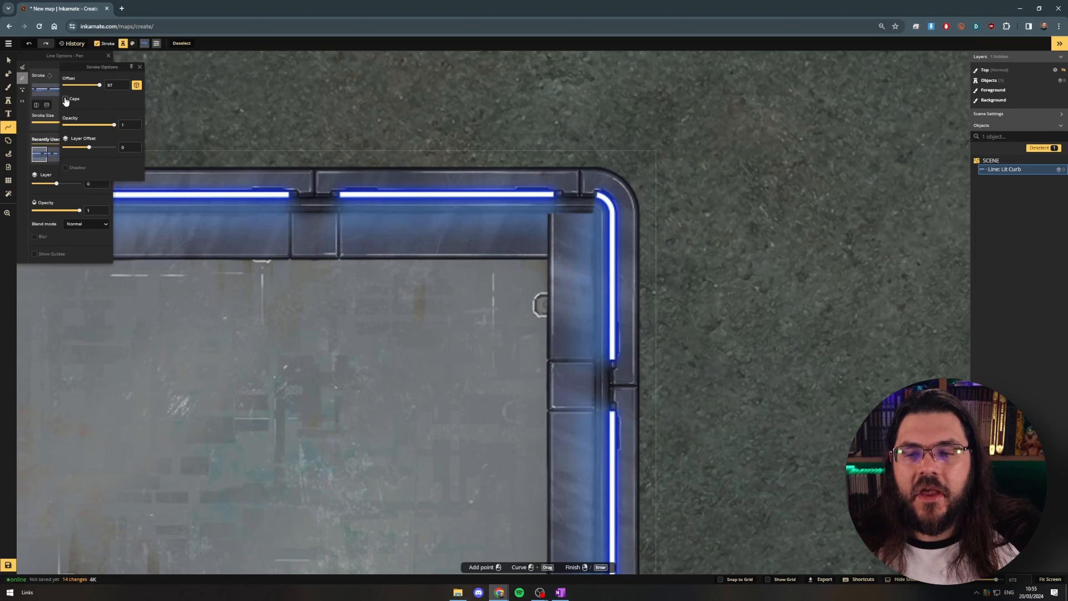
Step: Turn the Lit Curb line's caps back on with Path Ending placement
click(65, 100)
scroll(362, 136, down, 6)
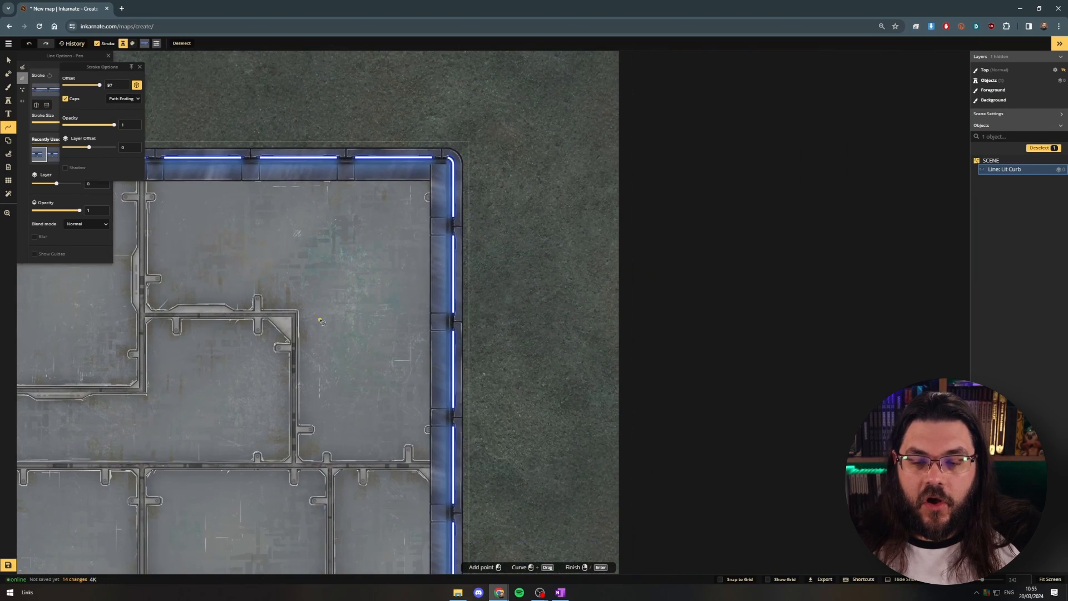
drag(421, 515, 443, 210)
mouse_move(526, 565)
mouse_down()
mouse_move(473, 191)
mouse_move(501, 298)
mouse_move(612, 562)
mouse_up()
drag(537, 171, 524, 489)
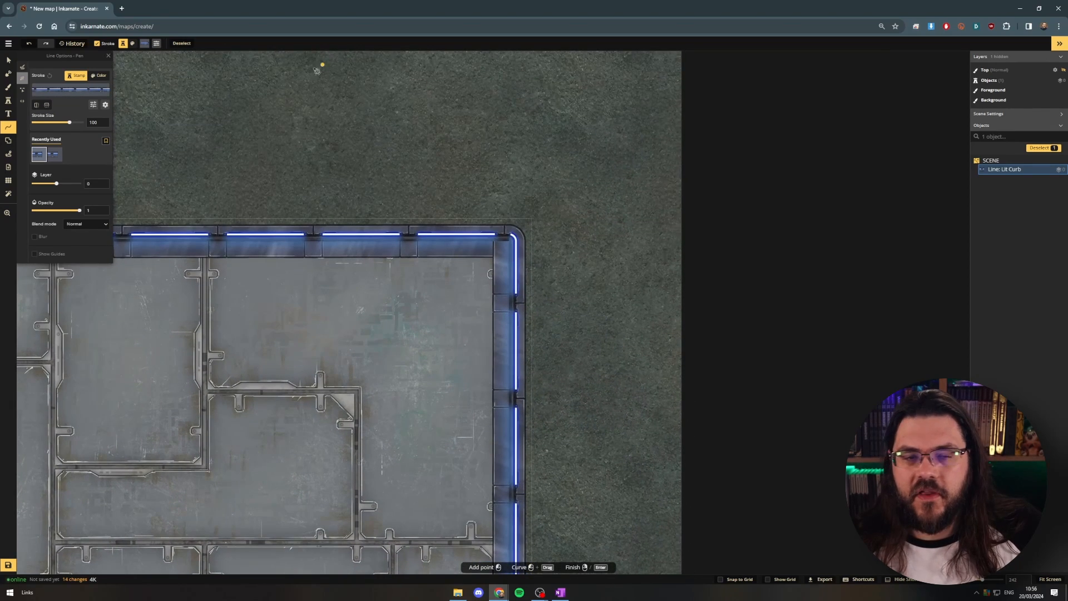
Step: Draw a short straight two-point Lit Curb line on the dark green surface above the metal floor
click(243, 126)
click(470, 126)
key(Return)
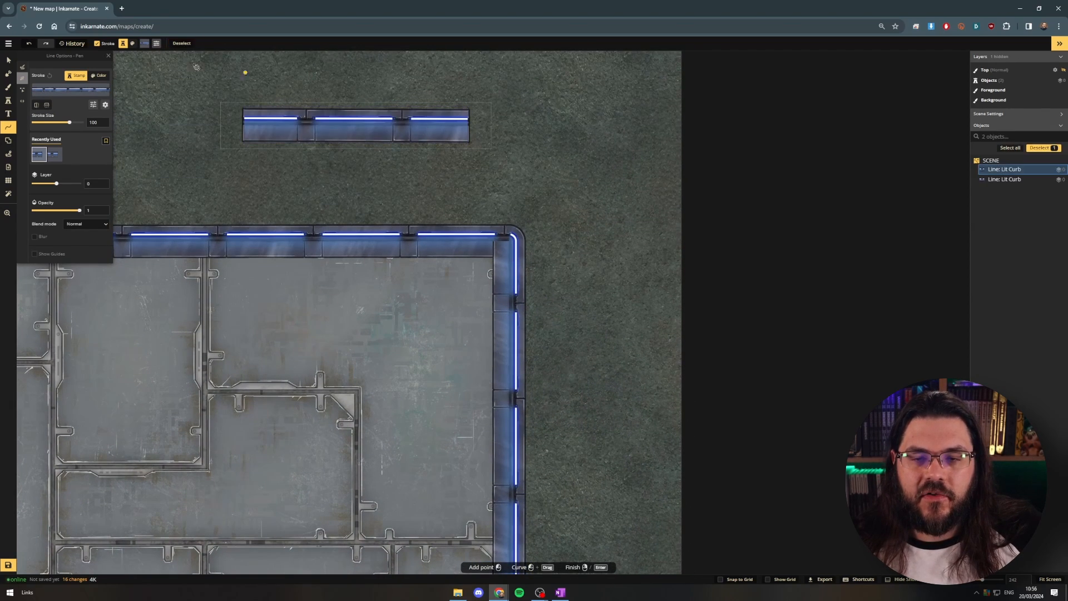
Step: Compare the short Lit Curb line's ends with caps off, Path Ending caps and Nodes caps, finishing on Nodes
scroll(223, 94, up, 6)
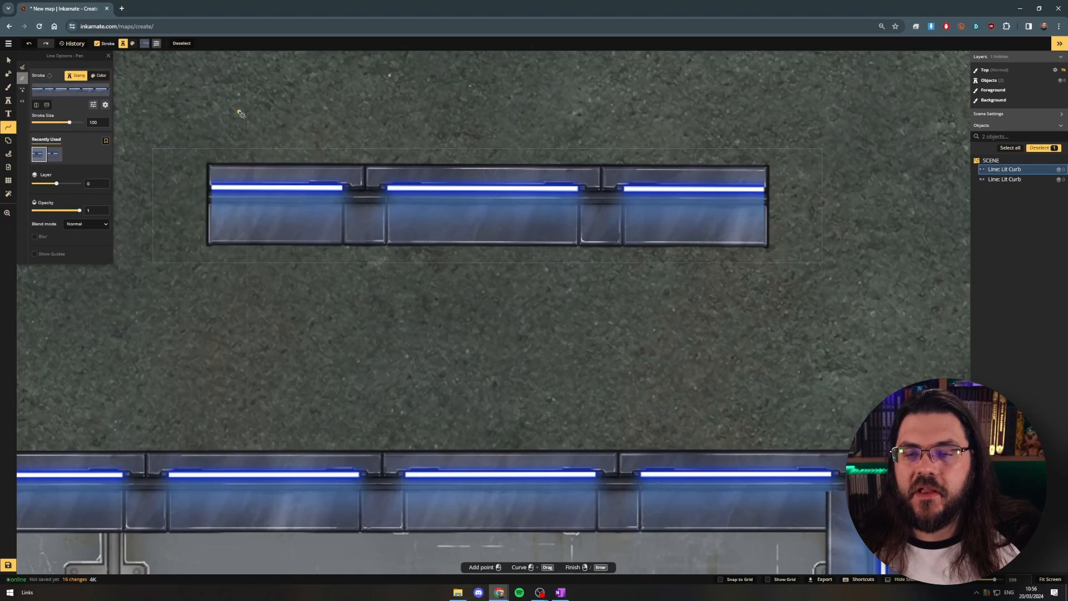
click(93, 104)
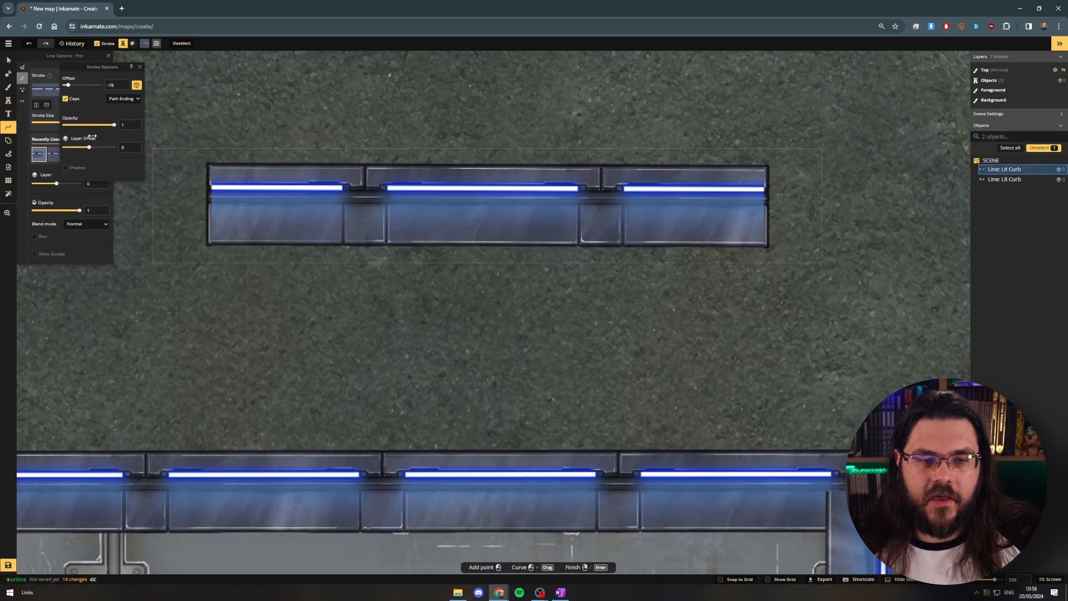
click(65, 100)
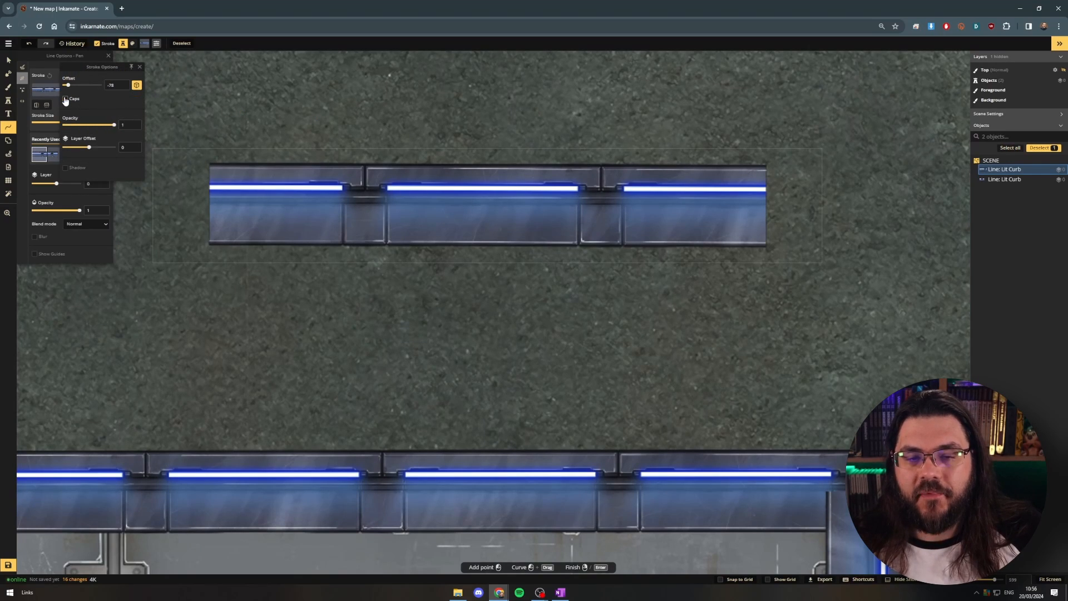
click(66, 99)
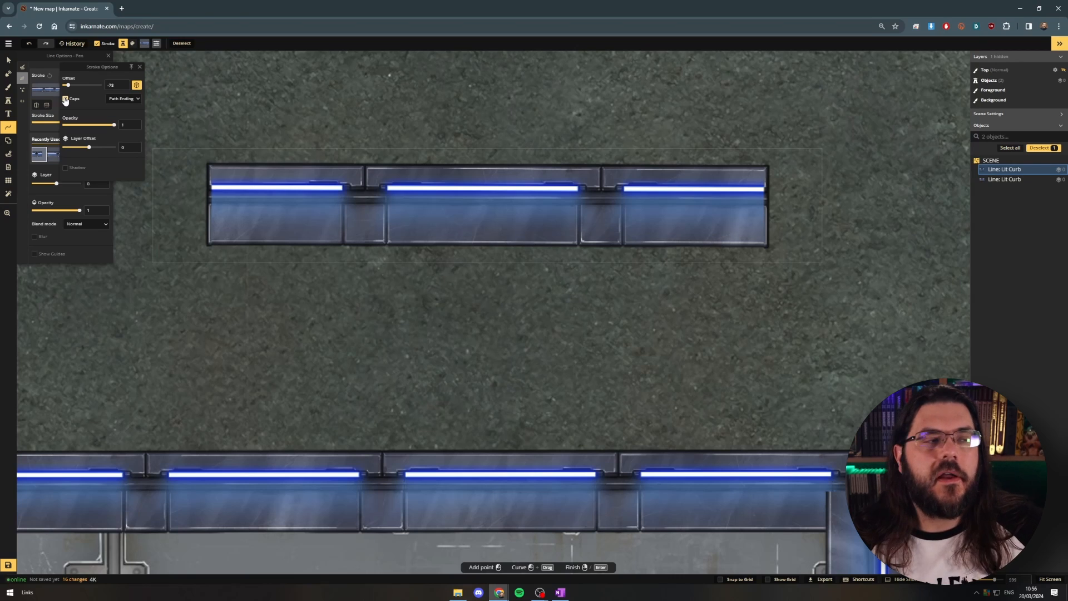
click(128, 99)
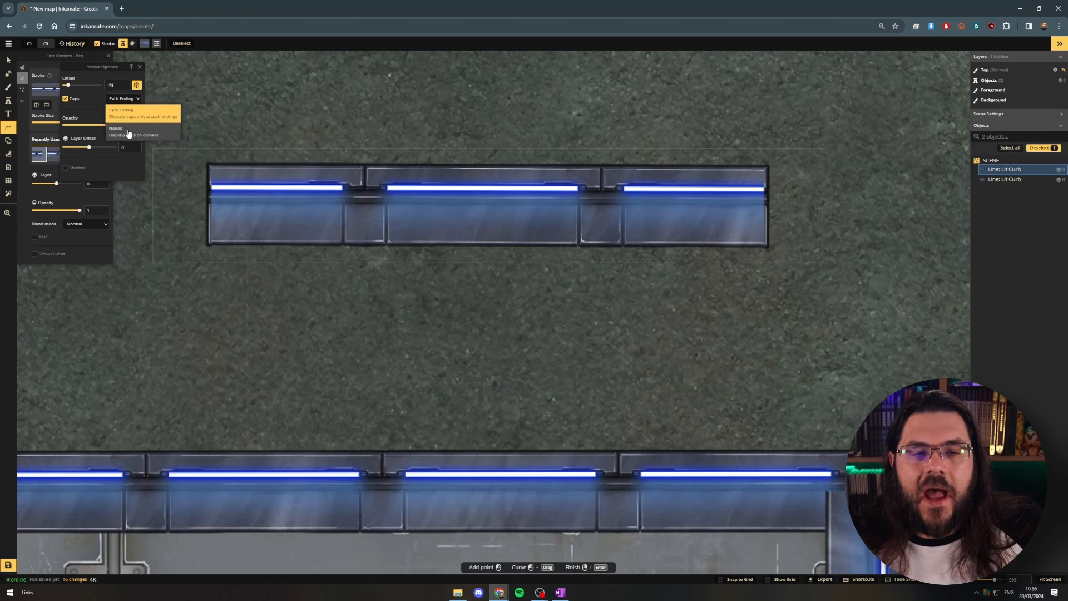
click(128, 132)
click(128, 99)
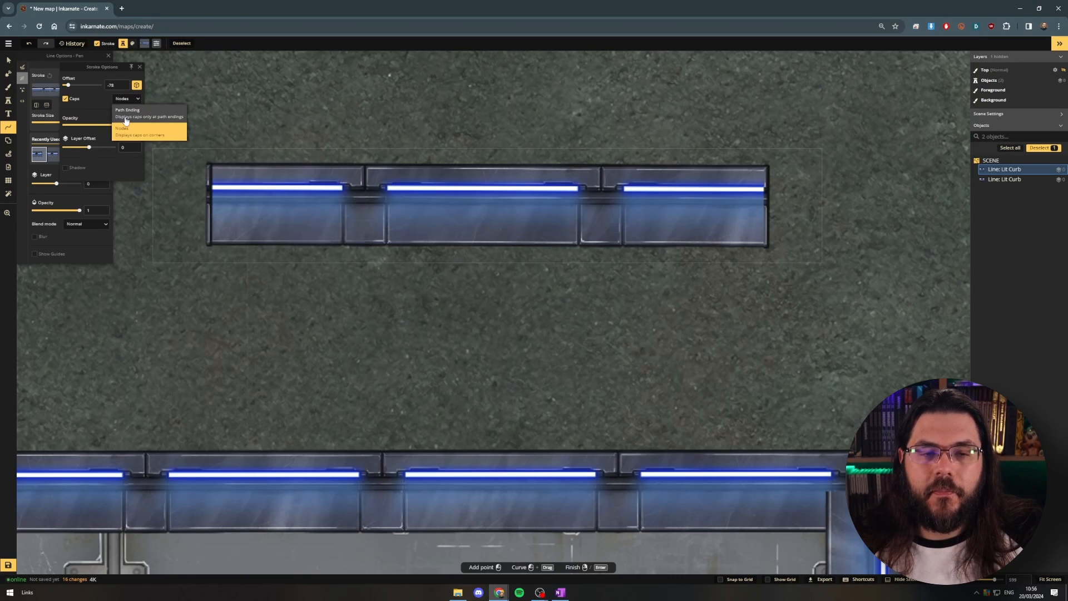
click(125, 115)
click(131, 100)
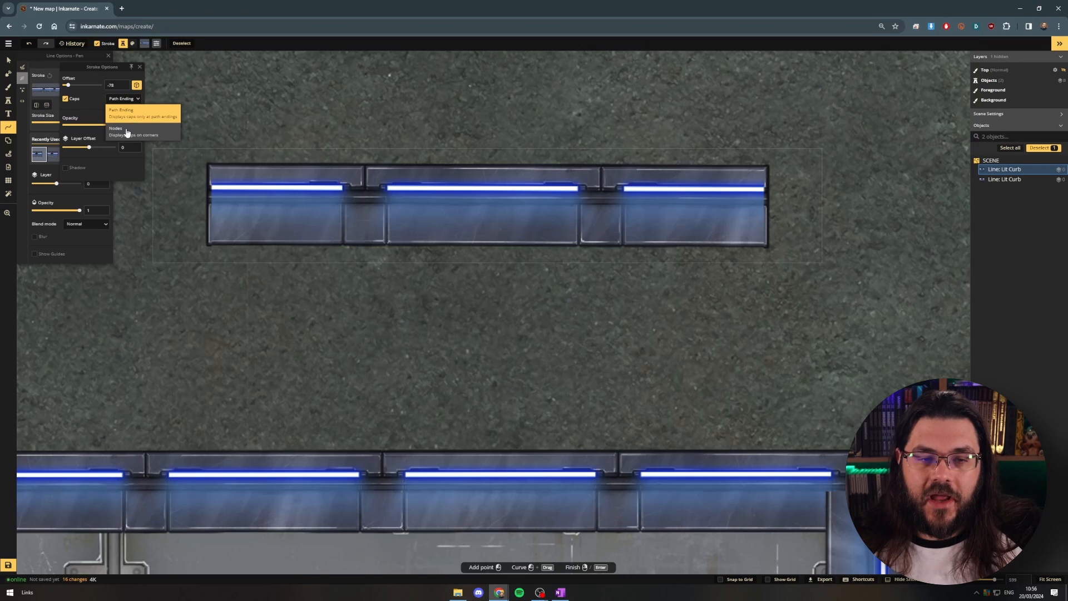
click(128, 131)
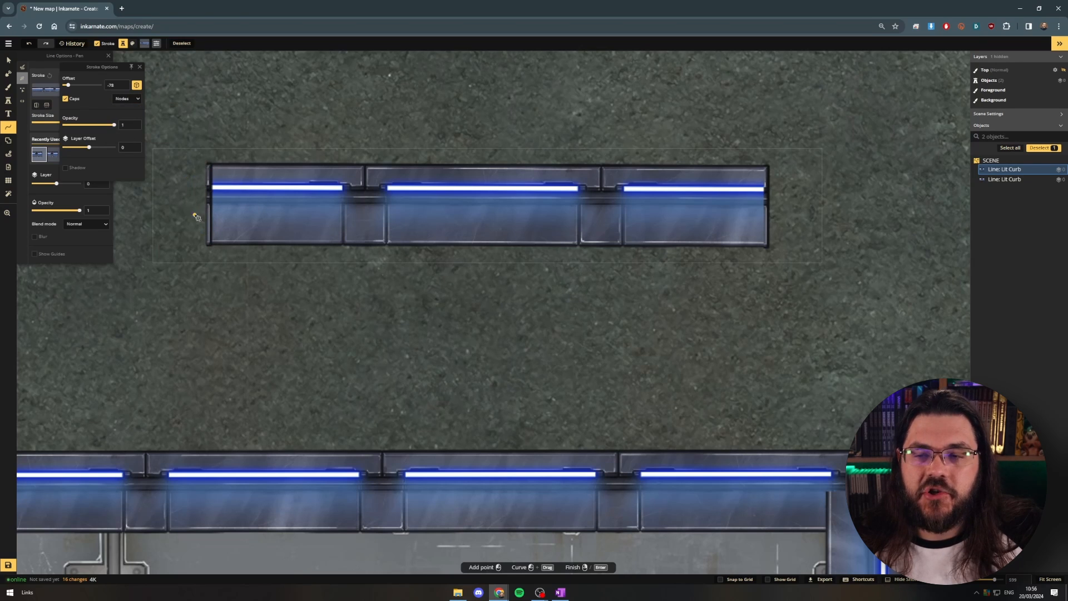
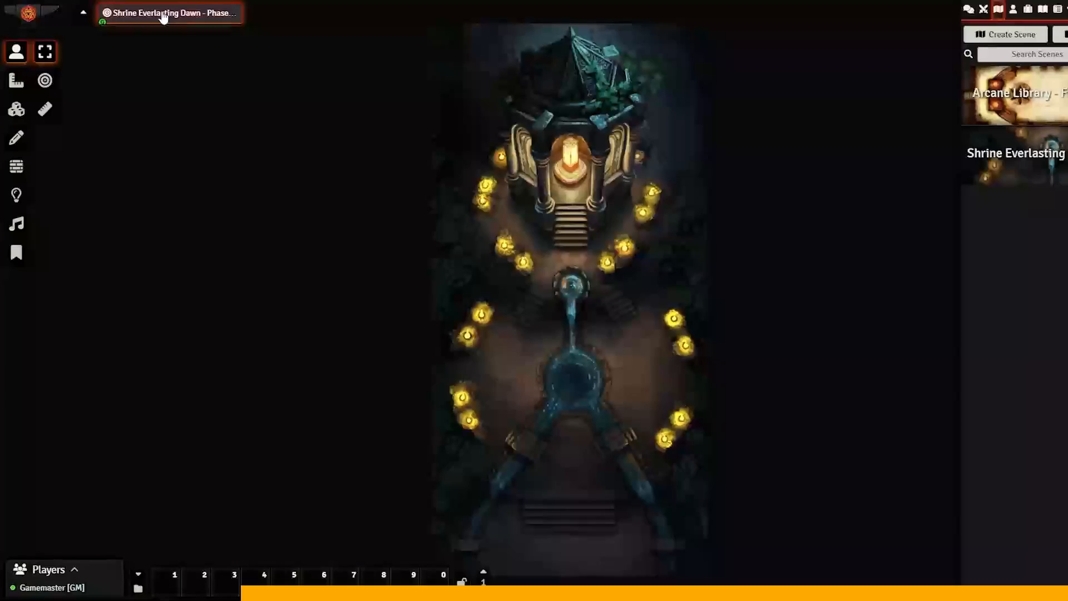
Step: In the virtual tabletop, switch the Shrine Everlasting Dawn scene through Phases 2, 3 and 4 and back to Phase 1
right_click(163, 17)
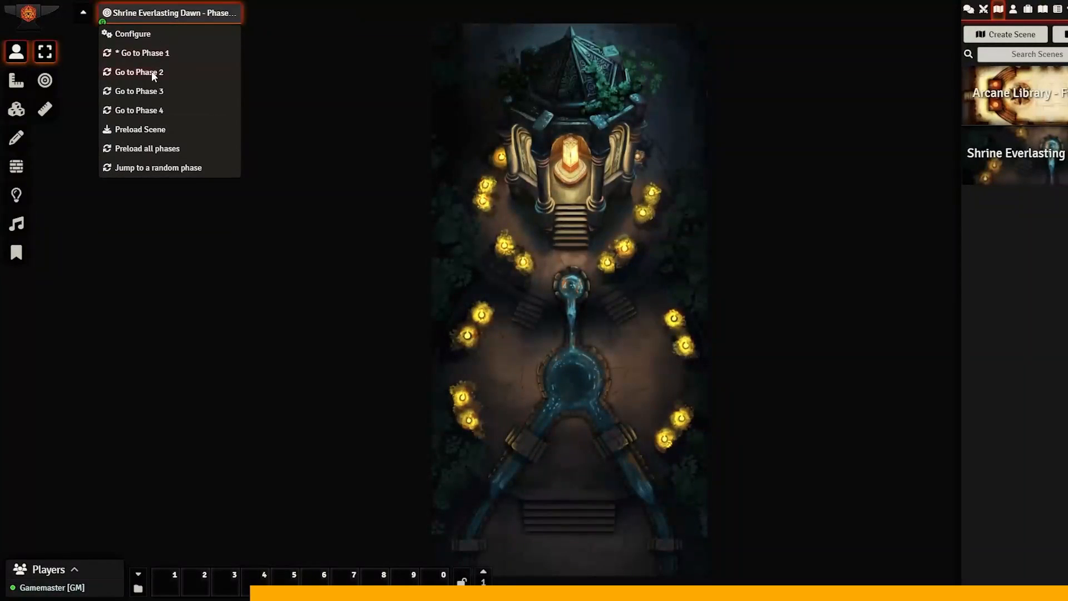
click(150, 71)
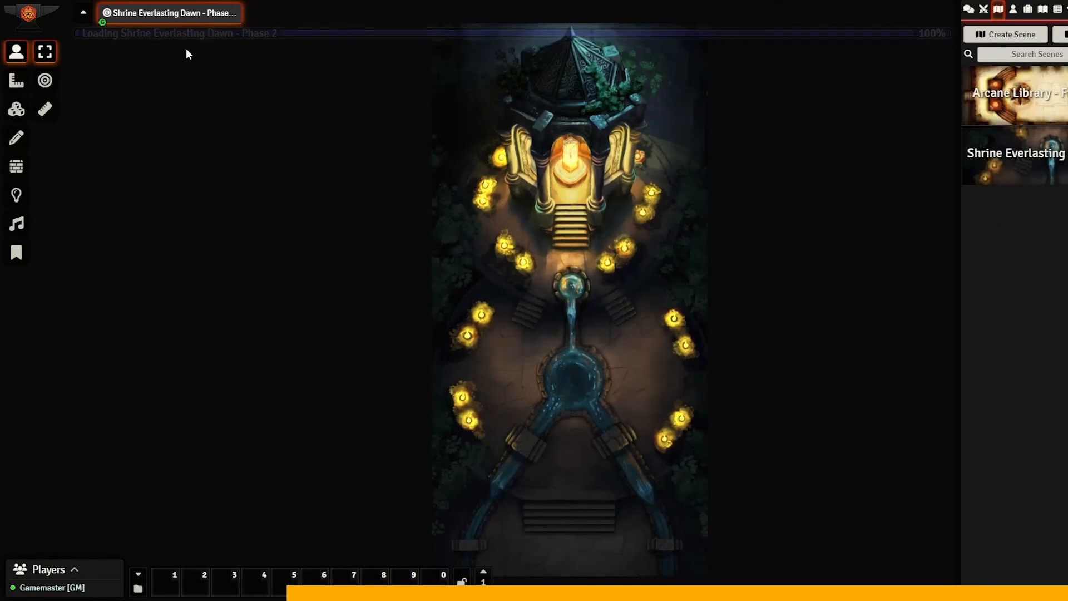
right_click(169, 16)
click(140, 92)
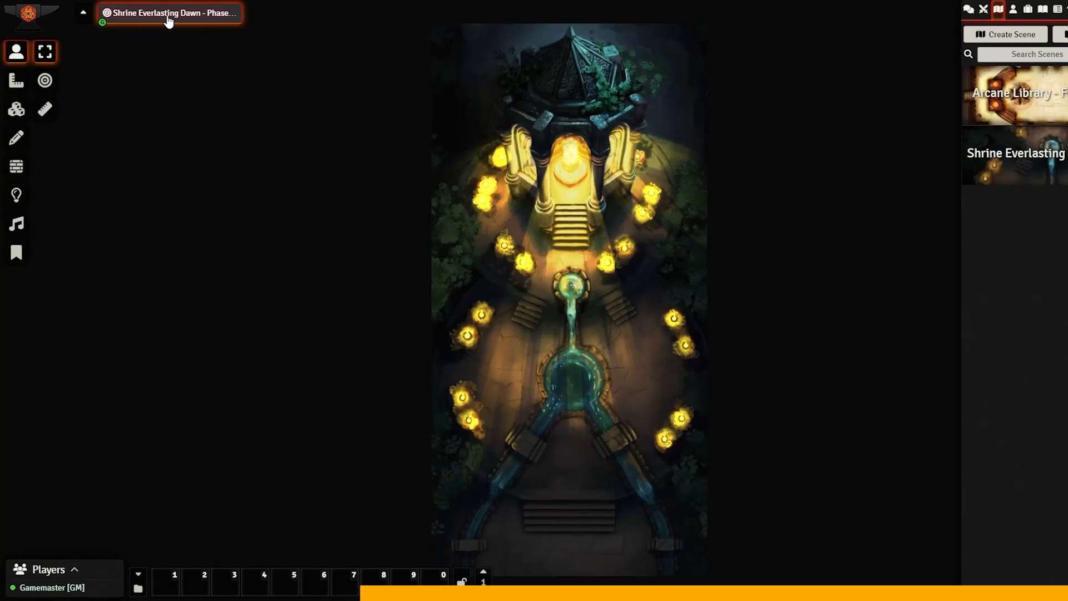
right_click(169, 15)
click(150, 110)
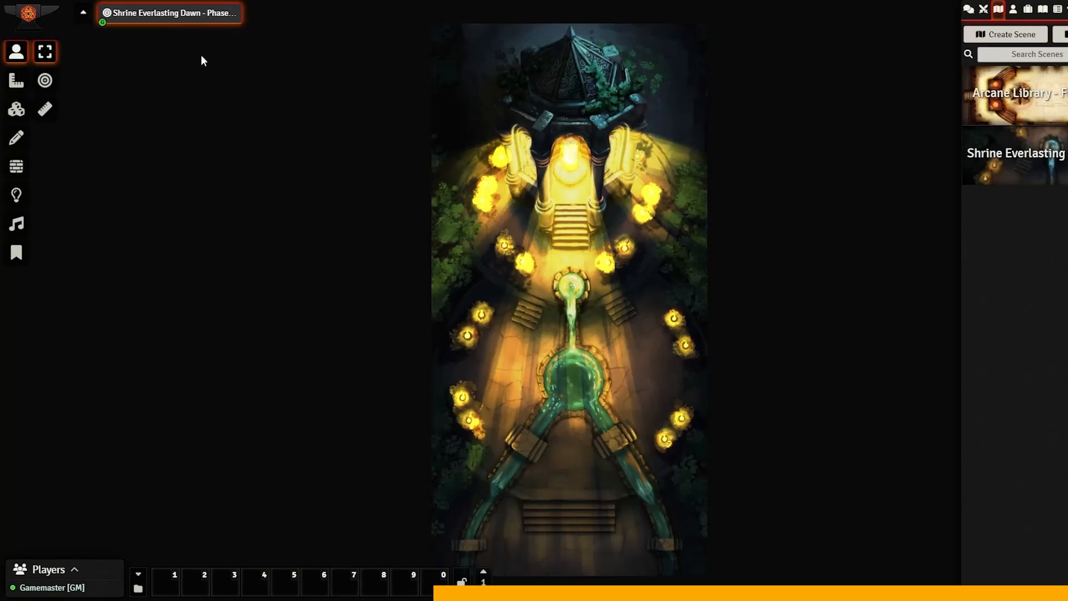
right_click(183, 15)
click(145, 53)
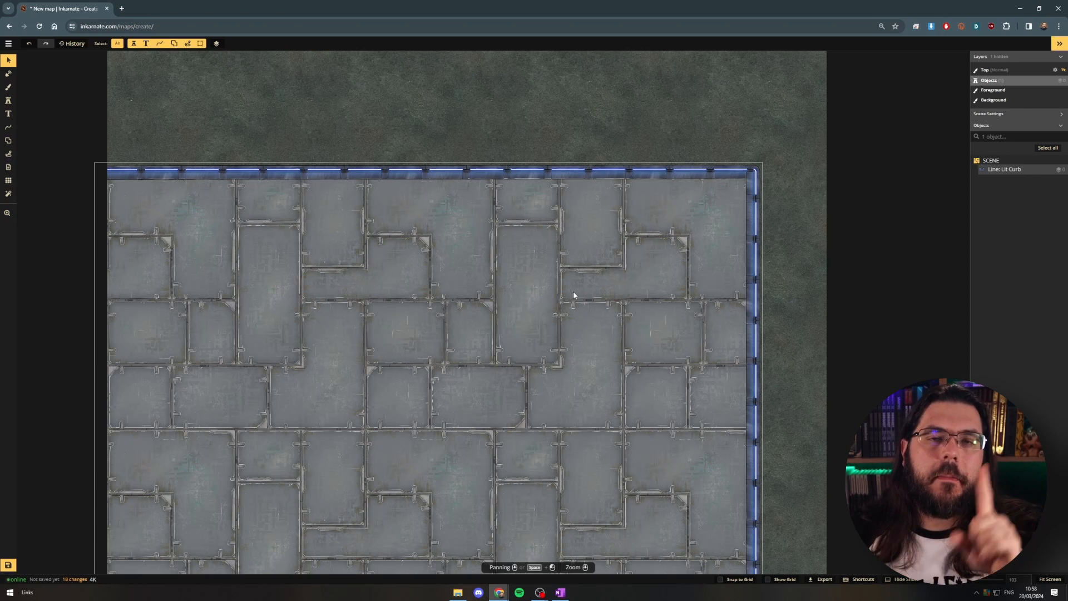
Step: Choose the Human Alliance Blue Wall from the unfiltered Sci-Fi Battlemaps path catalog as the Shape tool's stamp stroke
click(8, 141)
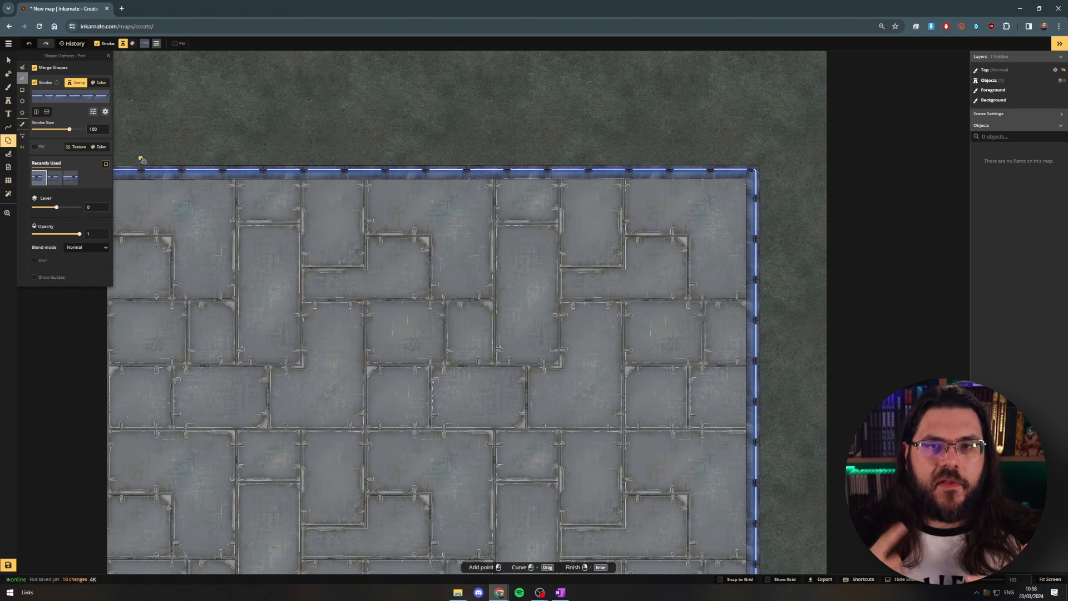
click(70, 98)
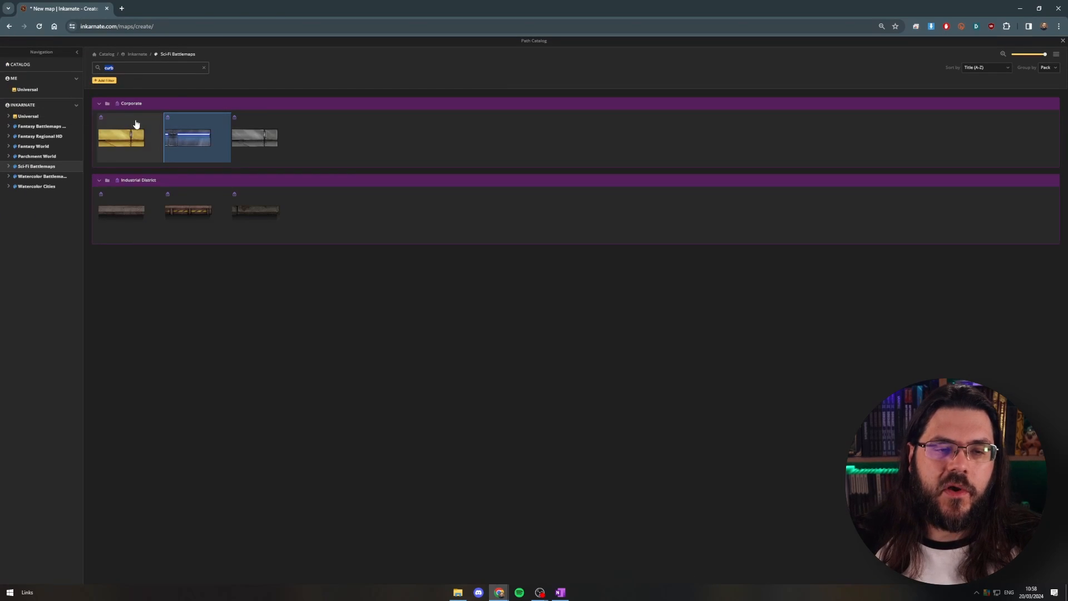
click(206, 68)
click(204, 68)
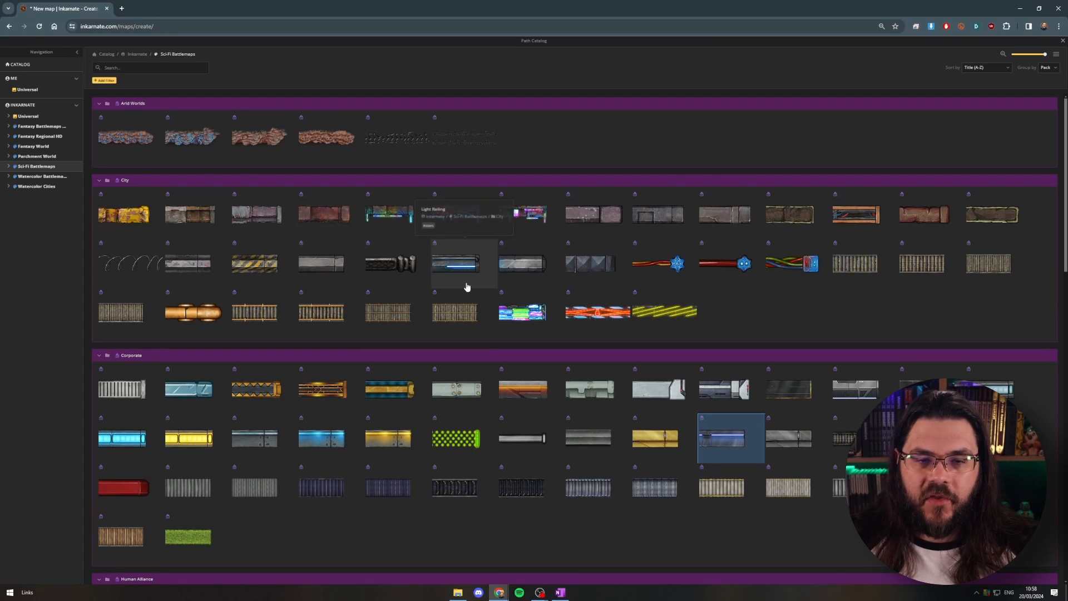
scroll(467, 289, down, 5)
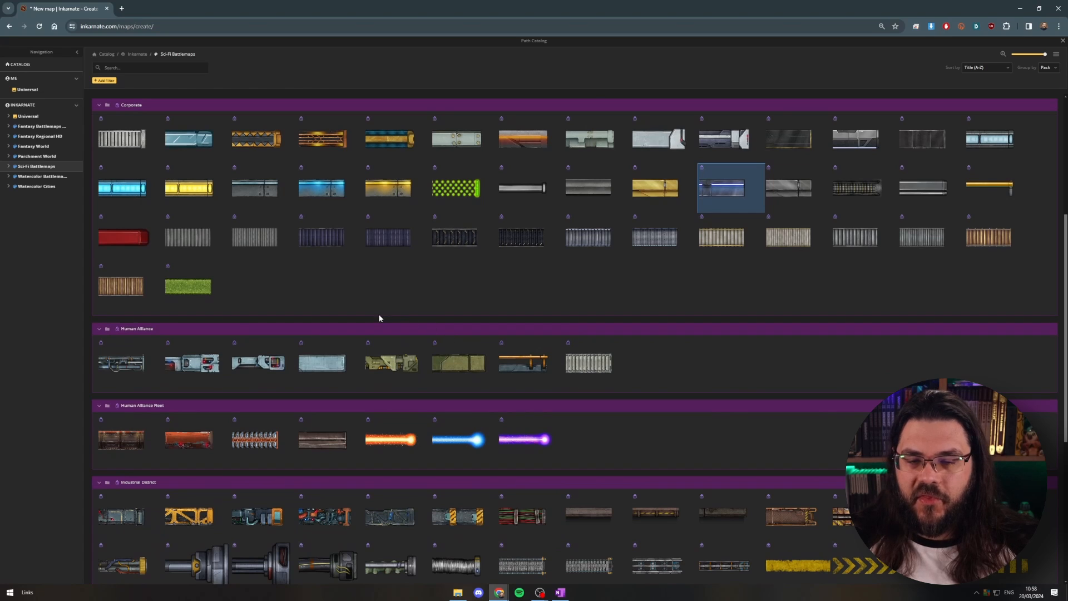
scroll(378, 315, down, 2)
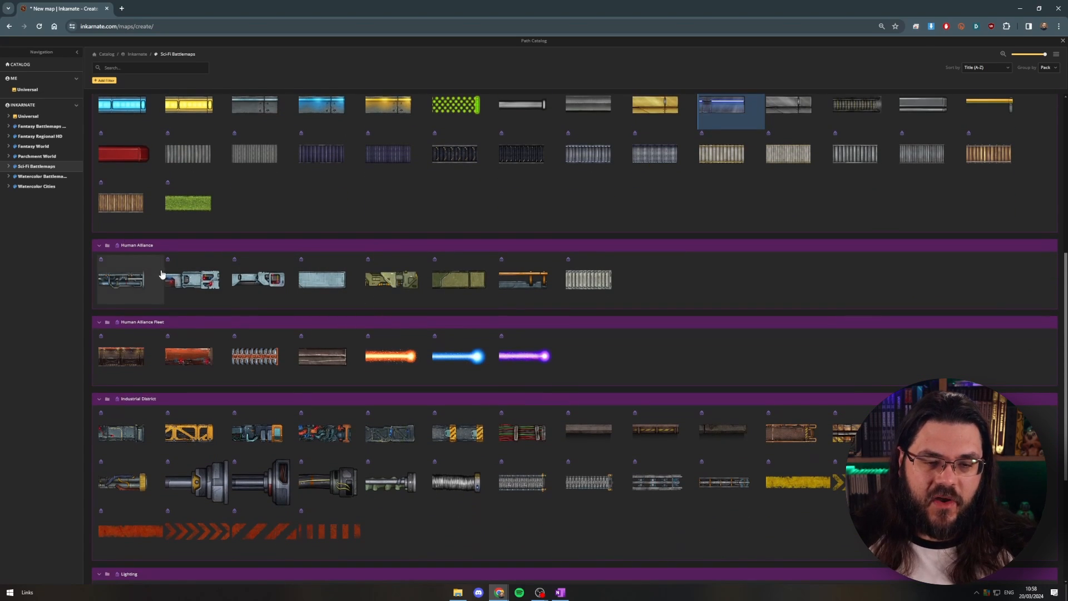
click(121, 279)
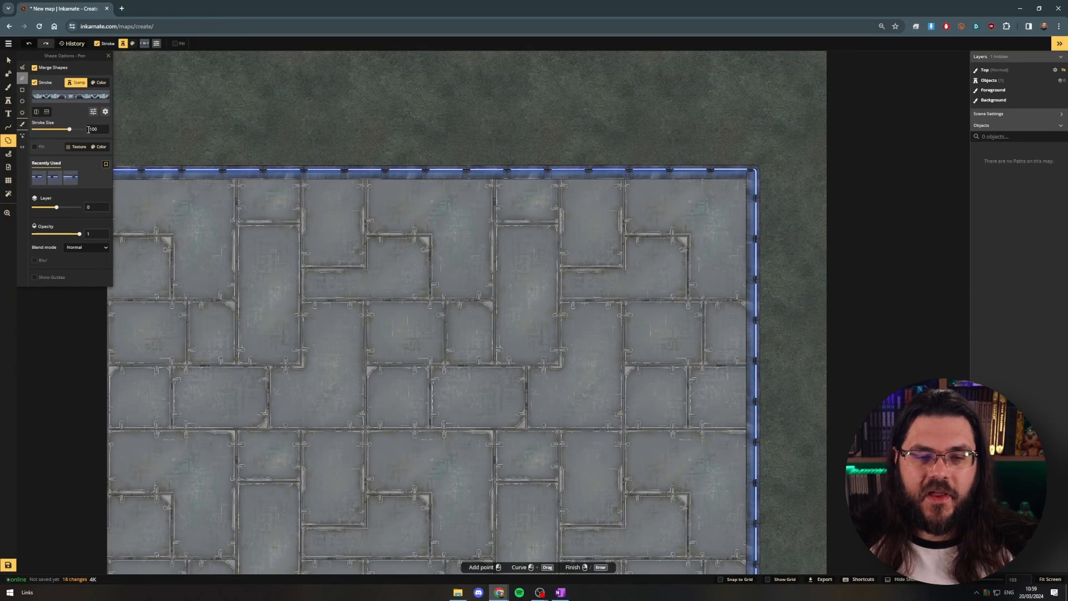
Step: Enable the shape's fill and set it to the Human Alliance Metal Floor texture instead of a color
click(35, 147)
click(44, 160)
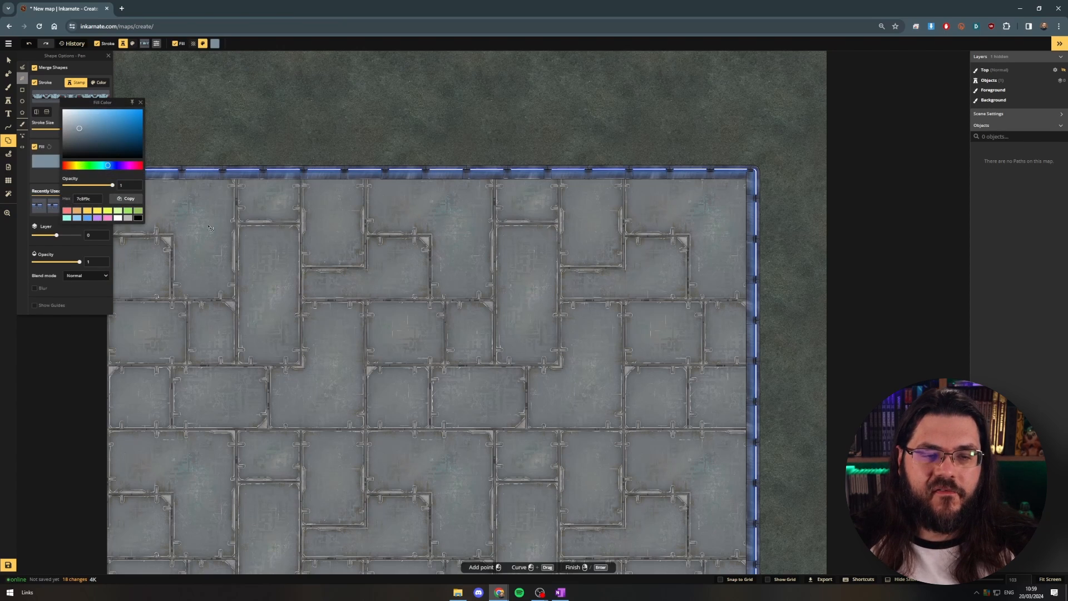
click(42, 163)
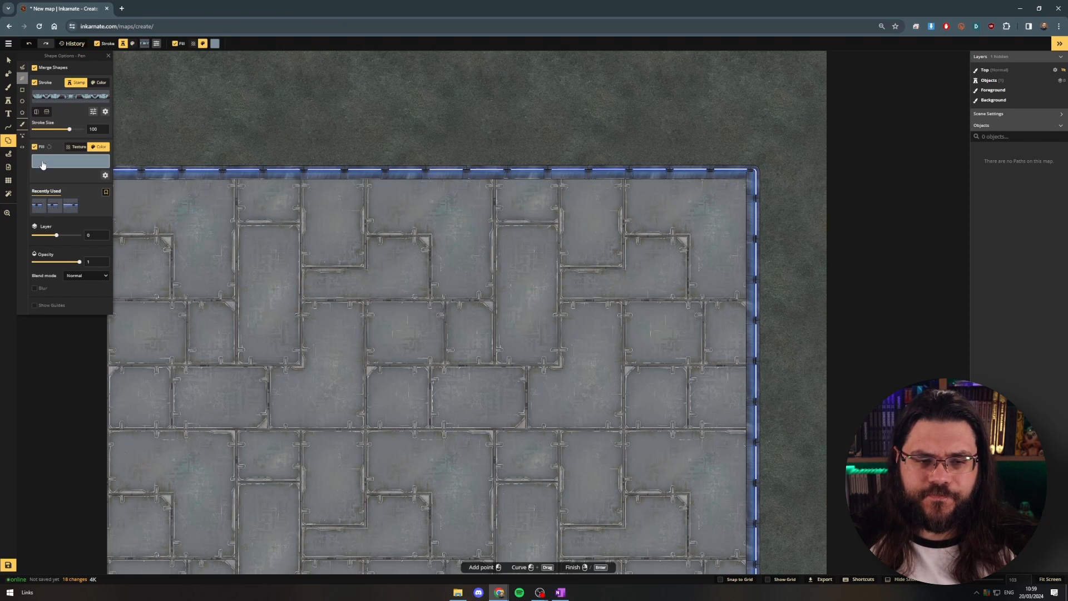
click(76, 147)
click(72, 167)
scroll(235, 359, down, 2)
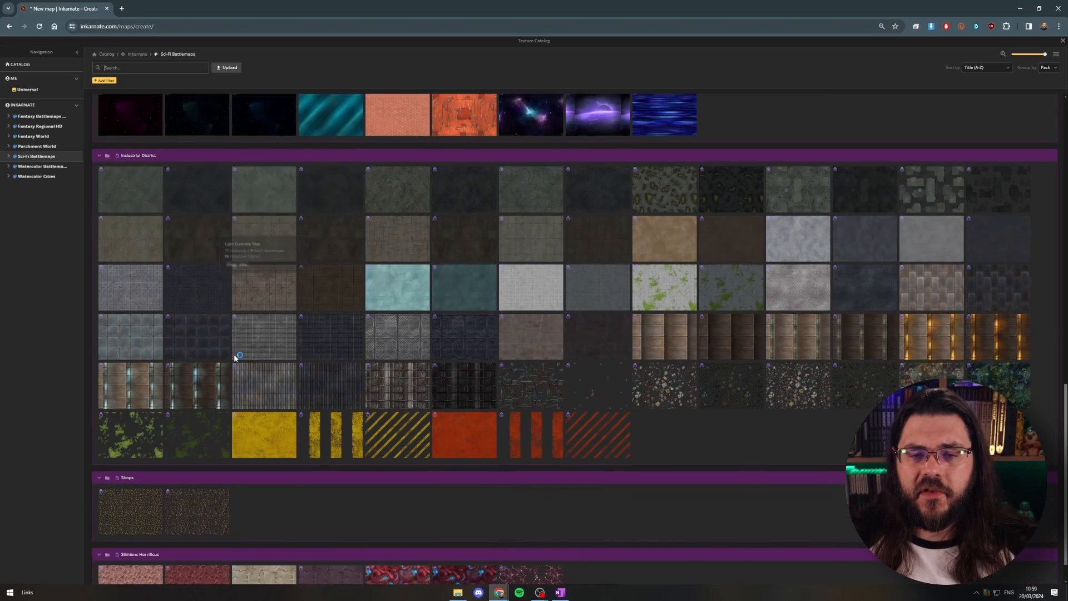
scroll(235, 359, up, 8)
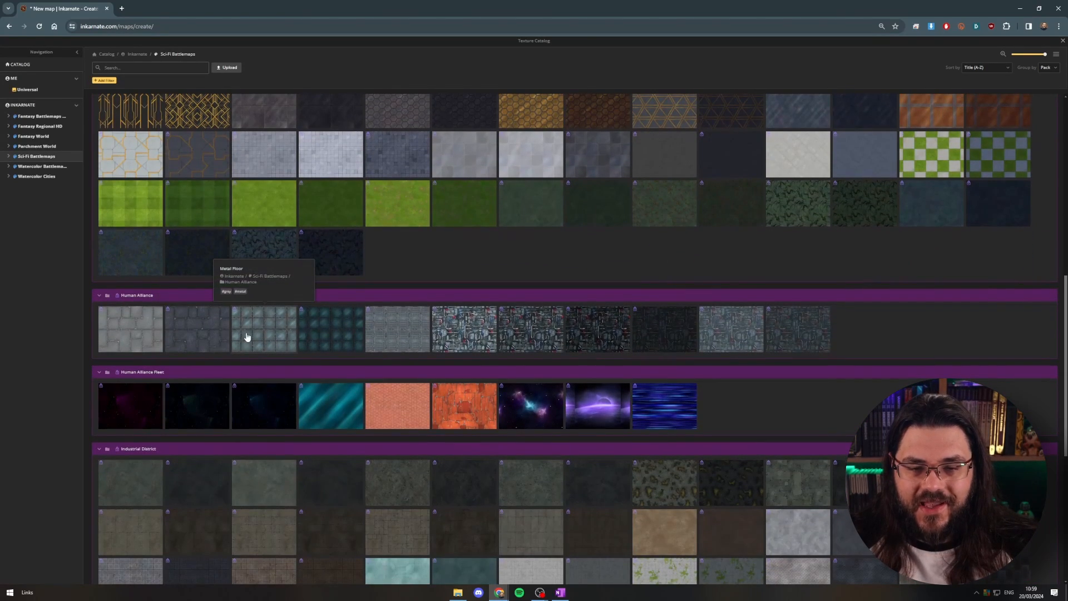
click(227, 341)
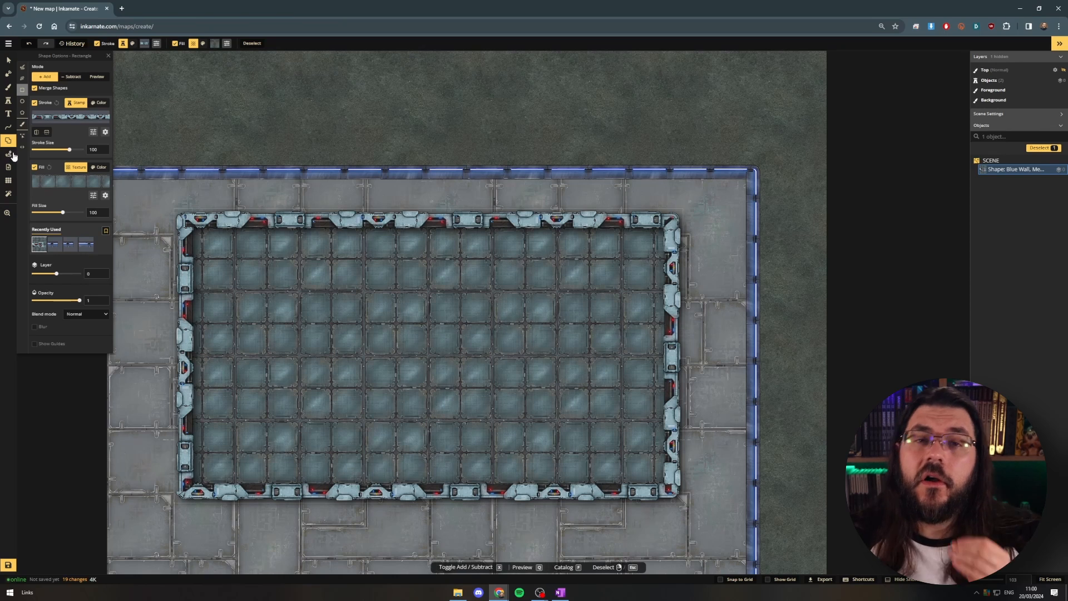
Step: Choose an orange sand texture for the foreground brush and switch it to a circular brush of size 200
click(8, 87)
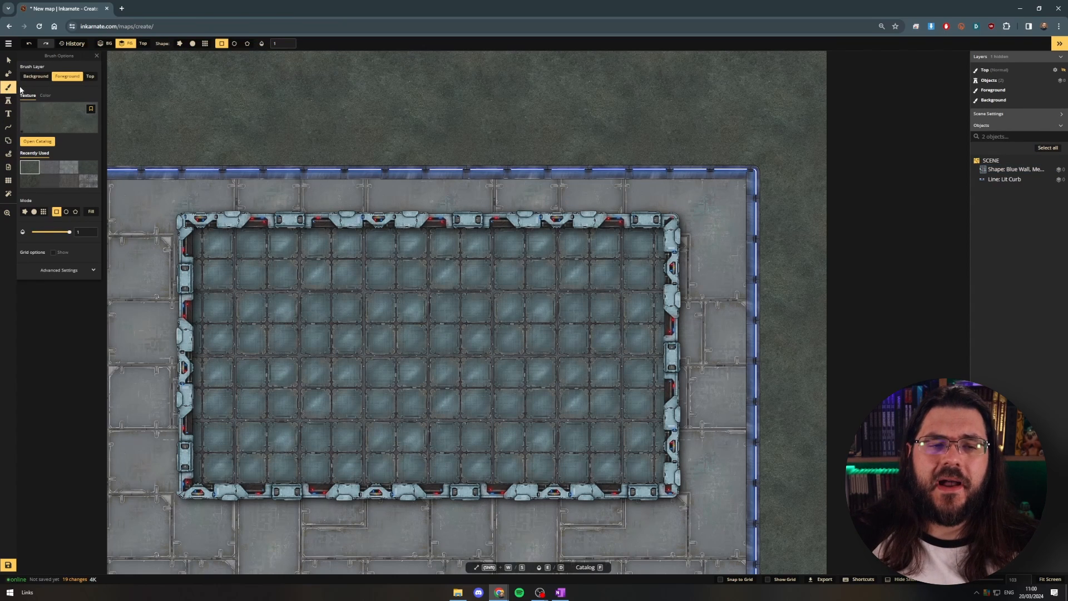
click(38, 141)
click(664, 147)
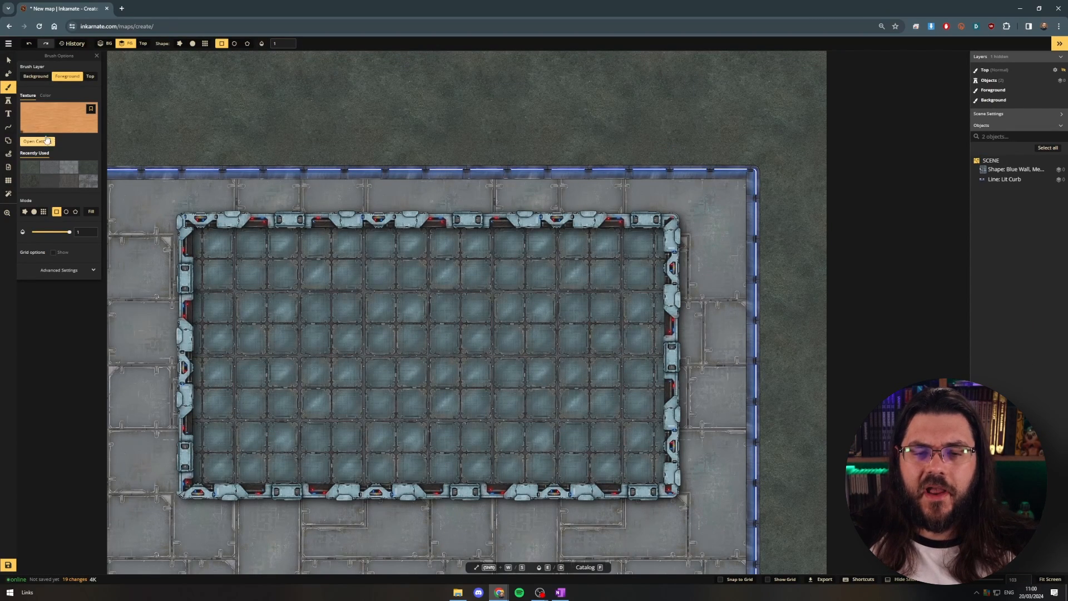
click(34, 212)
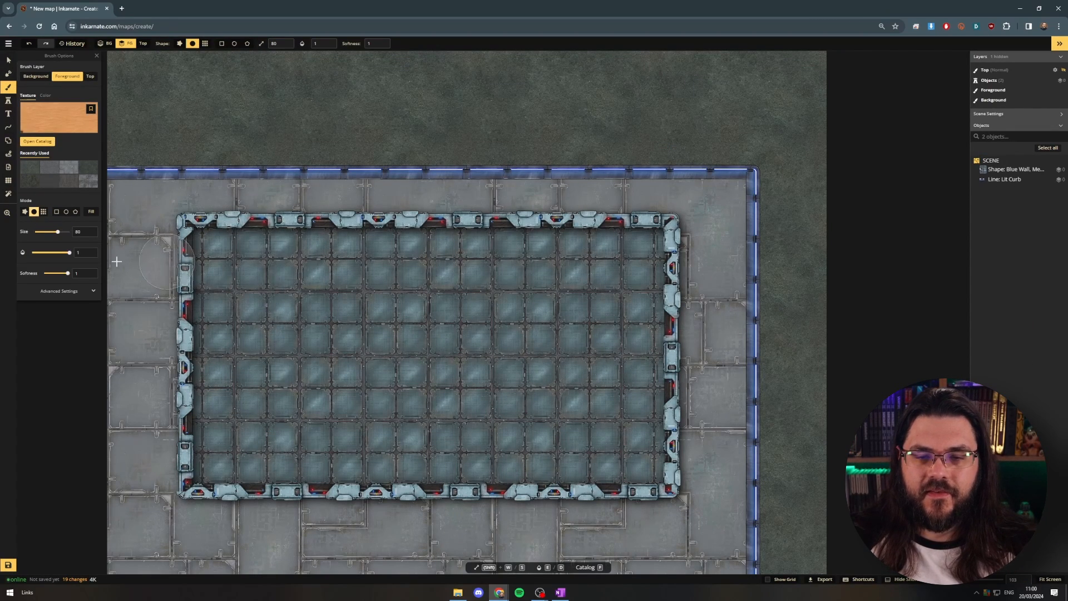
drag(56, 236, 68, 232)
Step: Try brushing the orange foreground texture beside and around the walled room's upper-right corner, and undo the stroke
click(667, 326)
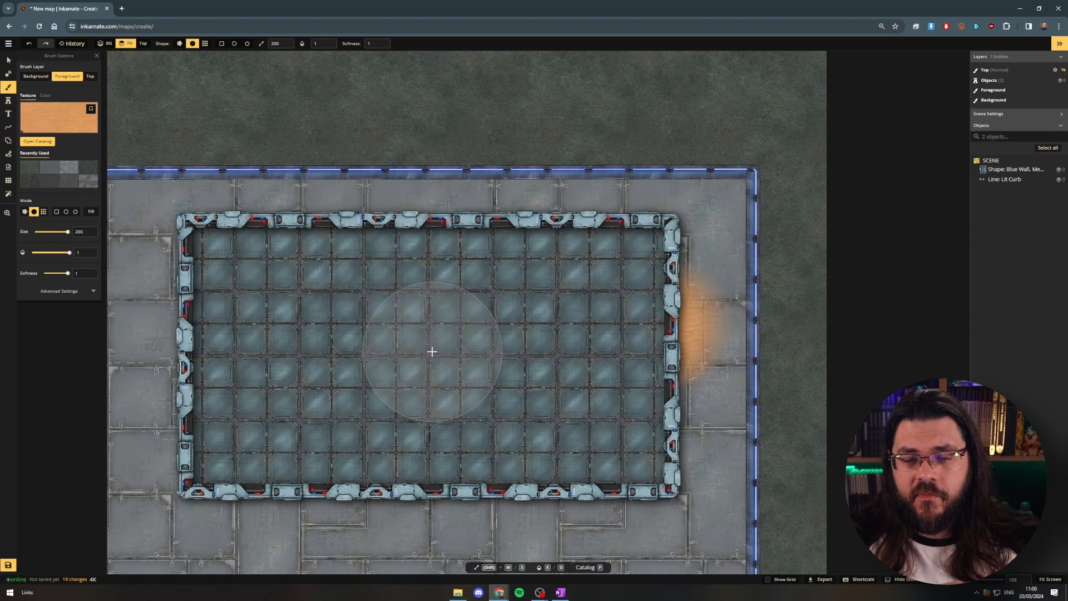
mouse_move(721, 249)
mouse_down()
mouse_move(755, 228)
mouse_move(653, 295)
mouse_move(651, 248)
mouse_move(596, 279)
mouse_move(685, 232)
mouse_up()
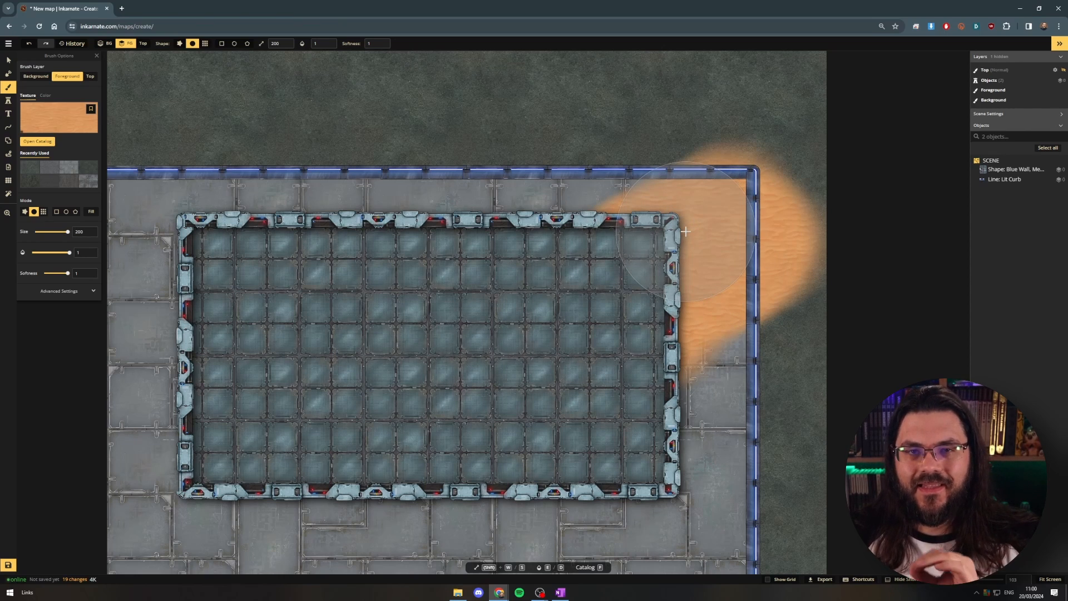
drag(686, 231, 684, 233)
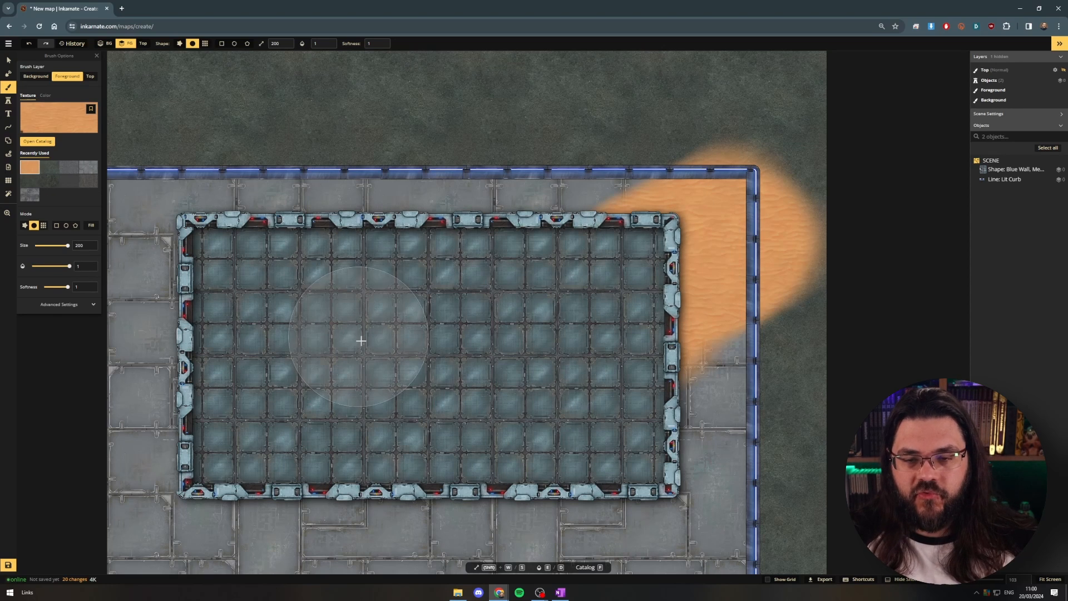
key(ctrl+z)
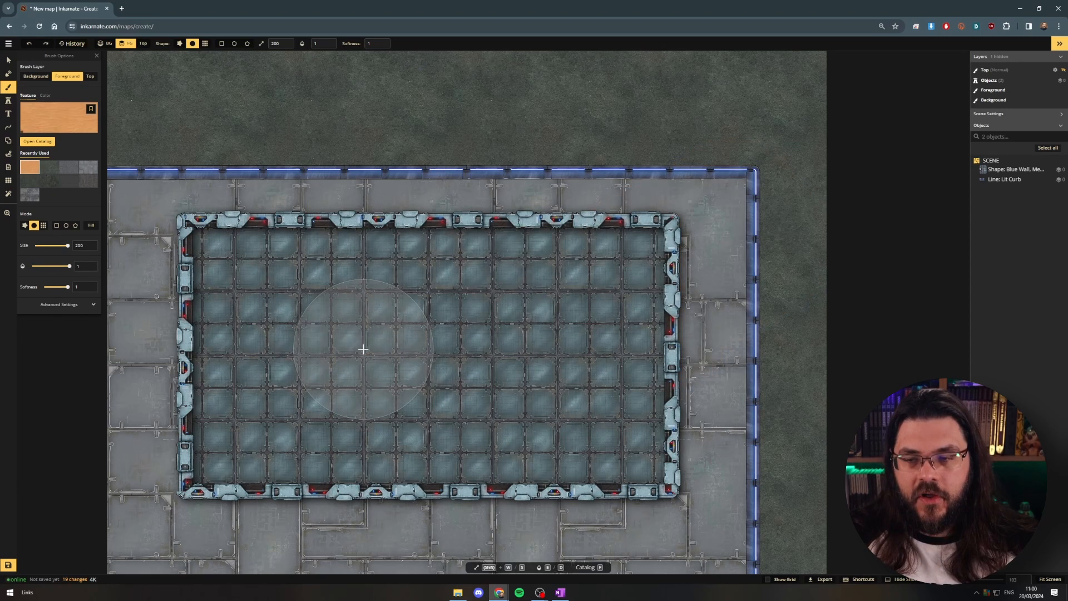
Step: Try brushing the orange sand texture on the Top layer over the room's upper wall, and undo that along with the filled room
click(92, 82)
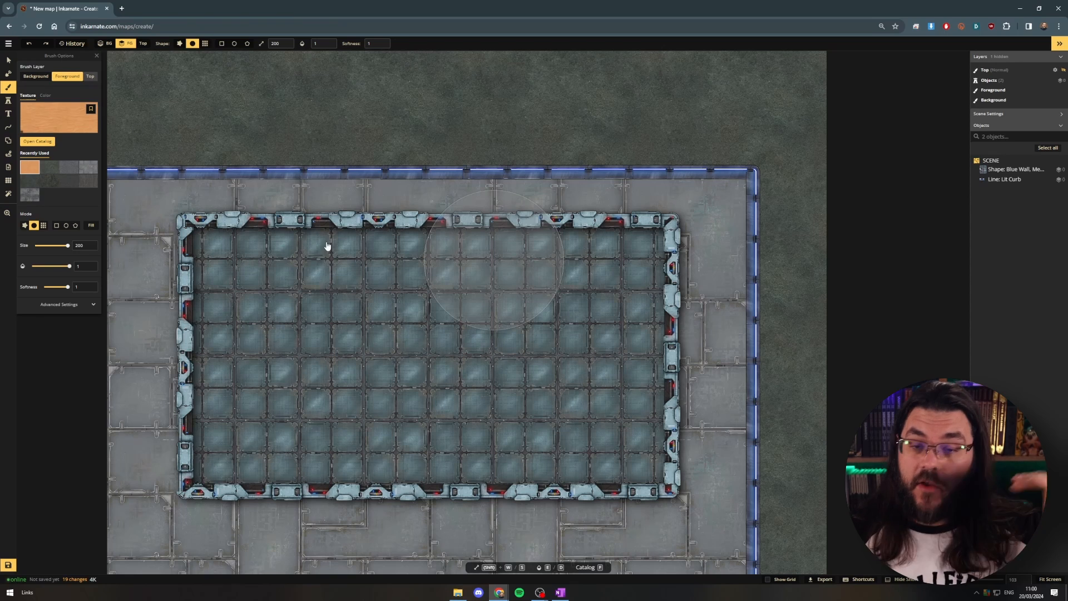
mouse_move(287, 227)
mouse_down()
mouse_move(352, 294)
mouse_move(330, 345)
mouse_move(379, 304)
mouse_move(393, 334)
mouse_move(386, 267)
mouse_move(444, 245)
mouse_up()
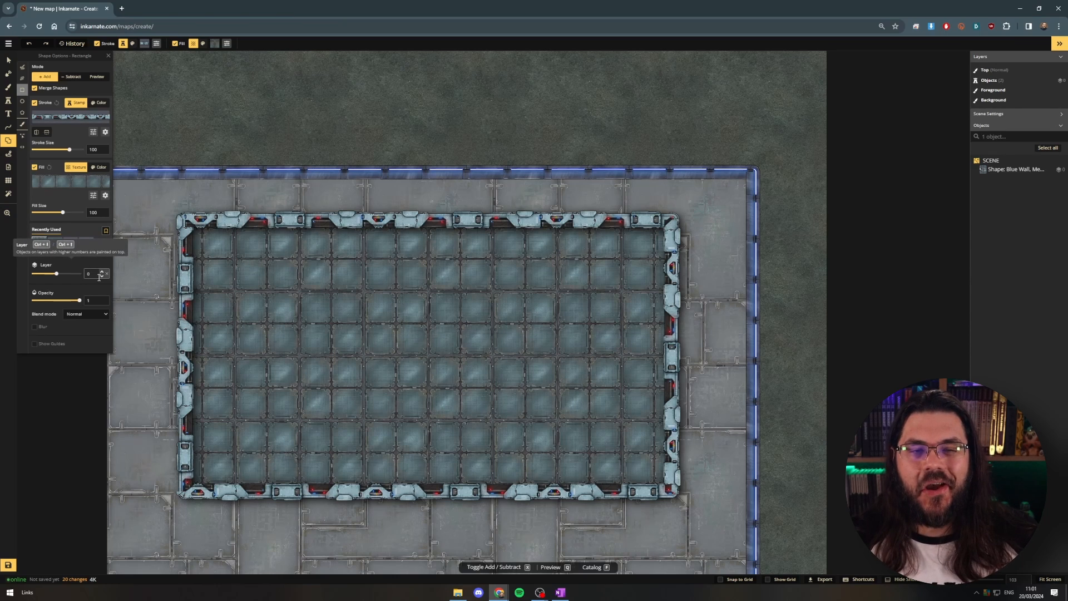
key(ctrl+z)
key(ctrl+z)
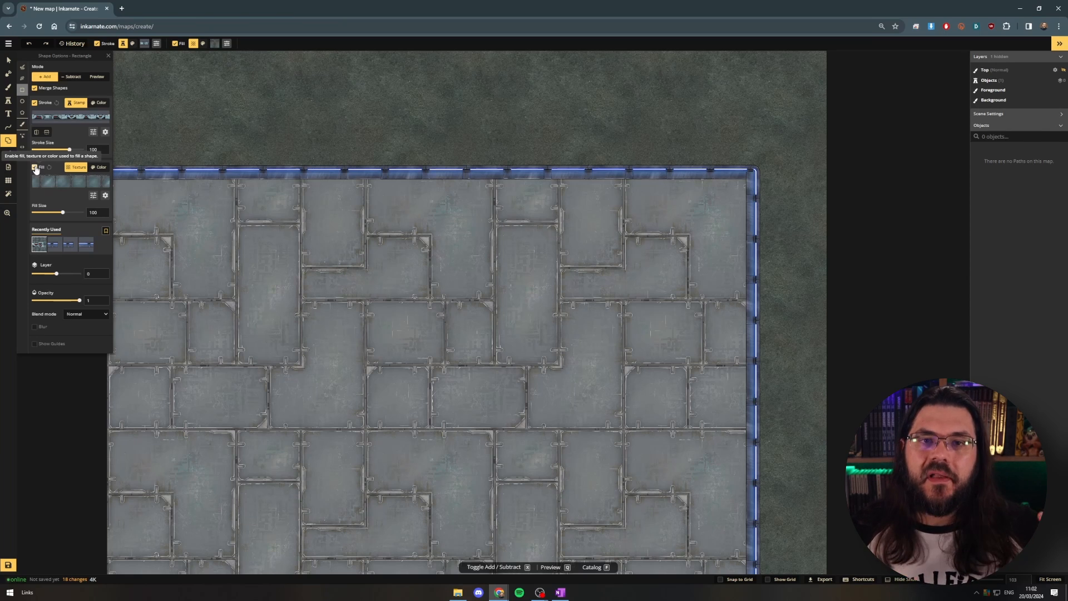
Step: Turn off the shape's fill and draw a rectangular Blue Wall room on the metal flooring inside the lit curb
click(35, 167)
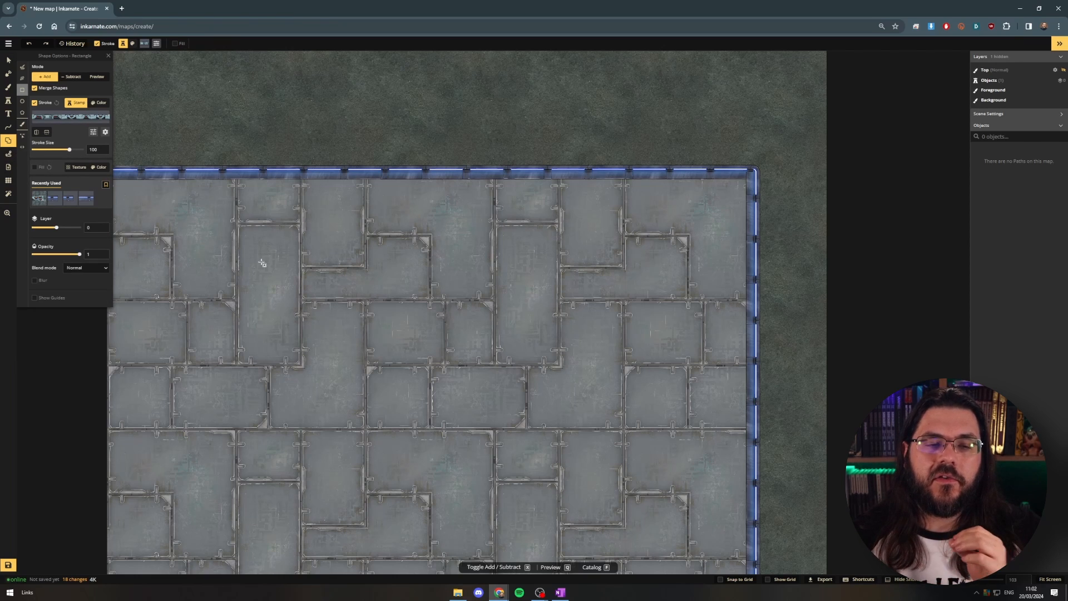
drag(387, 326, 464, 291)
drag(334, 200, 727, 480)
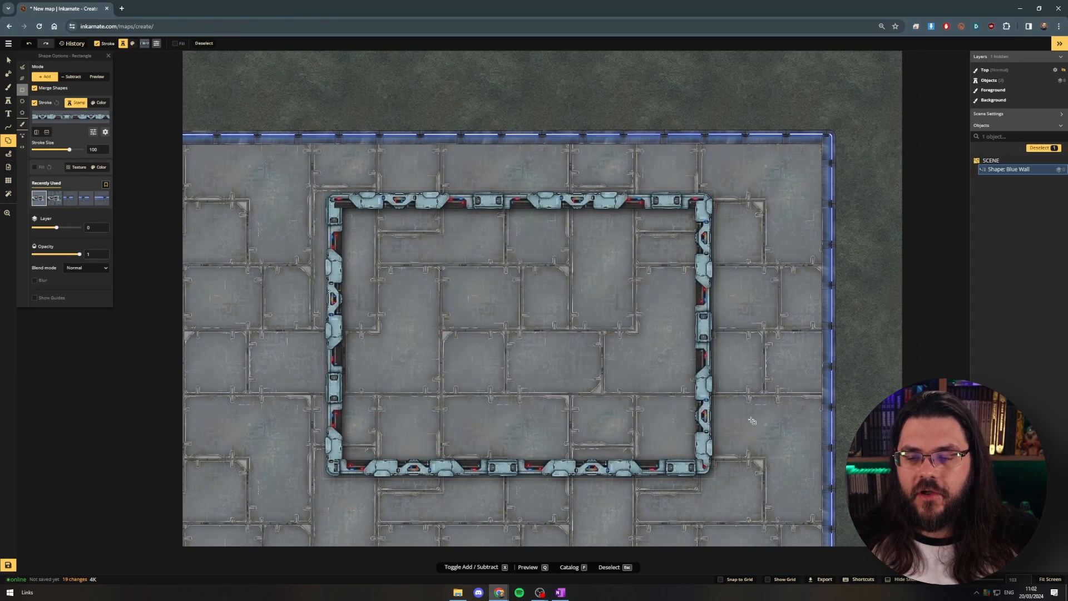
Step: Set the brush to rectangle mode and choose the teal Human Alliance Metal Floor texture for it
click(6, 89)
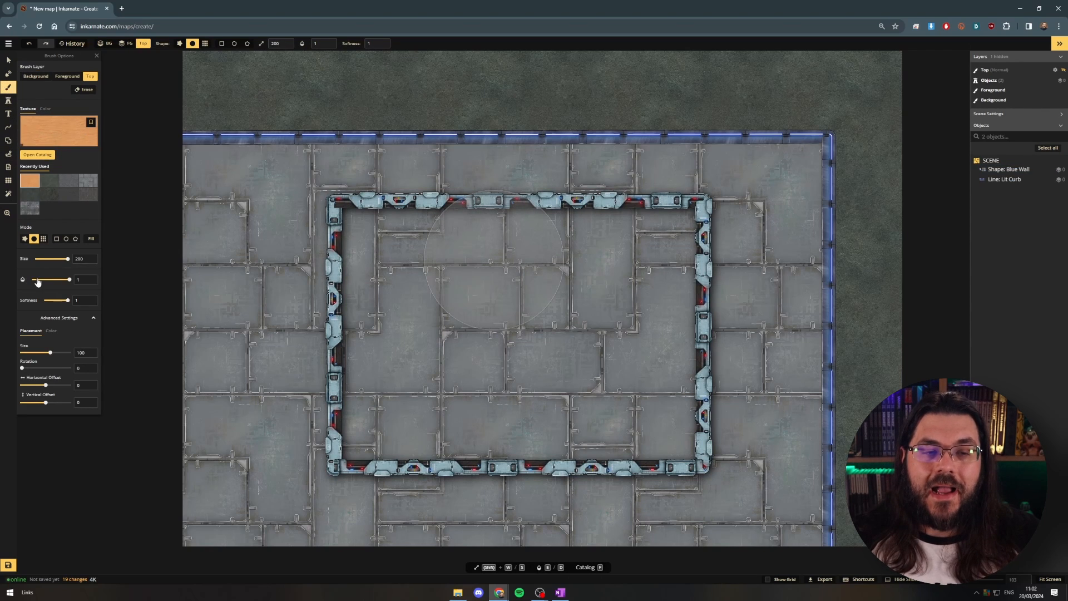
click(56, 239)
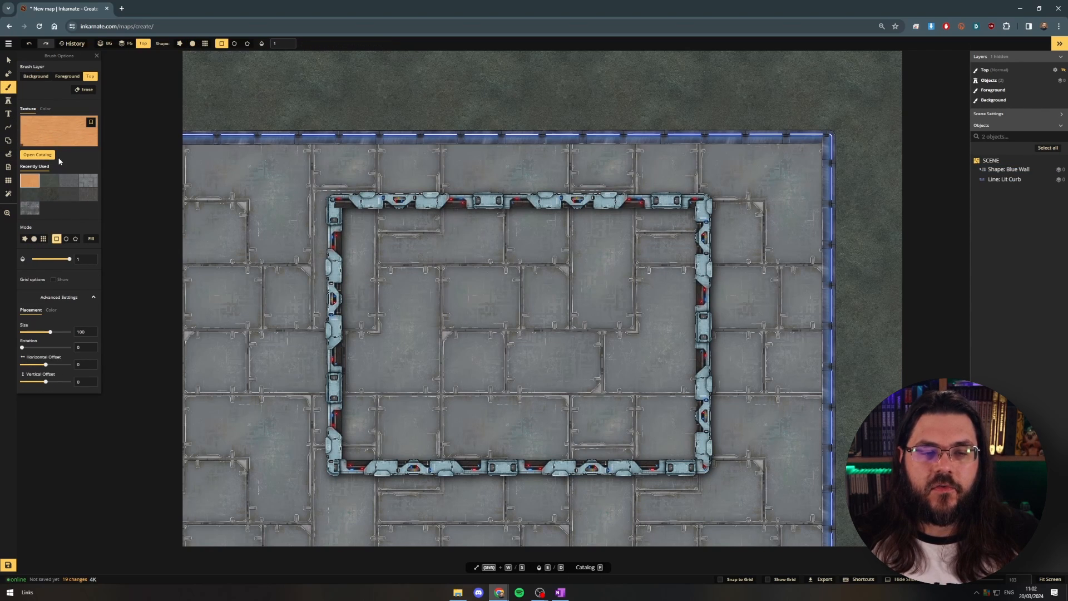
click(37, 155)
scroll(403, 238, down, 3)
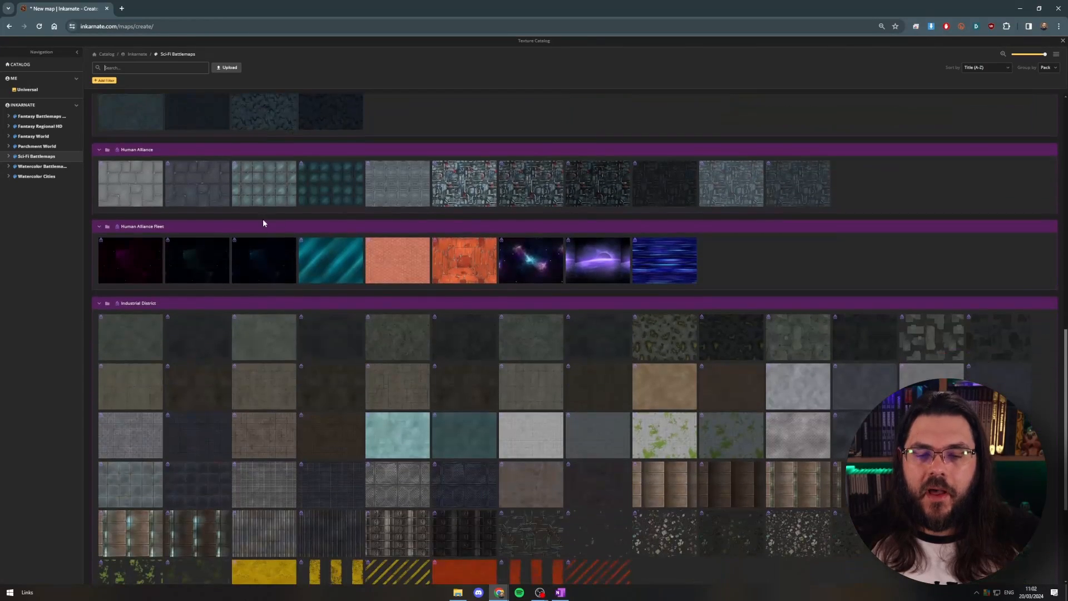
click(278, 188)
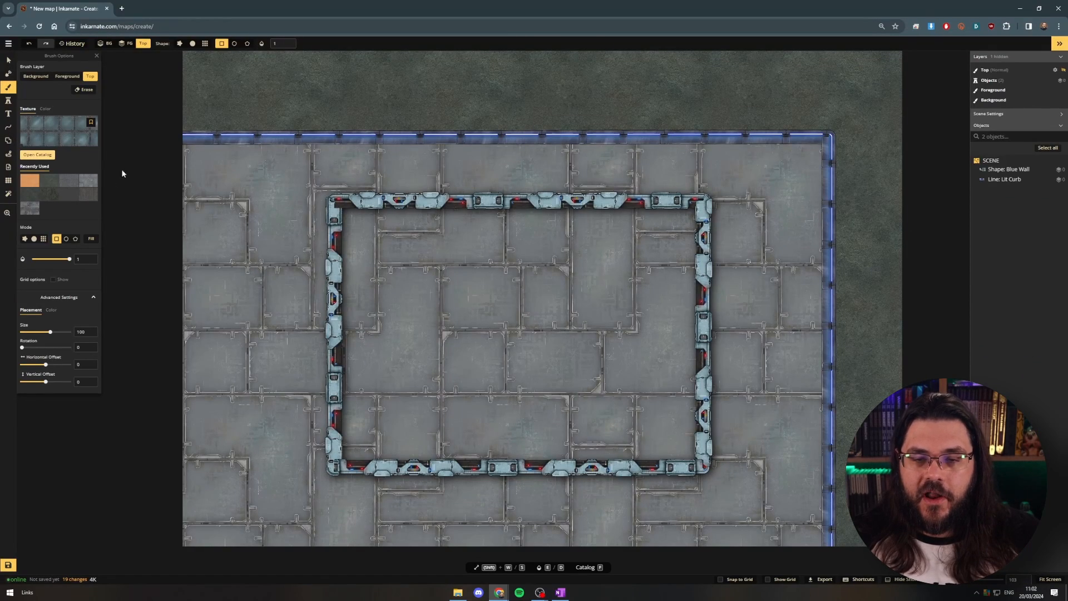
Step: Fill the walled room's interior on the Foreground layer with a rectangle of the metal floor texture, aligned to the walls
click(68, 77)
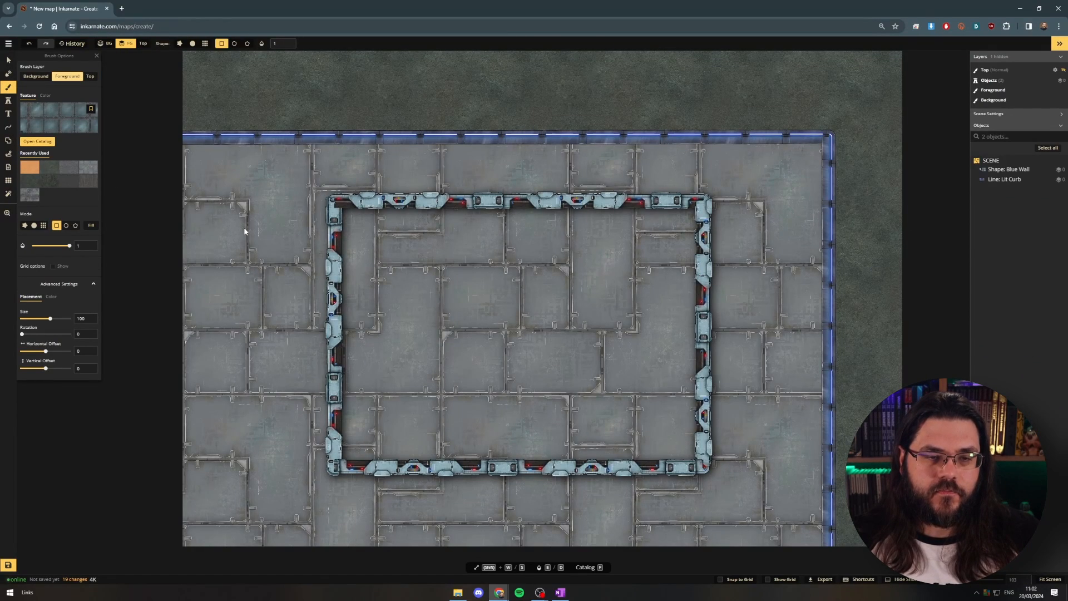
mouse_move(337, 205)
mouse_down()
mouse_move(489, 346)
mouse_move(695, 444)
mouse_move(701, 464)
mouse_up()
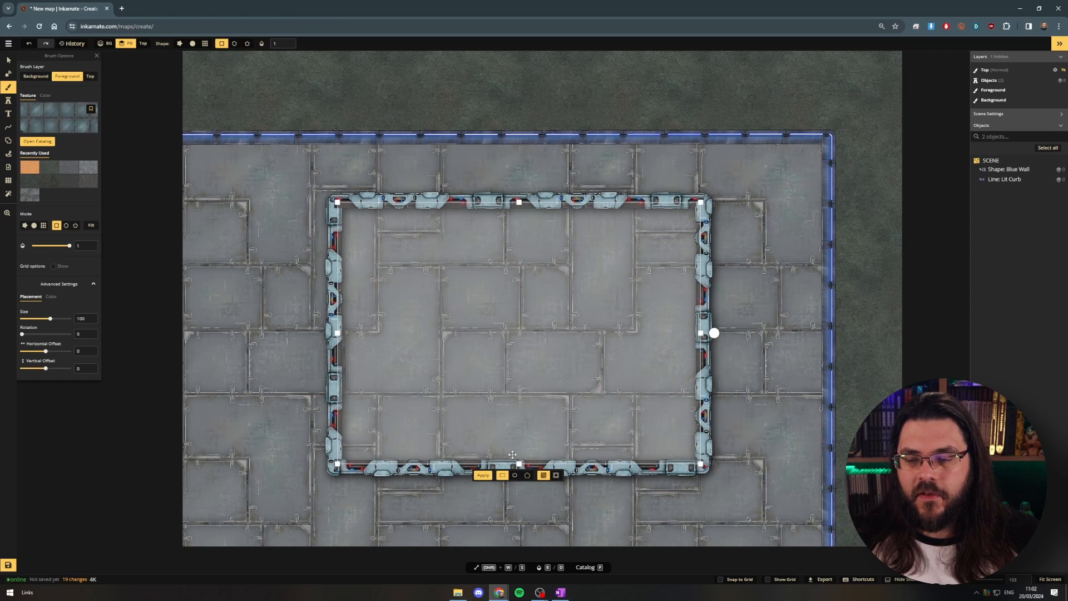
click(483, 475)
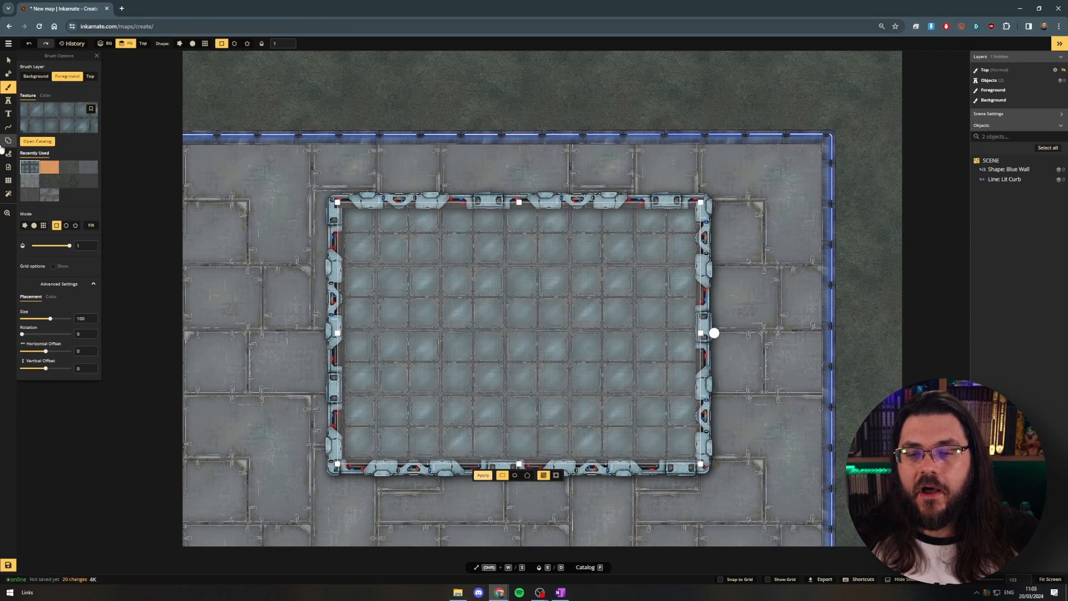
Step: Try a circular orange sand brush across the room's upper wall and floor, then undo it, the floor fill and the walled room
click(34, 225)
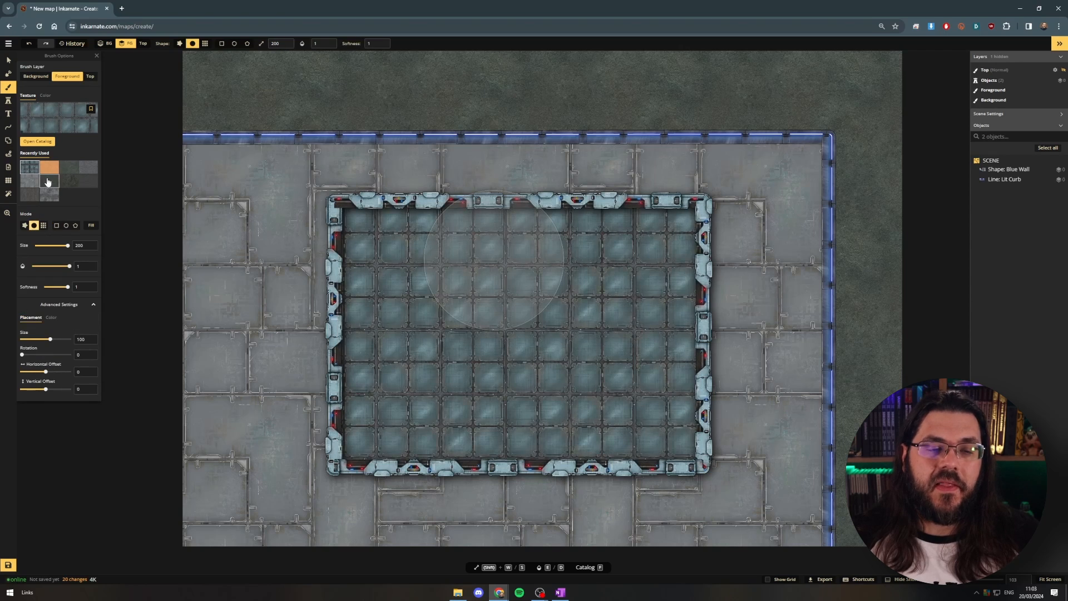
click(49, 167)
click(402, 249)
mouse_move(457, 201)
mouse_down()
mouse_move(438, 226)
mouse_move(509, 241)
mouse_move(488, 235)
mouse_move(484, 267)
mouse_up()
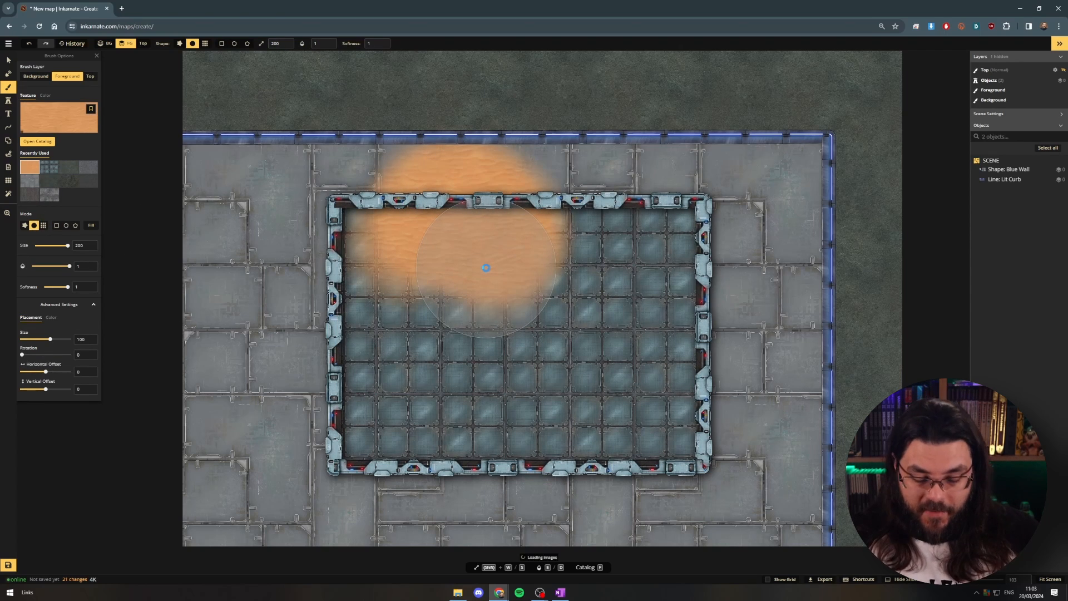
key(ctrl+z)
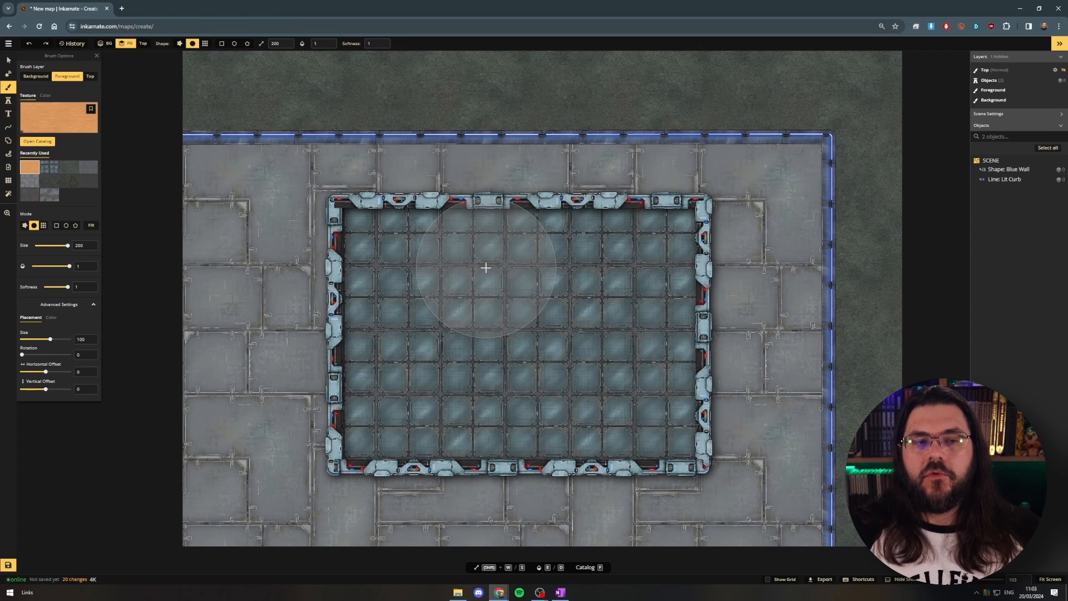
key(ctrl+z)
key(ctrl+z)
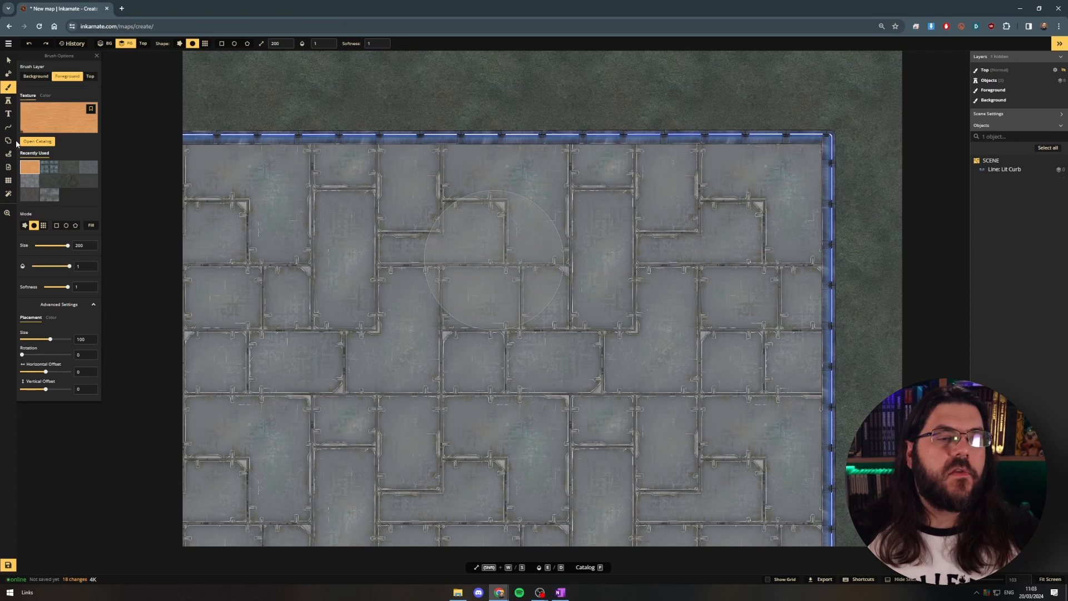
Step: Draw a large unfilled rectangular Blue Wall room inside the lit curb, extending past the map's left and bottom edges
click(8, 141)
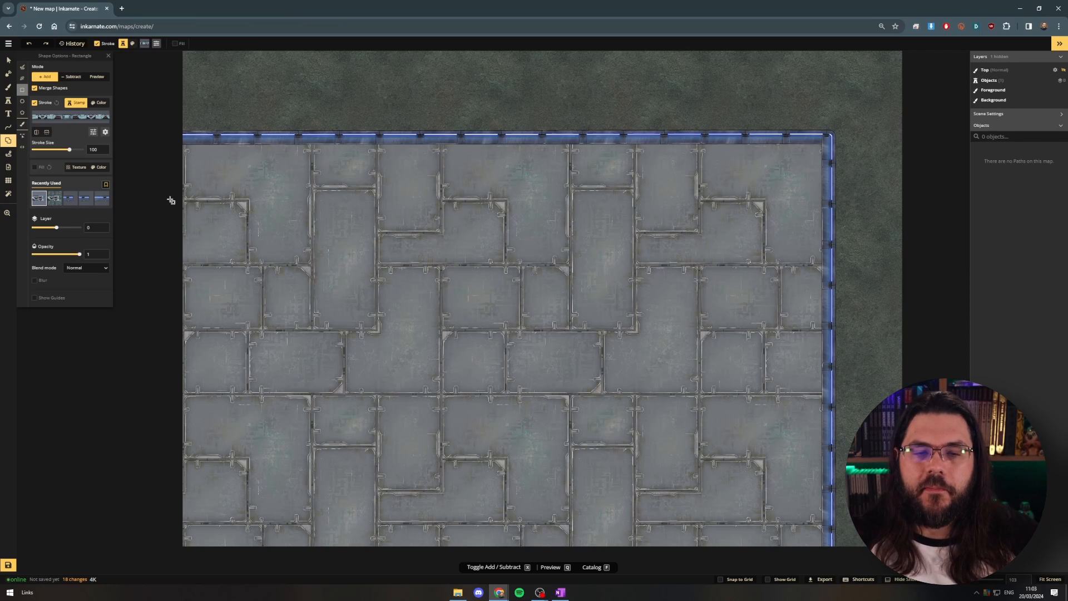
drag(171, 201, 783, 567)
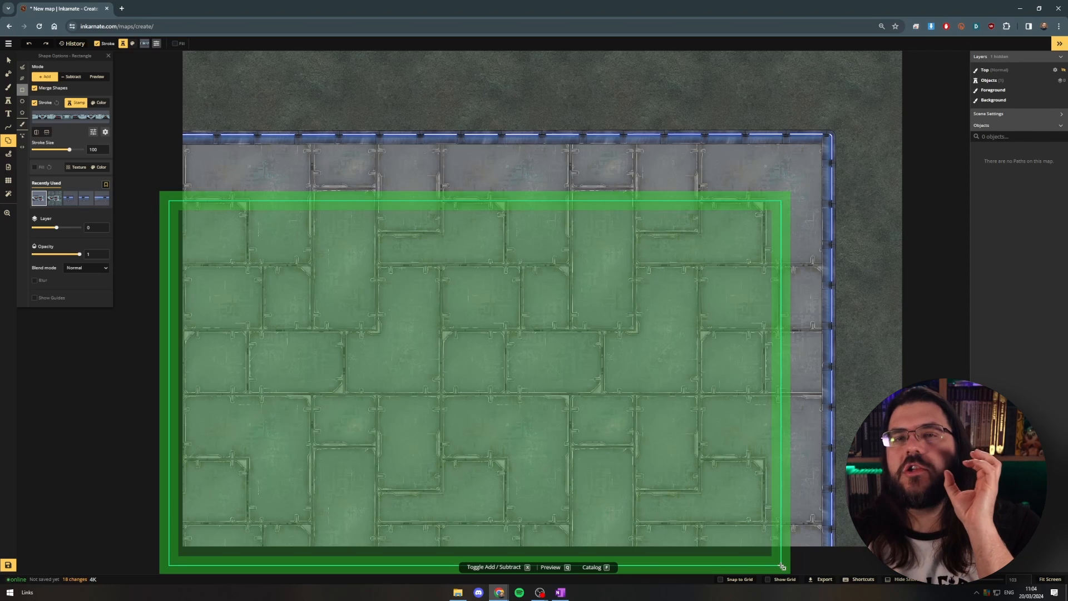
drag(783, 567, 783, 567)
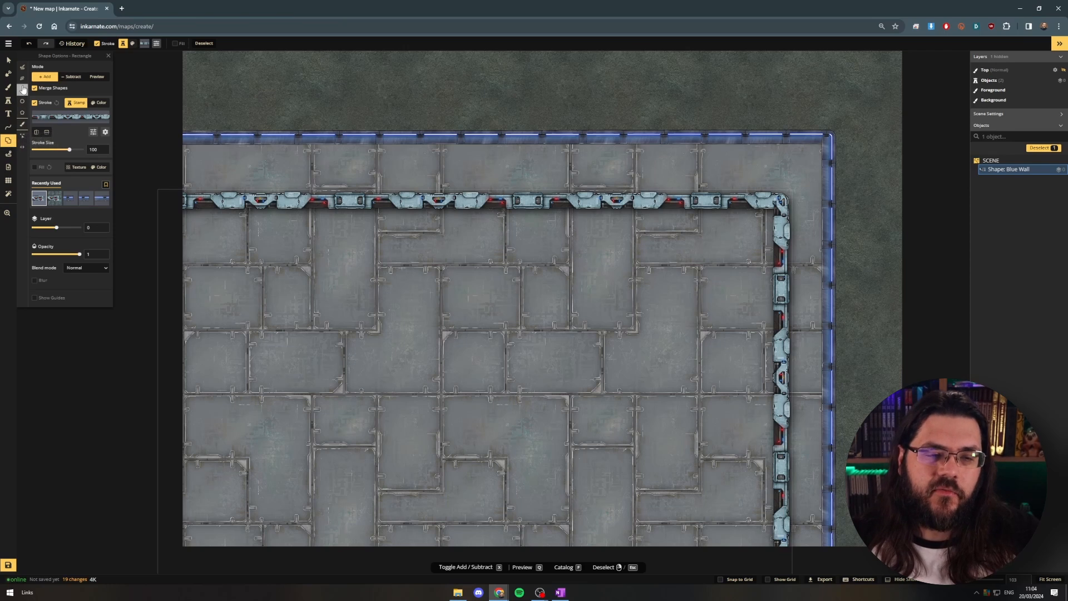
Step: Switch the wall shape to portal editing with guides, the grid and snap to grid enabled
click(23, 149)
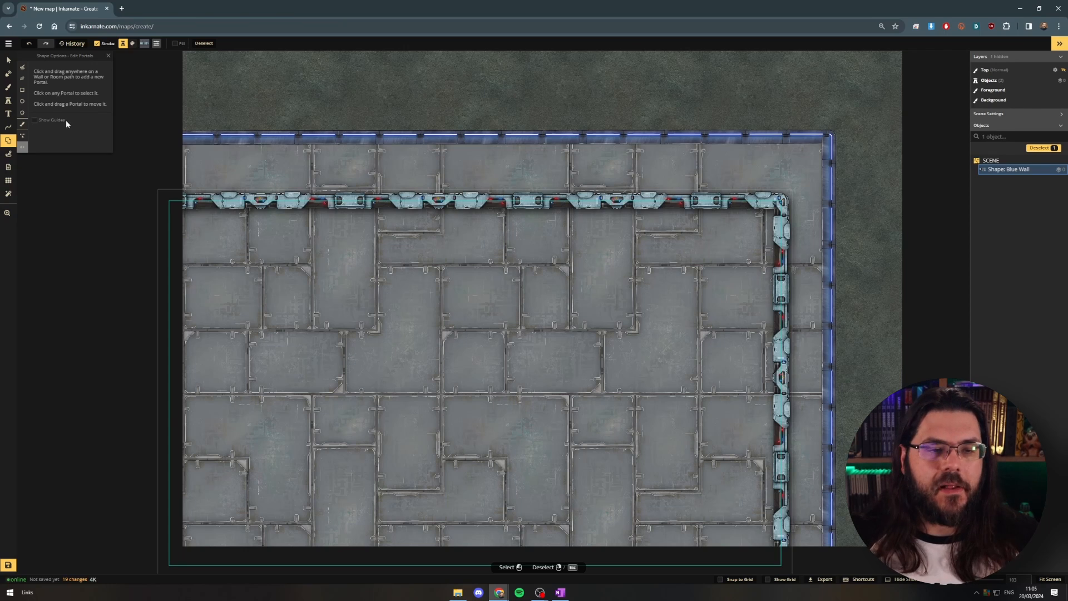
click(35, 120)
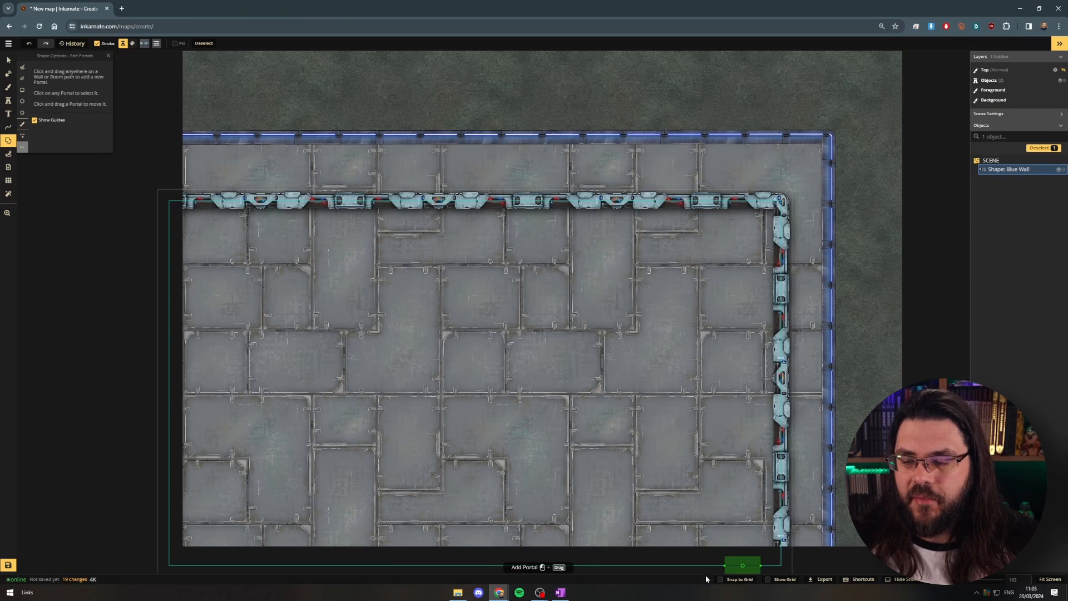
click(767, 580)
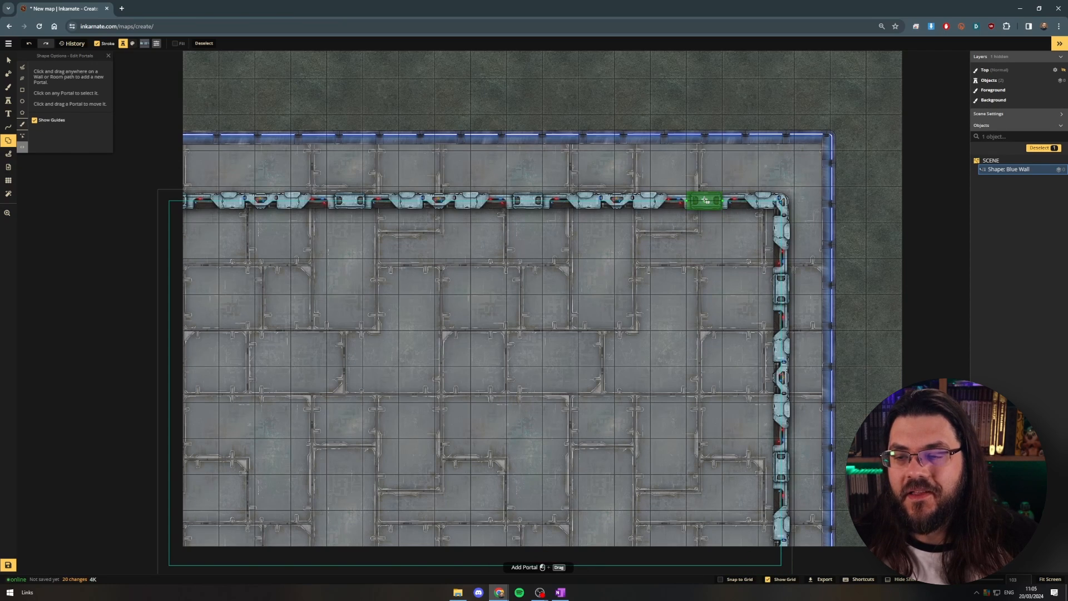
click(721, 579)
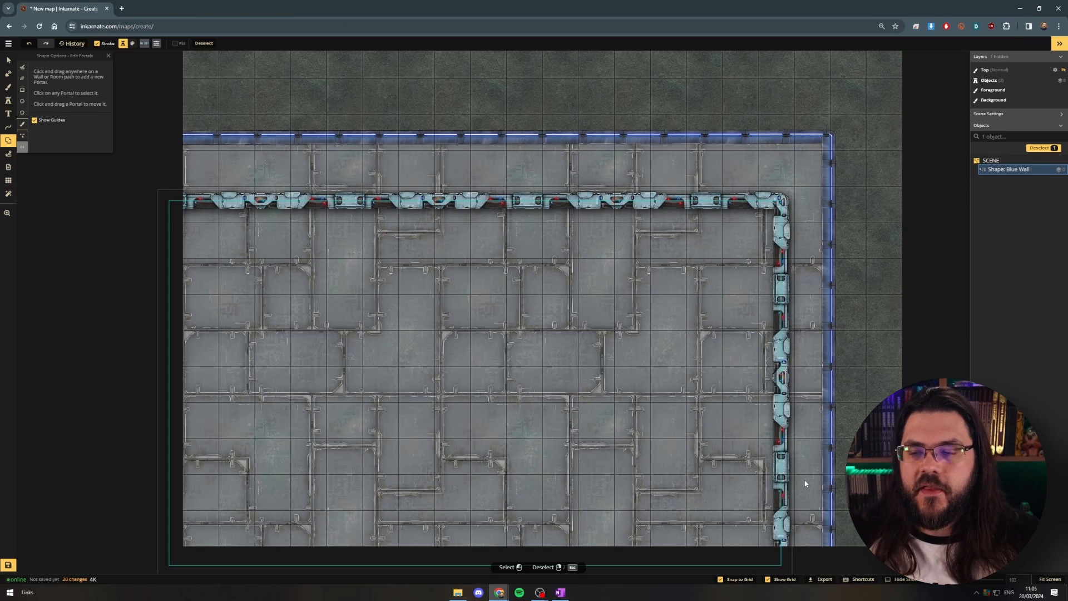
Step: Add three portals of width 1 to the Blue Wall, one in its right wall and two spaced along its upper wall
click(783, 385)
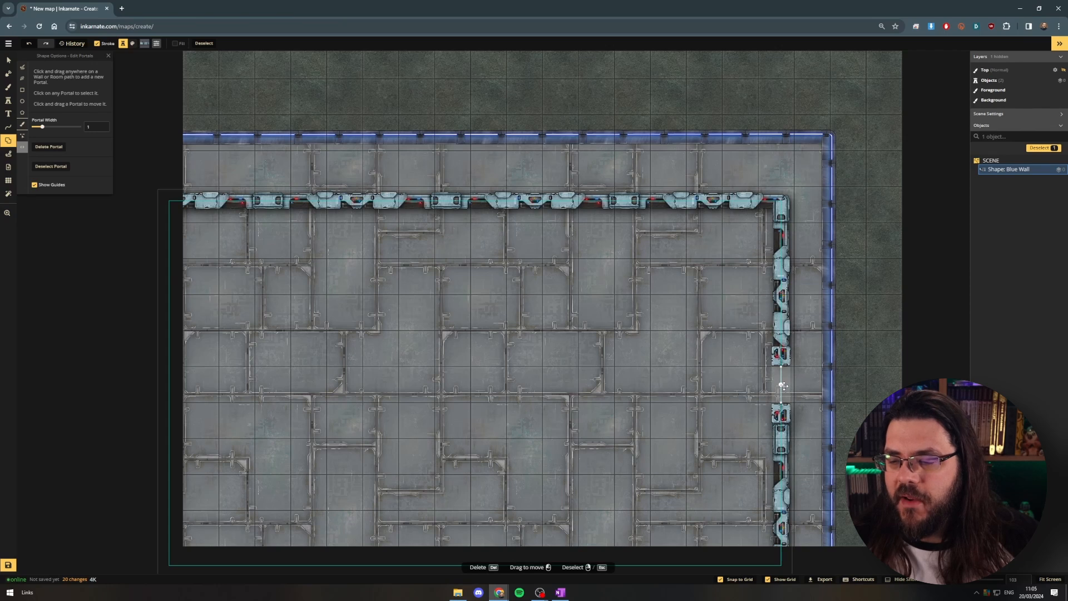
click(595, 201)
click(309, 201)
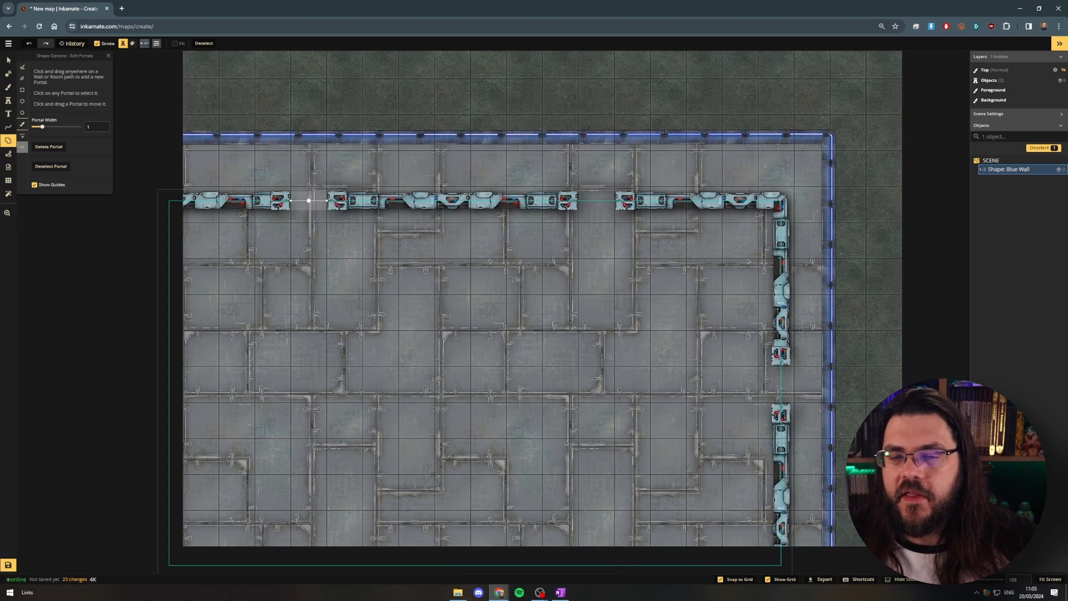
scroll(428, 226, up, 3)
scroll(256, 183, up, 6)
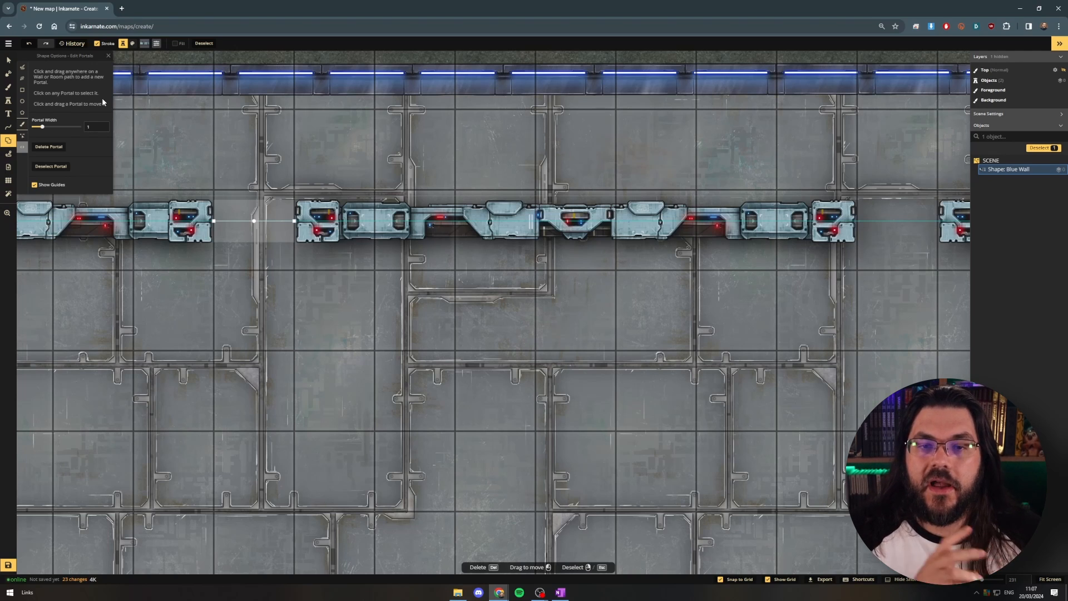
Step: Examine the image export settings in Standard and VTT (Grid) modes, then close the dialog without exporting
click(8, 44)
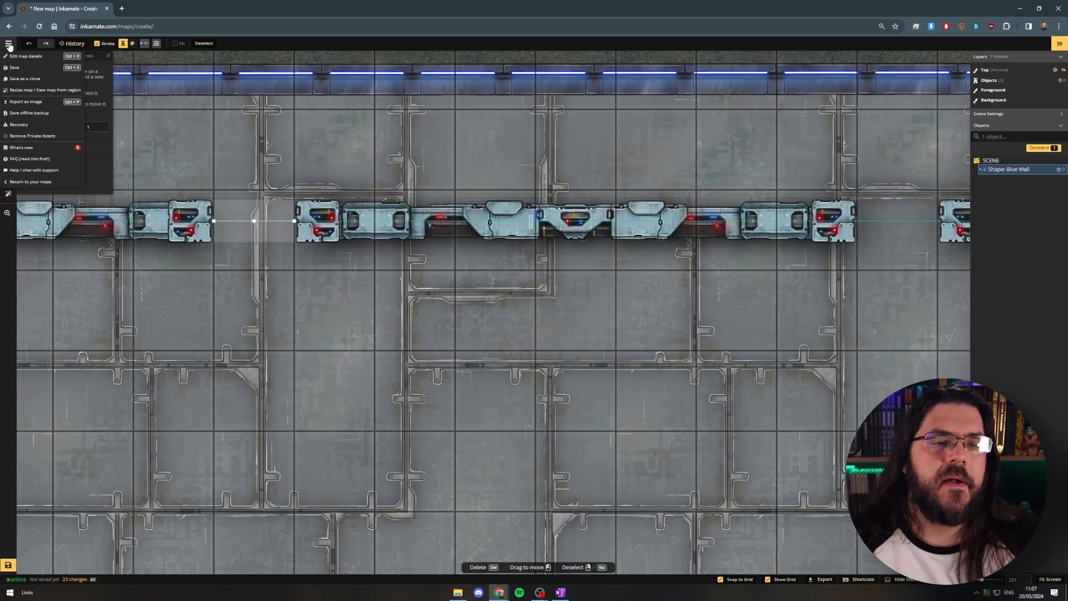
click(27, 102)
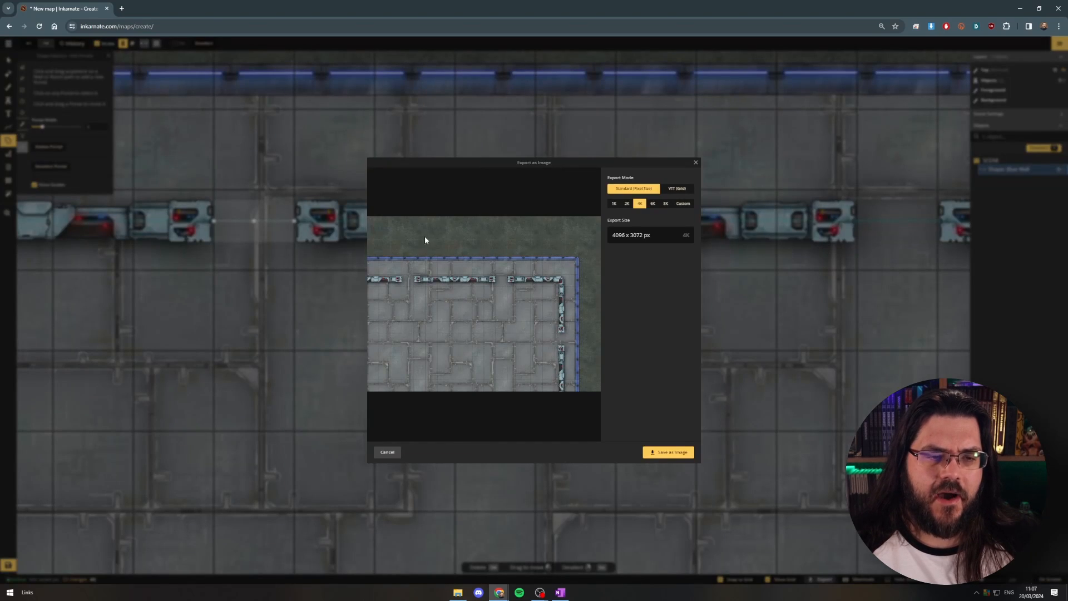
click(673, 192)
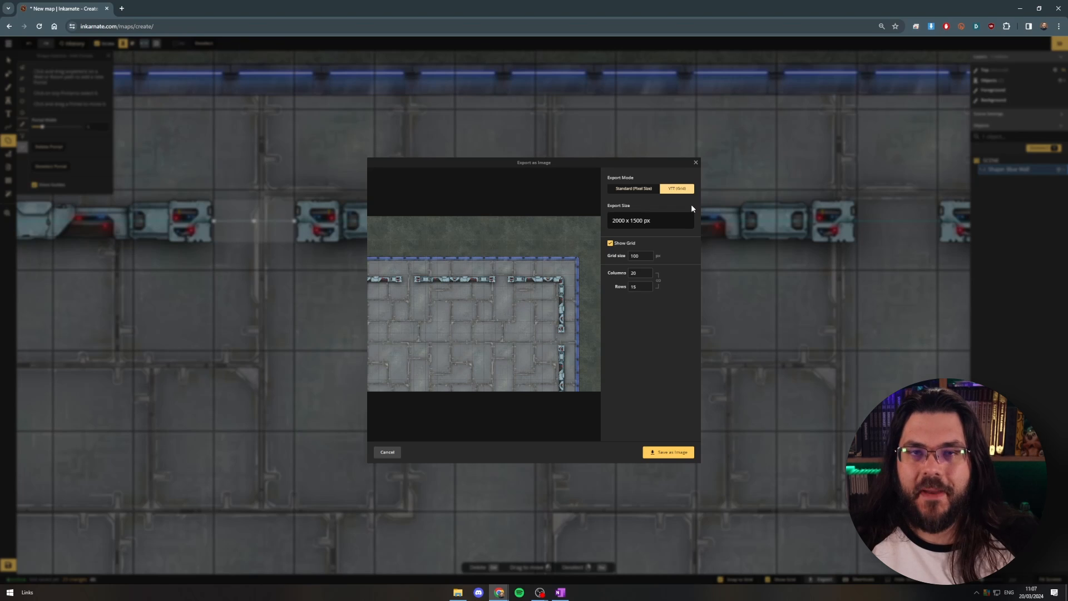
click(695, 163)
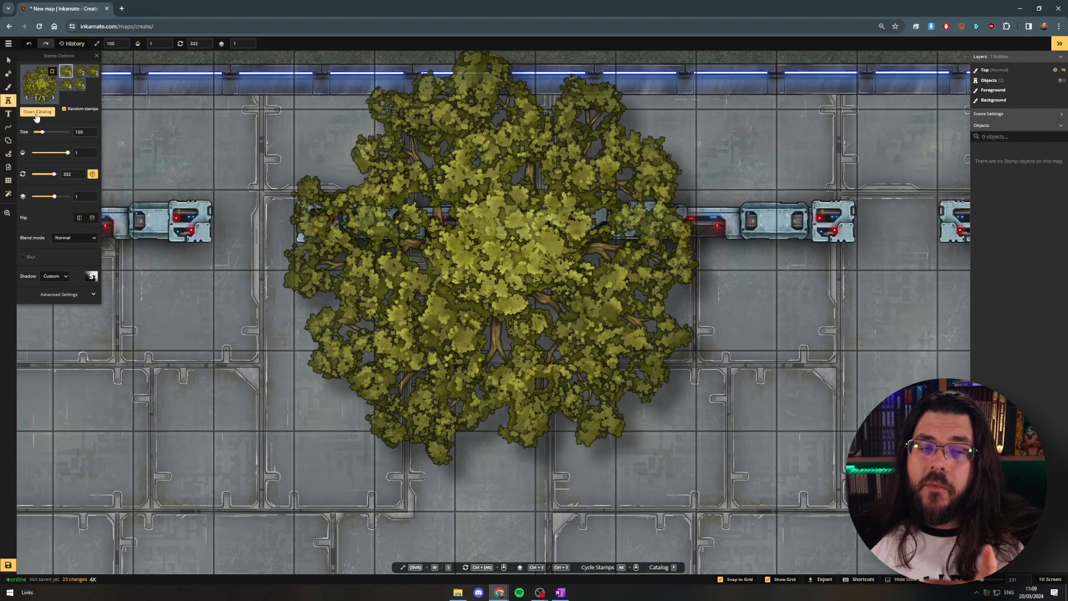
Step: Search the Sci-Fi Battlemaps stamp catalog for "door" and choose the yellow-striped door from the Human Alliance pack
key(f)
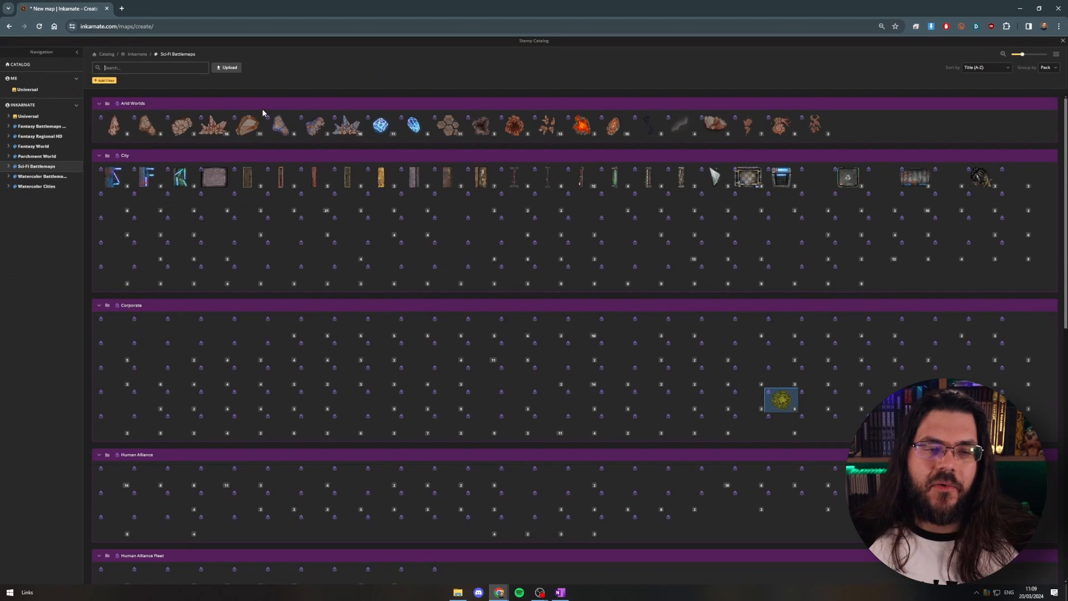
click(168, 67)
text(door)
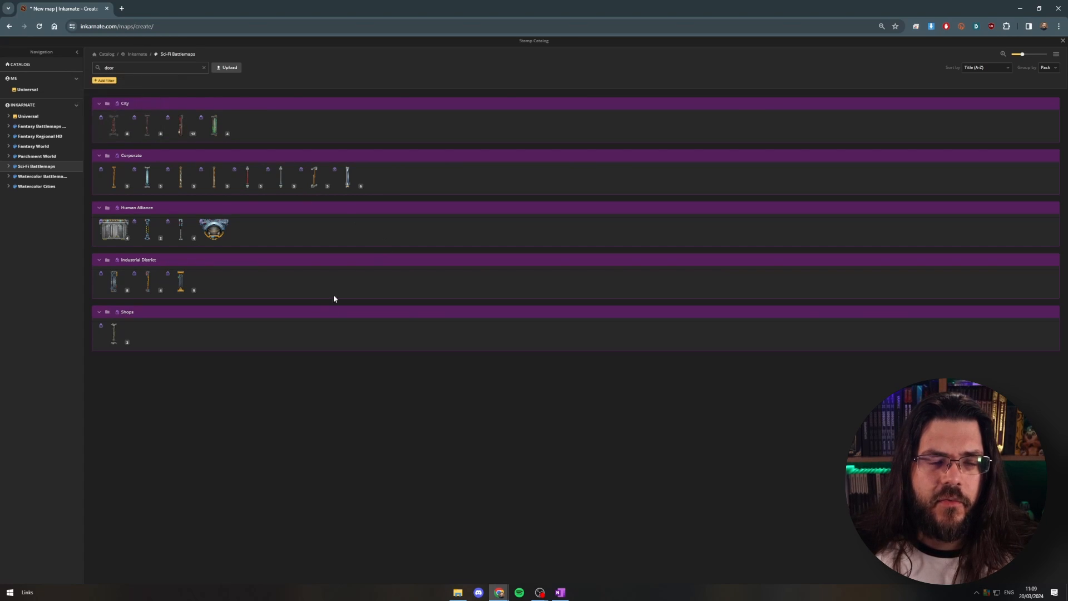
click(148, 228)
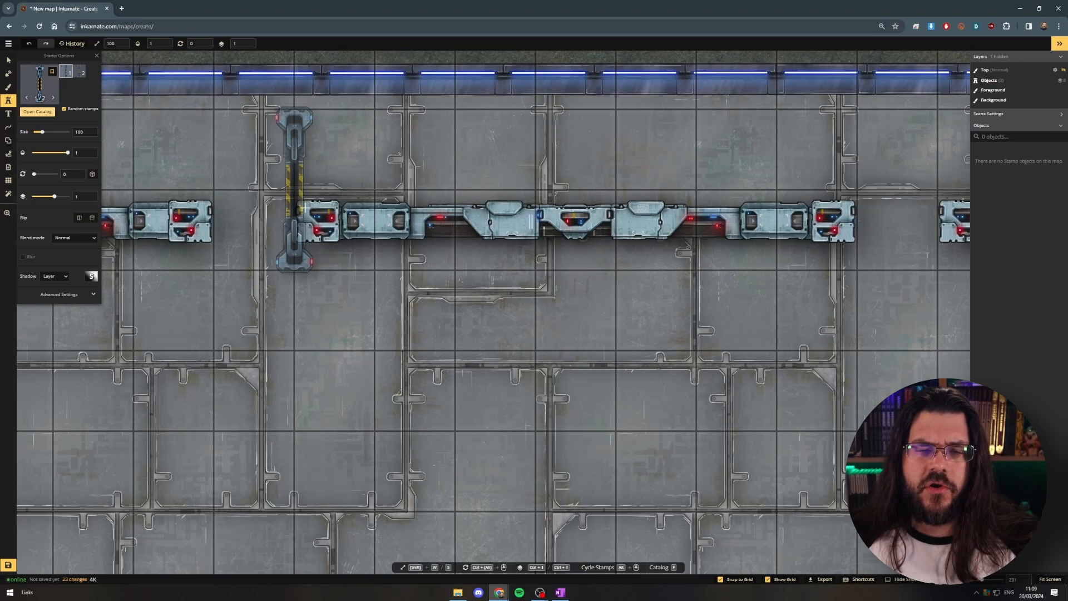
Step: Rotate the door stamp to 270 degrees, choose its second variant and set its size to 50
ctrl+alt+scroll(358, 210, down, 6)
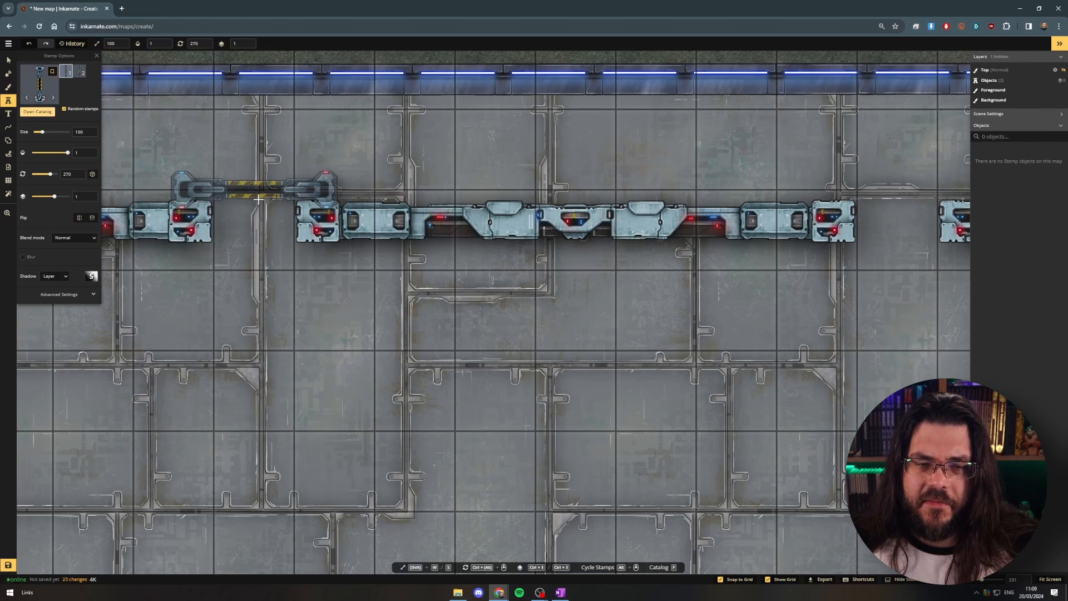
click(80, 72)
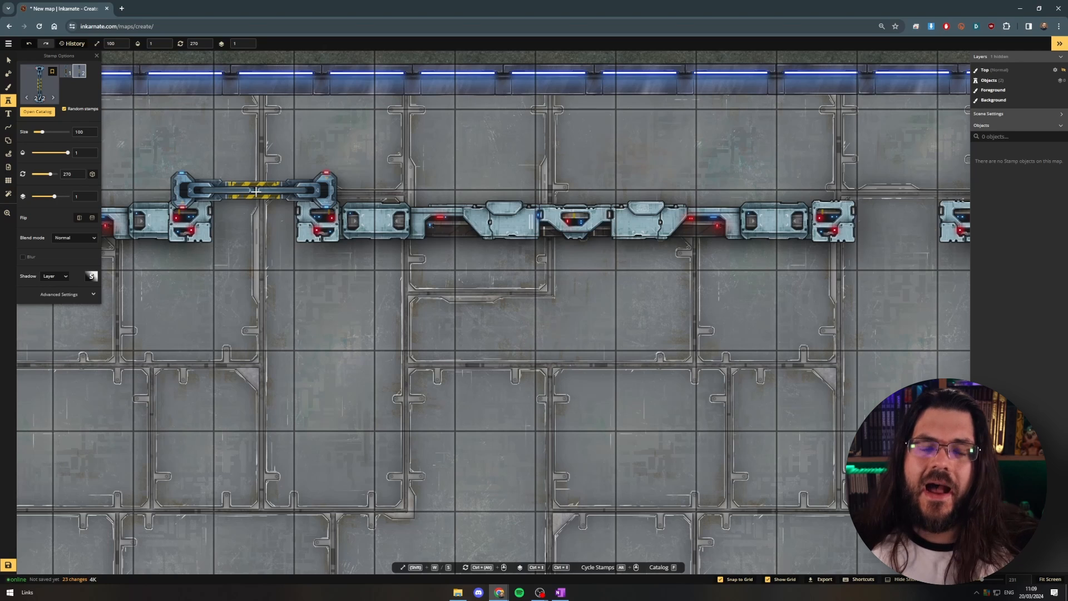
click(84, 132)
text(50)
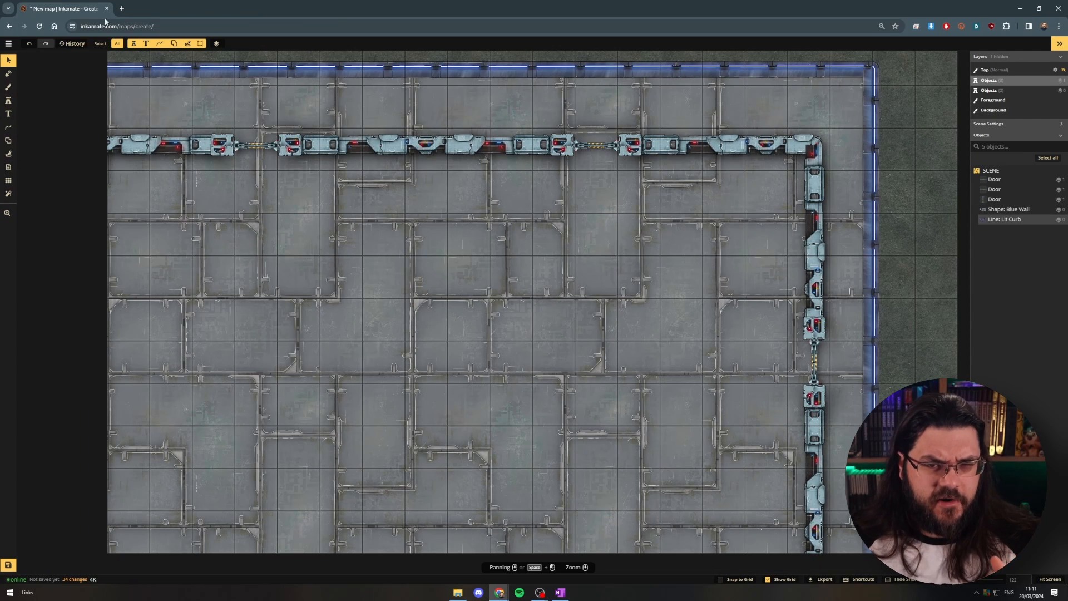
Step: Set up the line Pen with the Simple Blue Wall path from the Human Alliance pack on layer -1
click(7, 118)
click(8, 127)
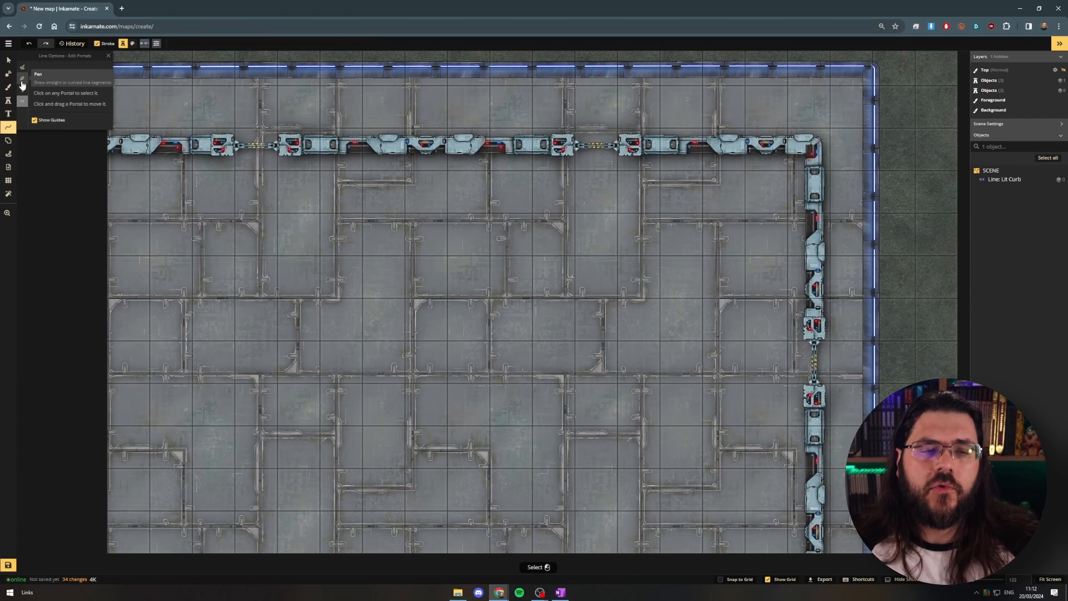
click(22, 78)
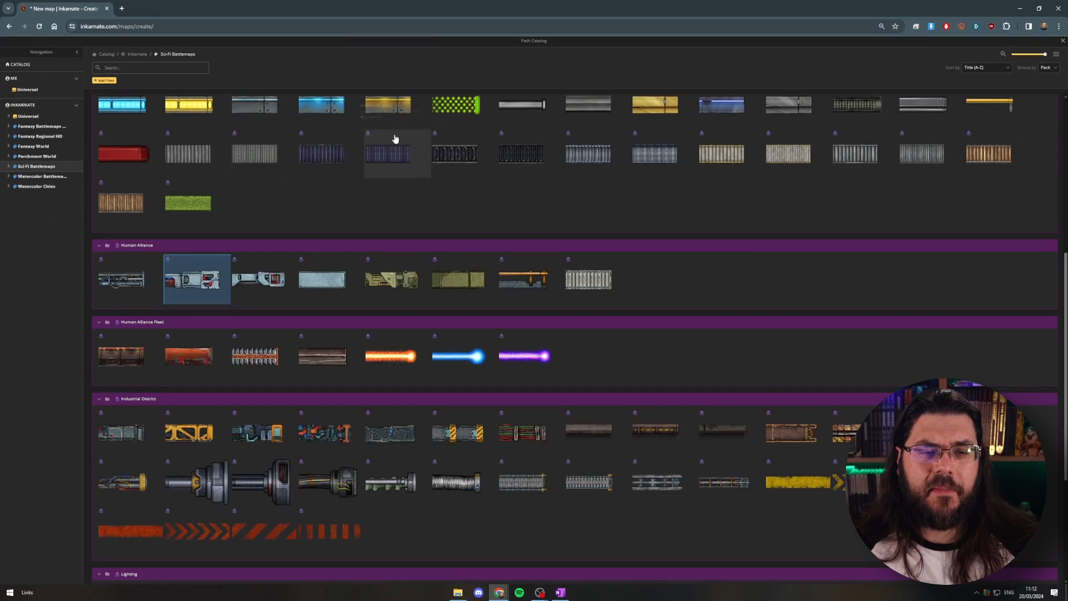
click(69, 92)
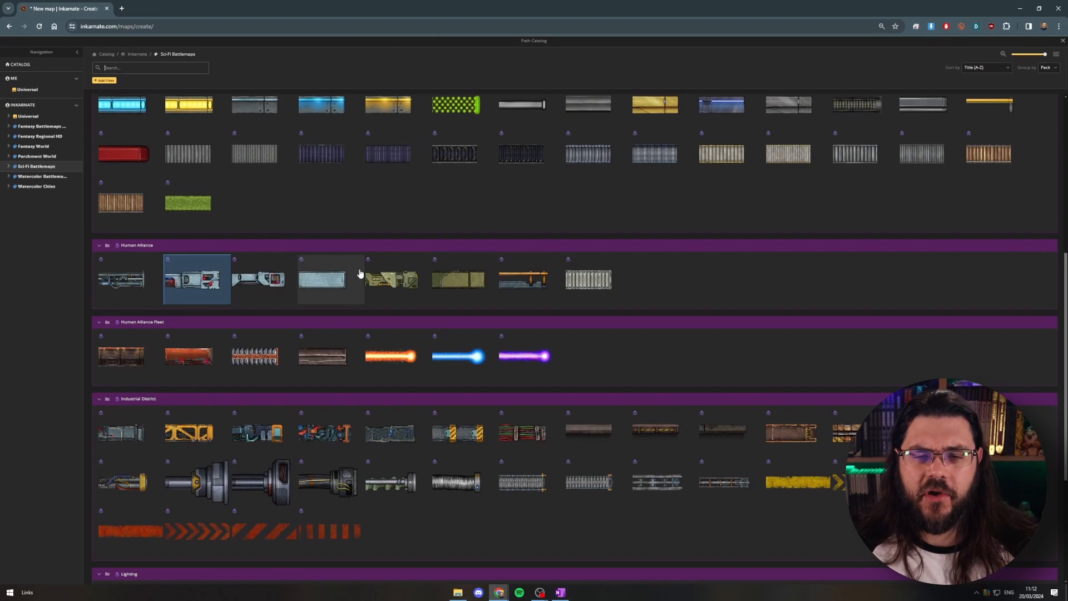
click(319, 281)
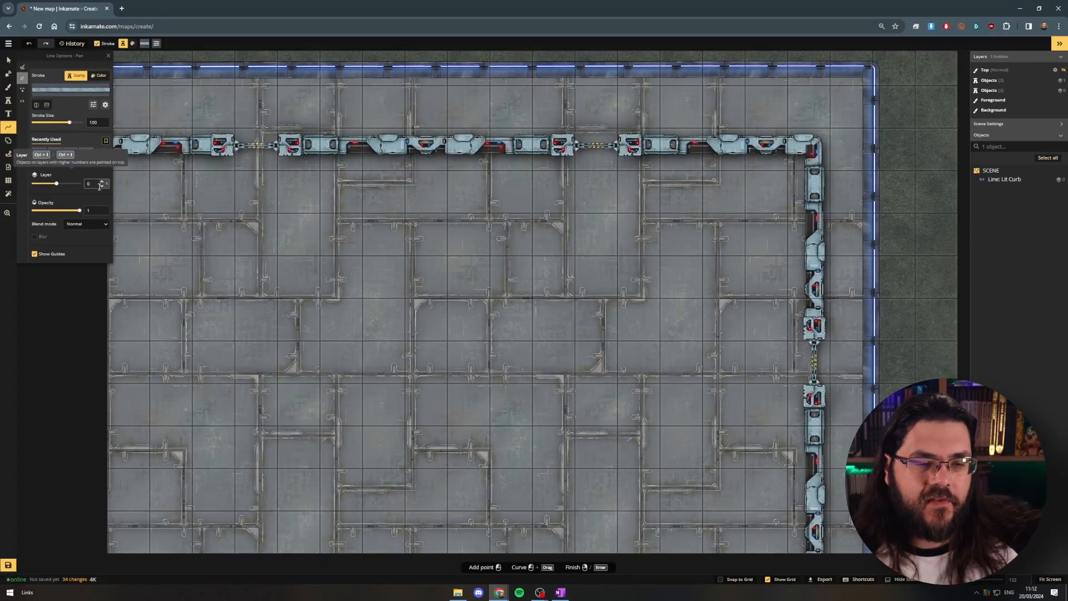
click(102, 187)
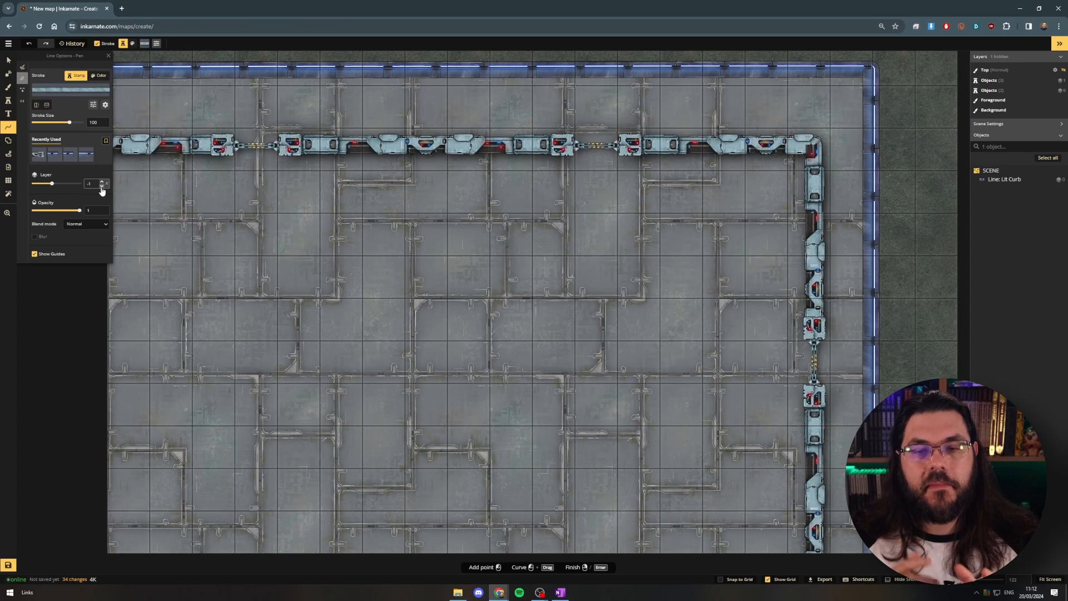
Step: With snap to grid on, draw an L-shaped inner wall from the building's right wall leftward, then down past the map's lower edge
click(722, 580)
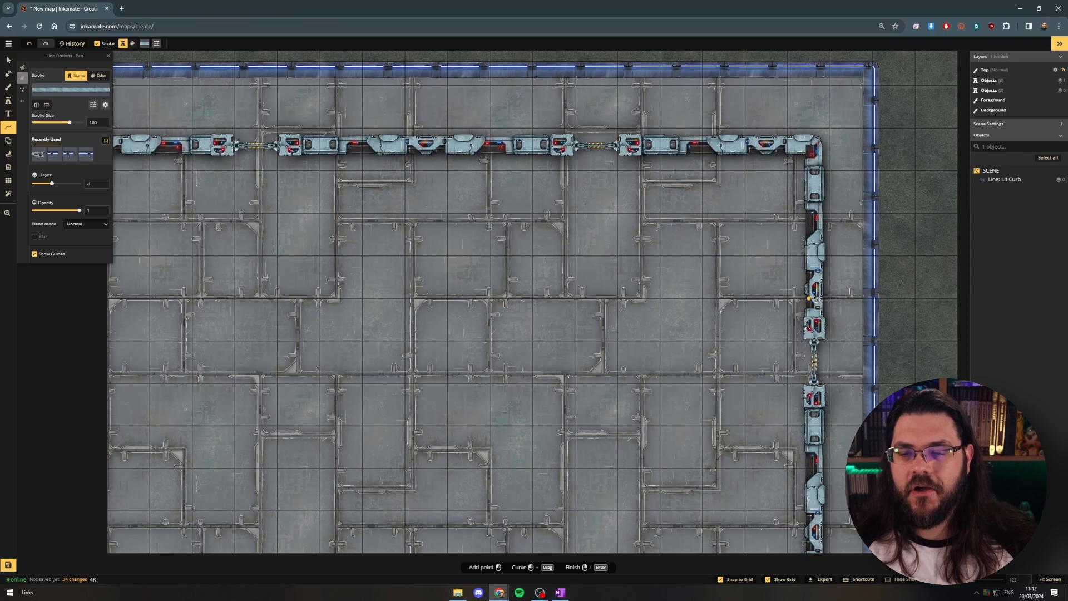
click(816, 299)
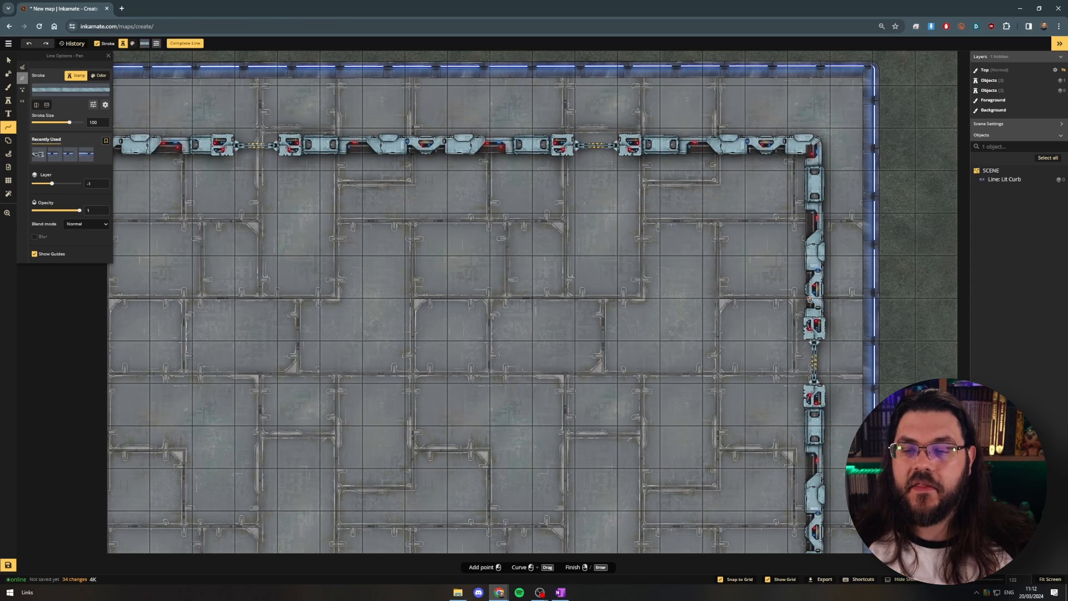
click(575, 301)
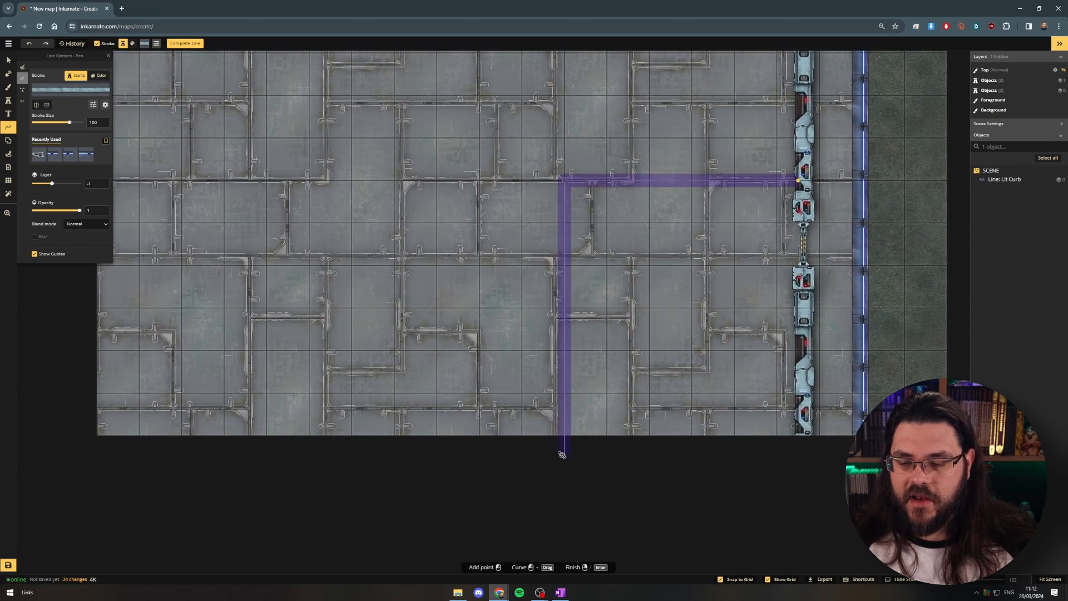
double_click(562, 455)
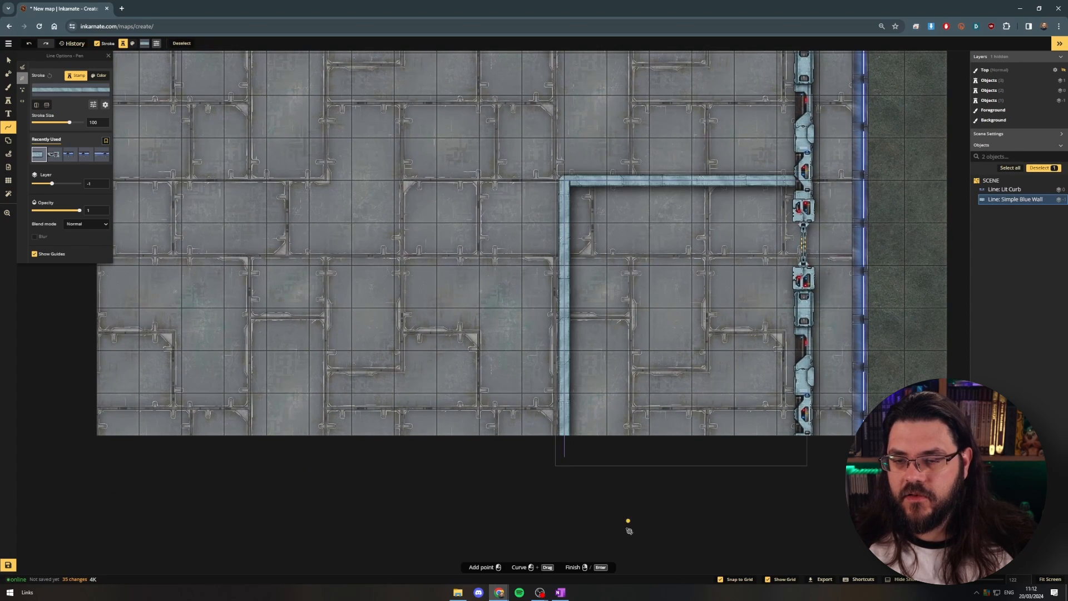
scroll(730, 193, up, 3)
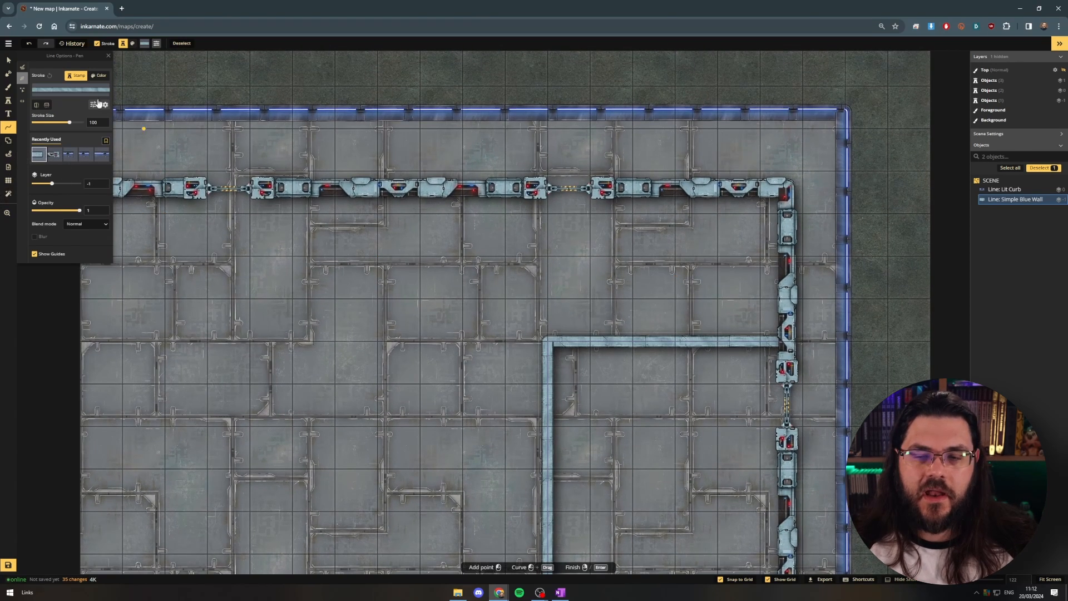
click(9, 61)
click(344, 281)
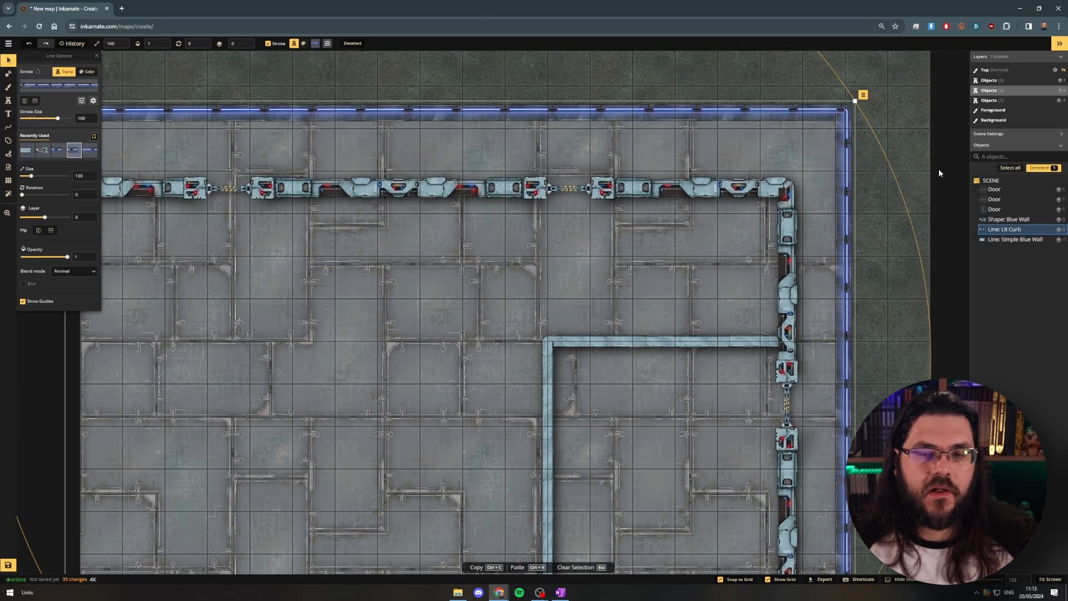
key(Escape)
Step: Draw a straight vertical Simple Blue Wall on layer 2 from the building's upper wall down past the map's lower edge
click(8, 127)
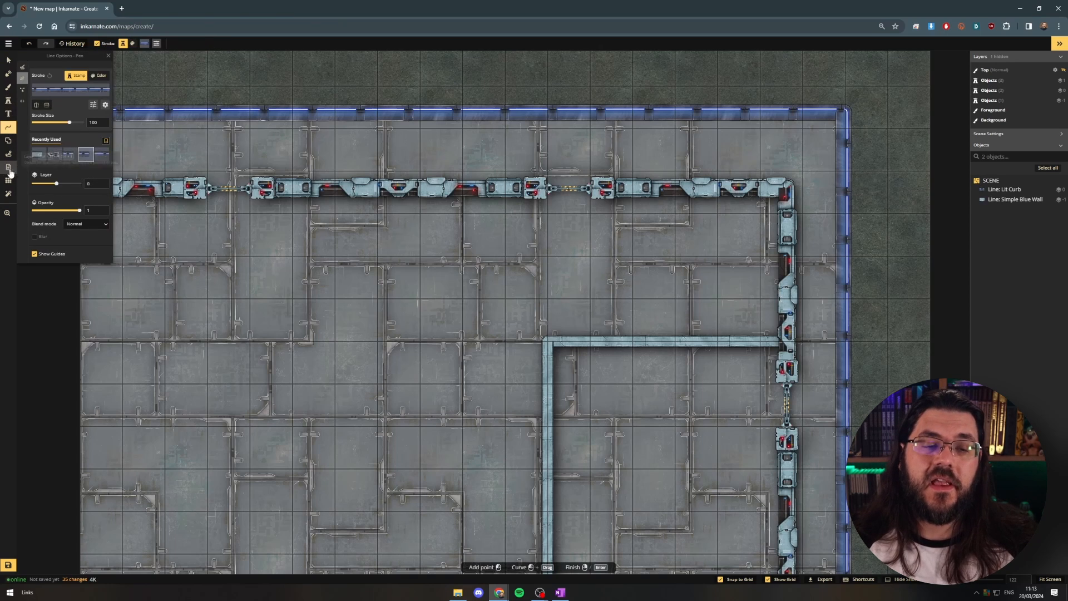
click(37, 154)
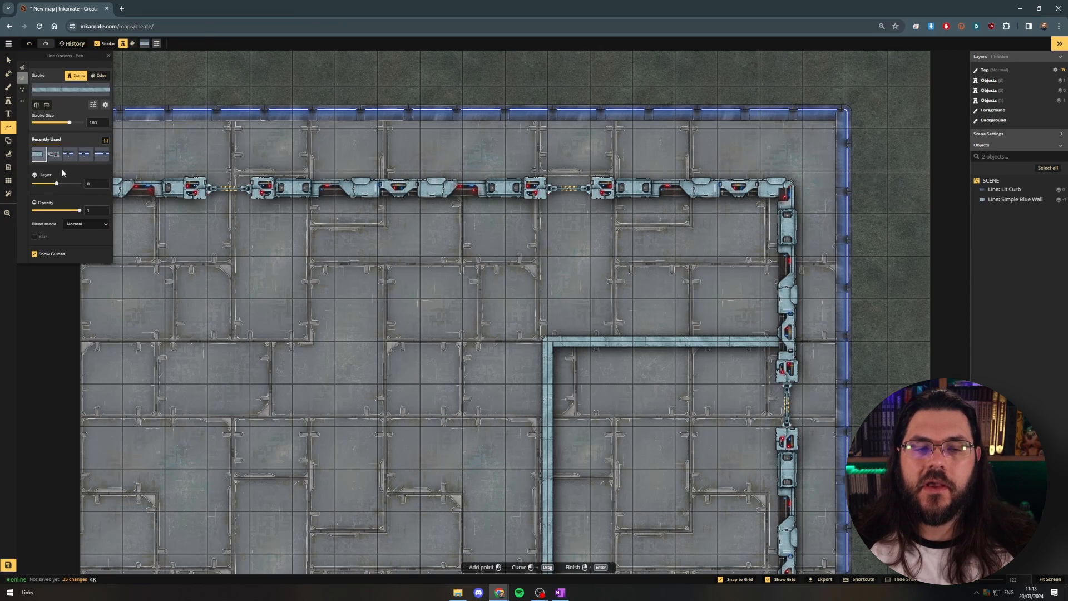
click(102, 182)
click(102, 181)
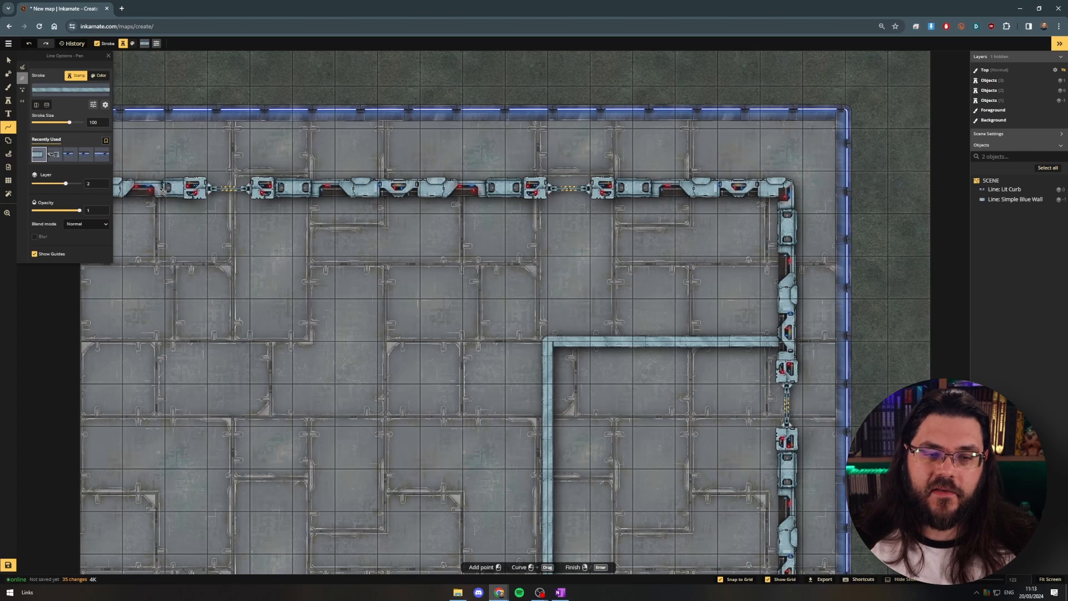
drag(457, 270, 531, 175)
click(454, 101)
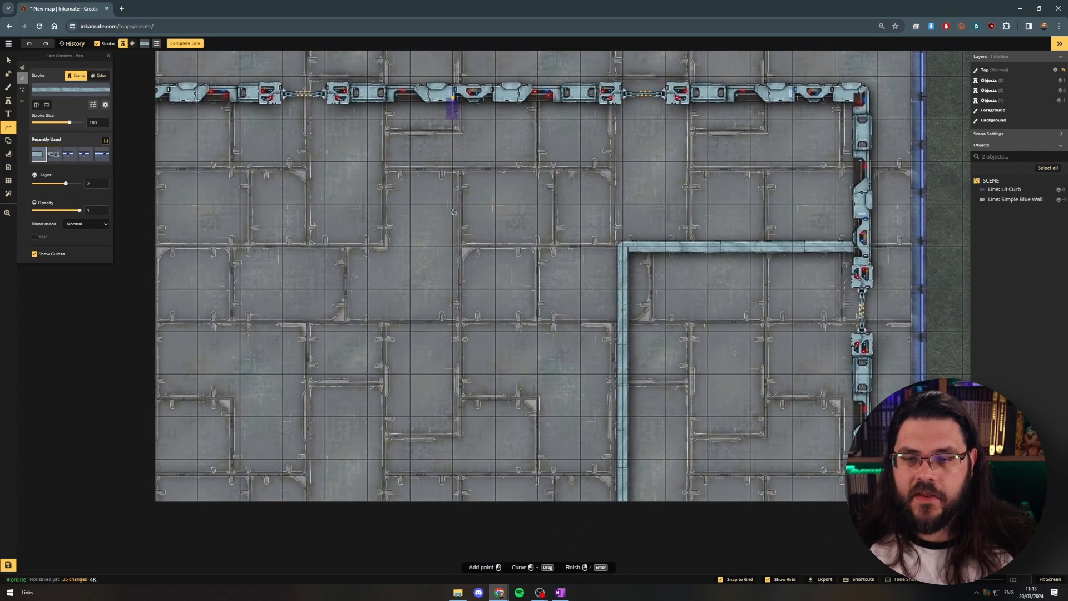
click(460, 507)
right_click(460, 508)
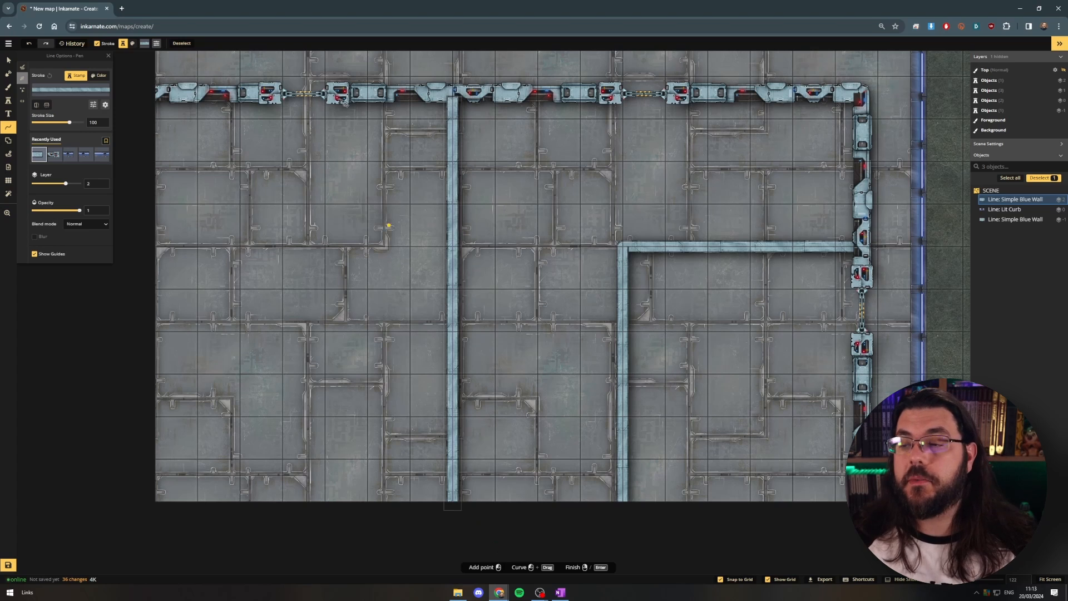
Step: Move the new vertical inner wall to layer -1 so it sits beneath the outer Blue Wall
click(102, 187)
click(102, 187)
click(101, 189)
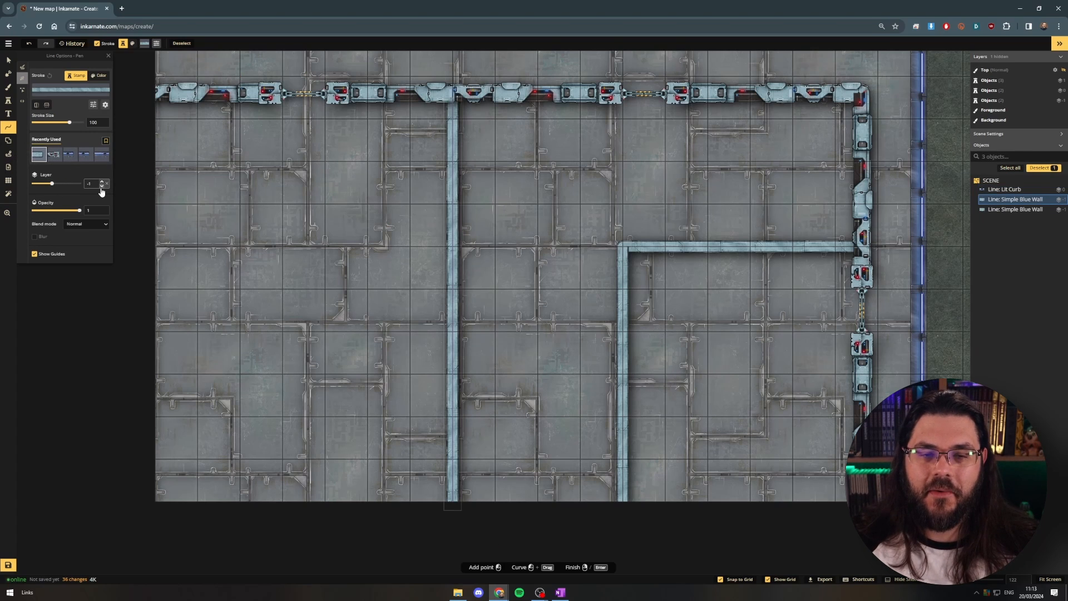
drag(727, 162, 650, 197)
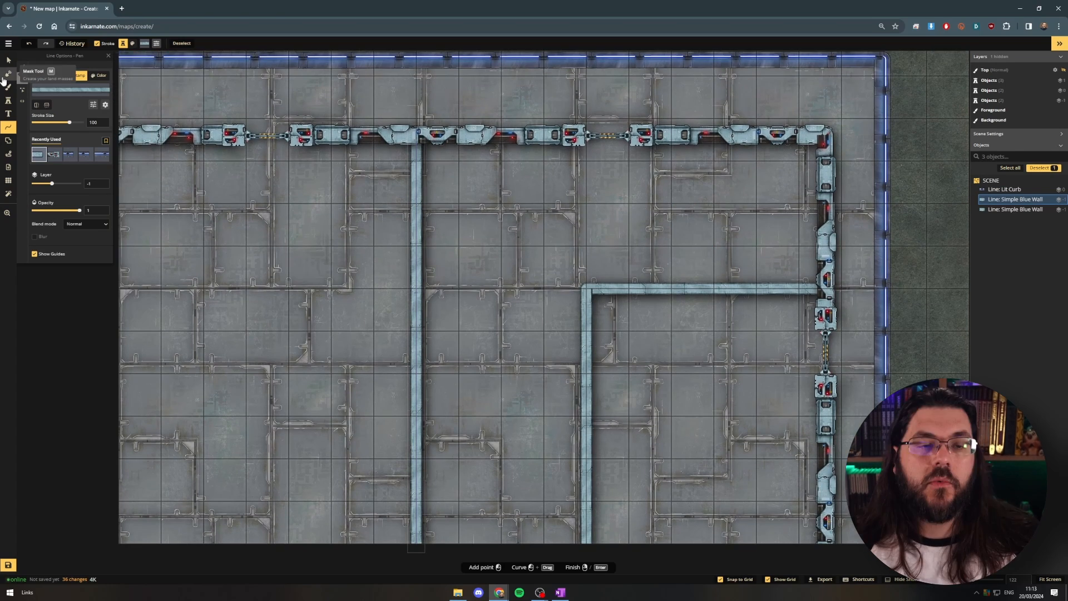
Step: Set the foreground brush to rectangle mode with the Light Lab Tiles texture from the Industrial District pack
click(5, 88)
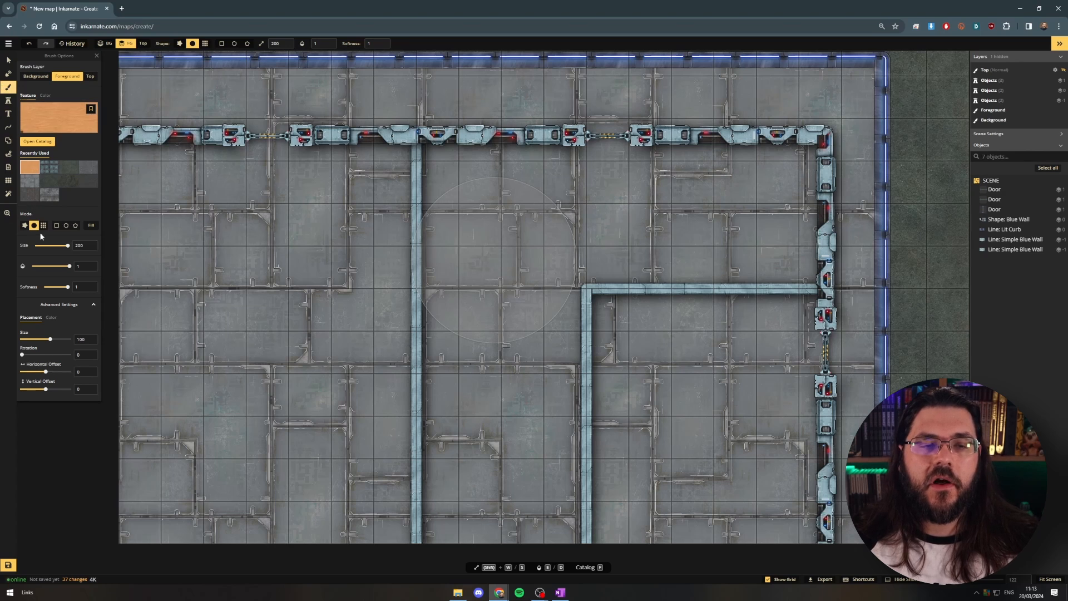
click(57, 226)
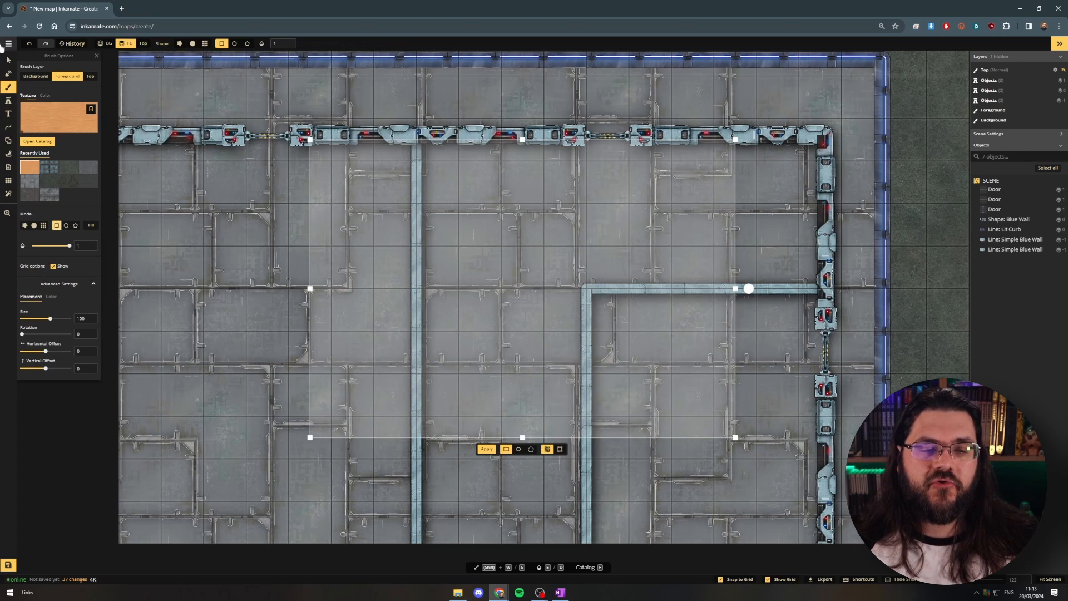
click(37, 142)
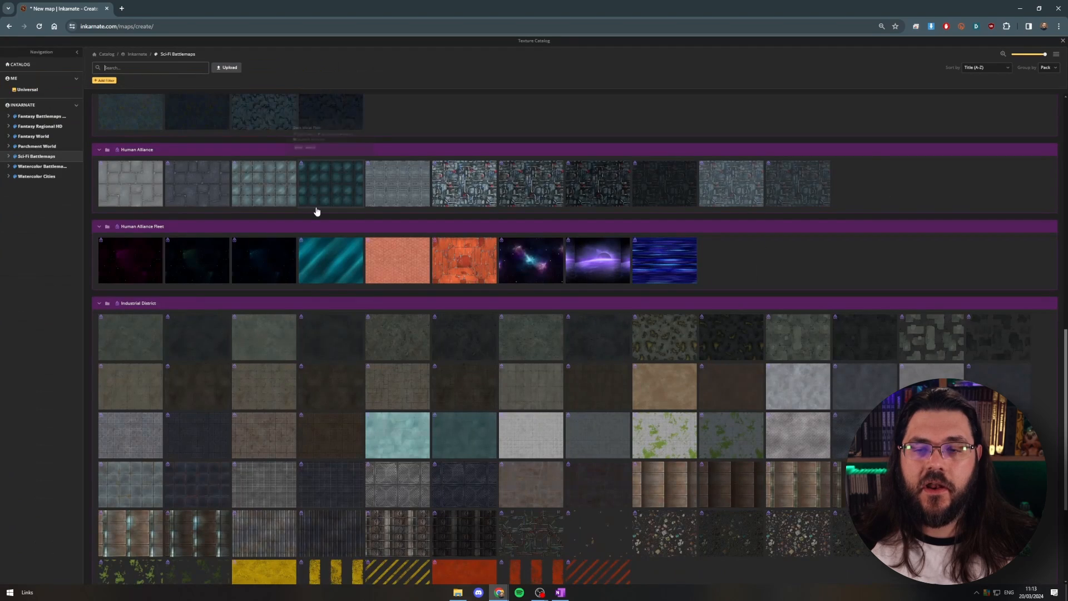
scroll(419, 414, down, 3)
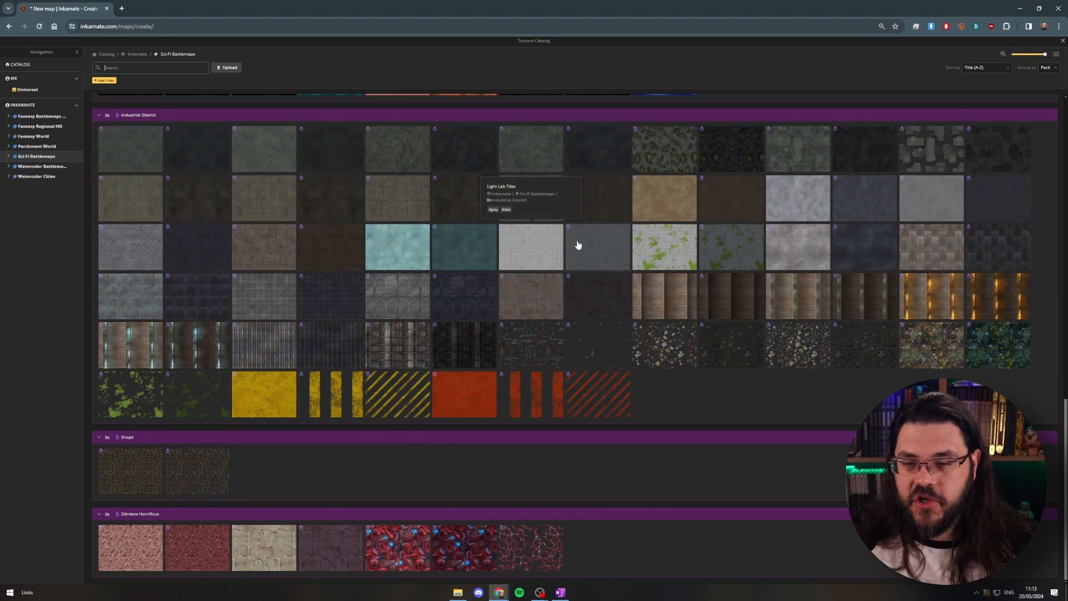
click(532, 239)
Step: Fill the room enclosed by the L-shaped inner wall with the tile texture, then turn off snap to grid
mouse_move(419, 121)
mouse_down()
mouse_move(670, 419)
mouse_move(745, 472)
mouse_move(748, 499)
mouse_move(763, 504)
mouse_move(740, 522)
mouse_move(737, 500)
mouse_up()
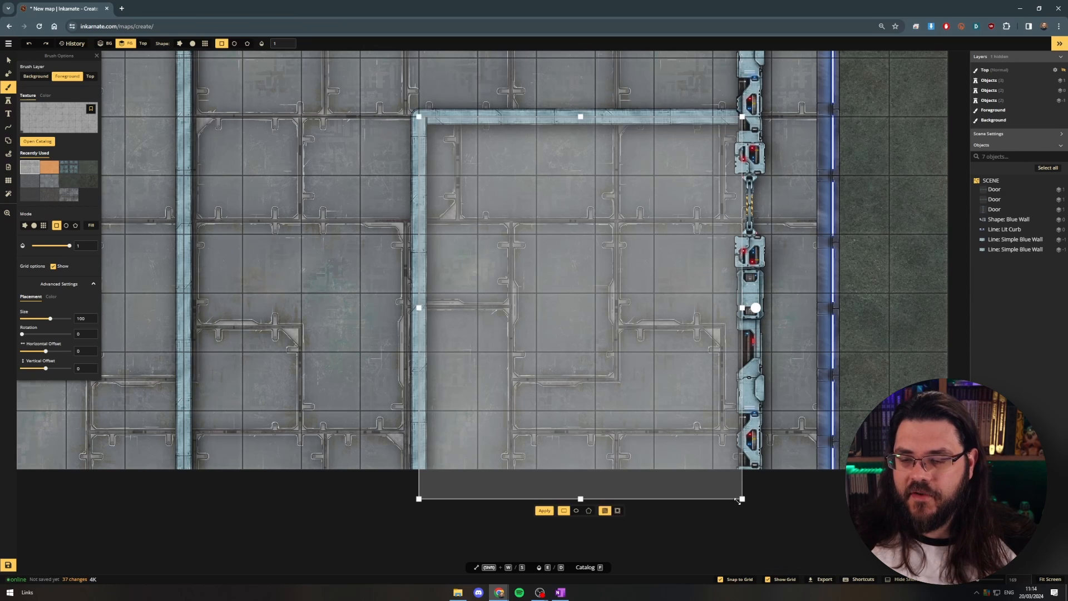
click(544, 511)
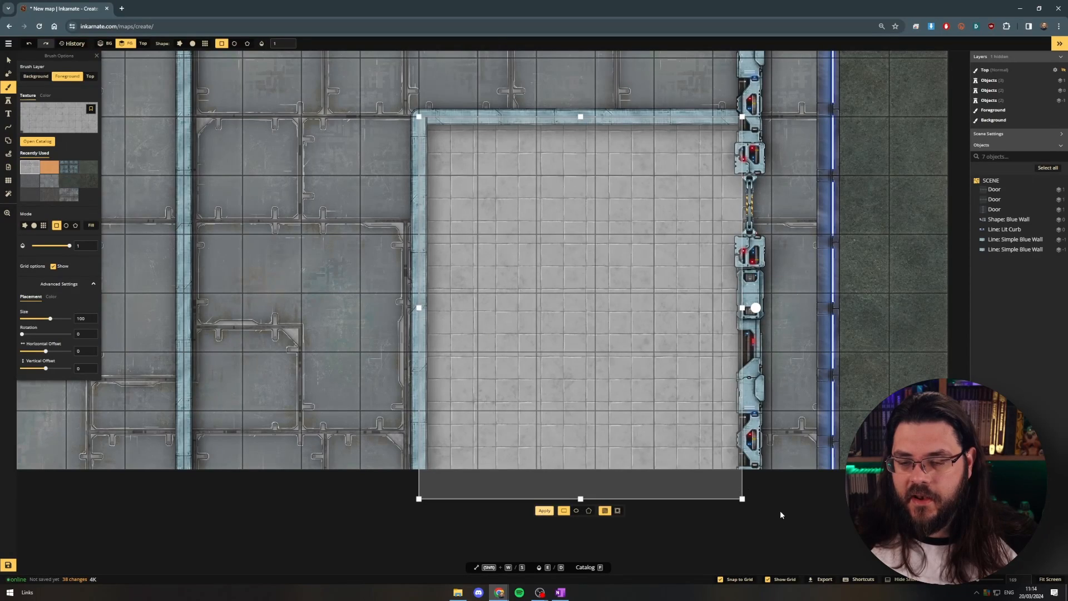
click(721, 579)
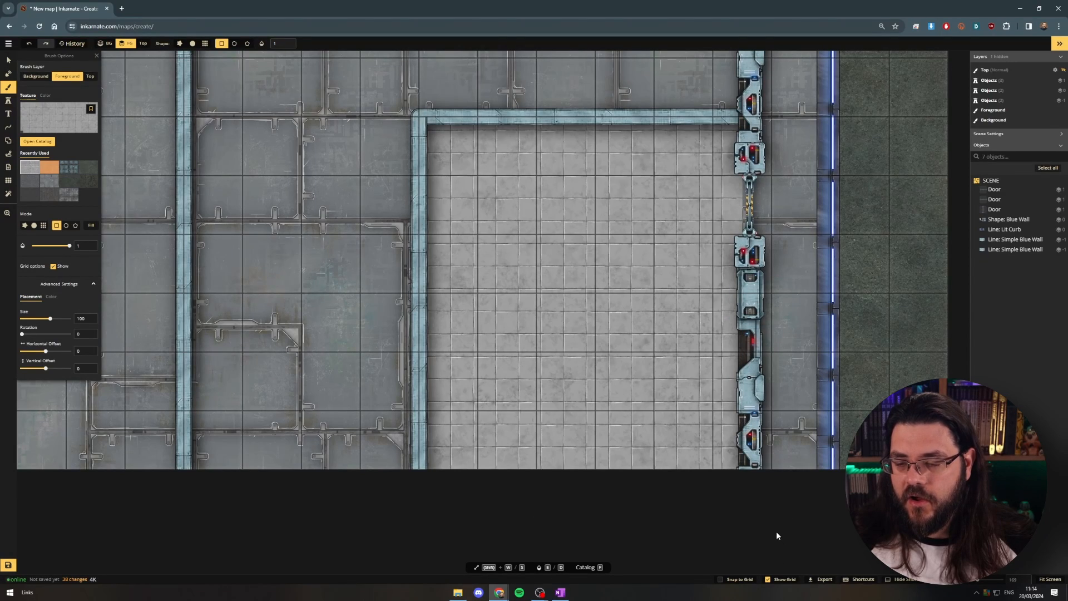
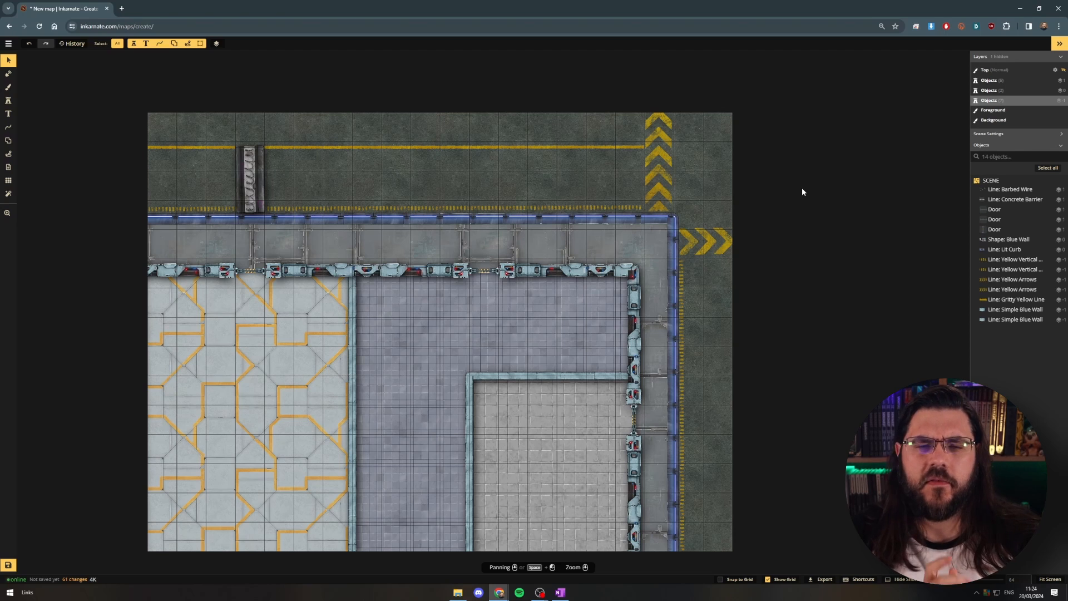
Step: Examine the concrete barrier with barbed wire across the road and the lit curb beside it up close
click(605, 214)
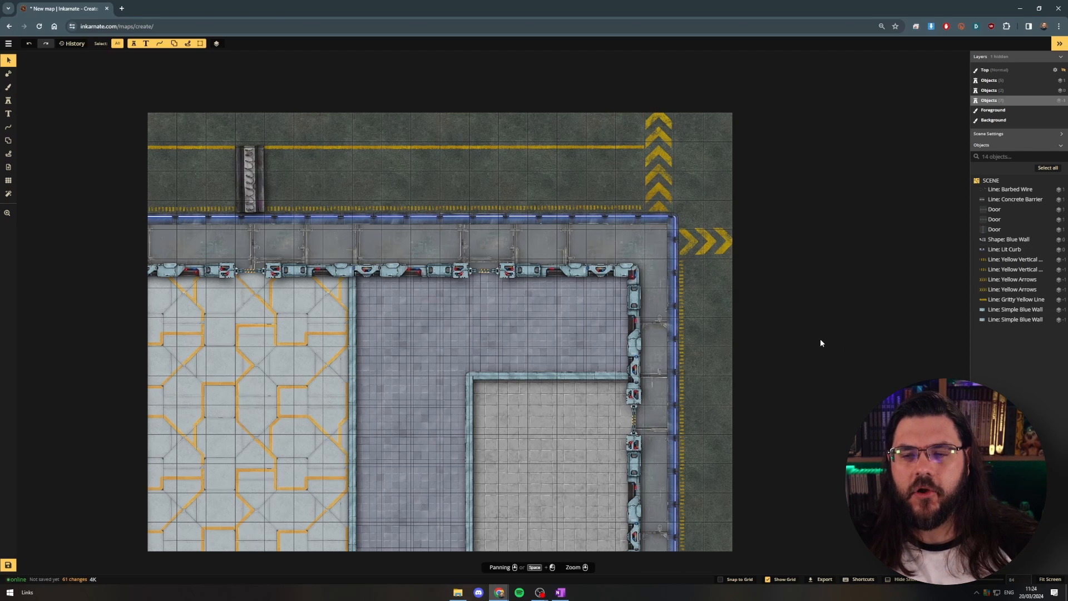
click(254, 153)
scroll(254, 154, up, 1)
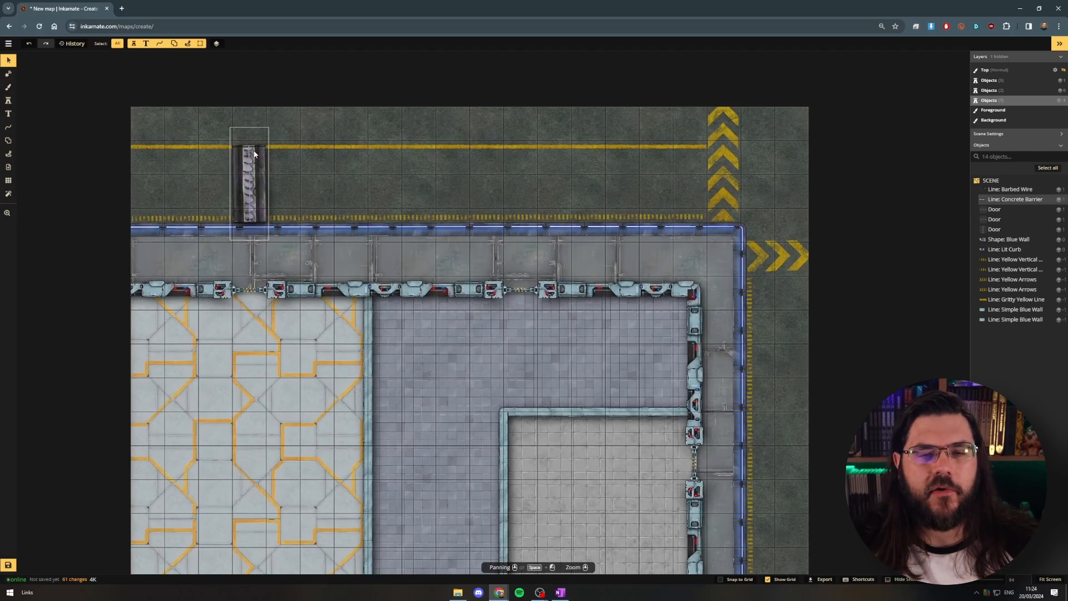
scroll(254, 153, up, 5)
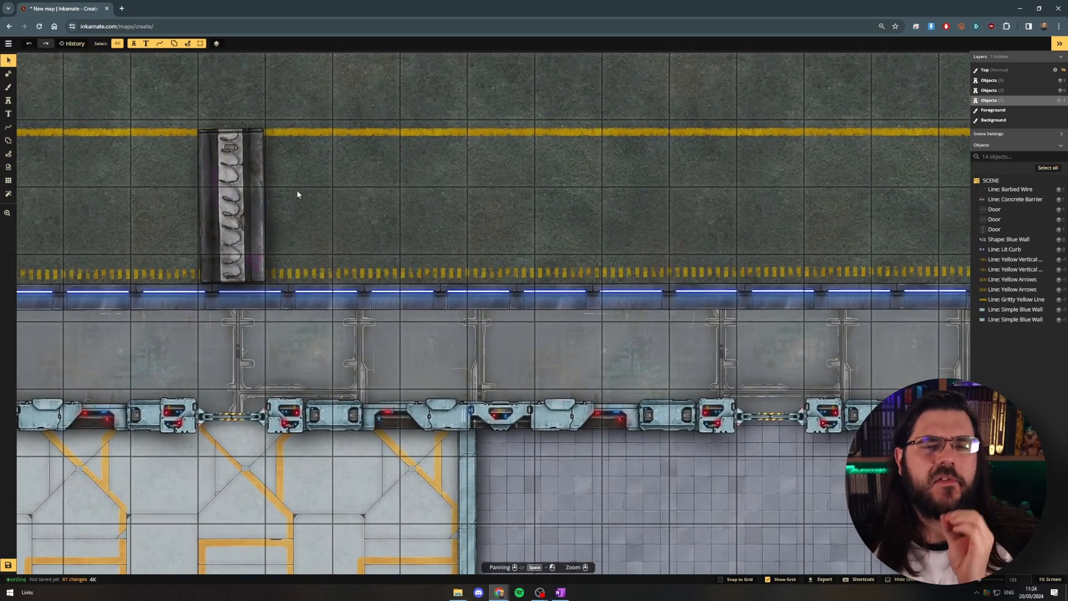
scroll(298, 195, up, 2)
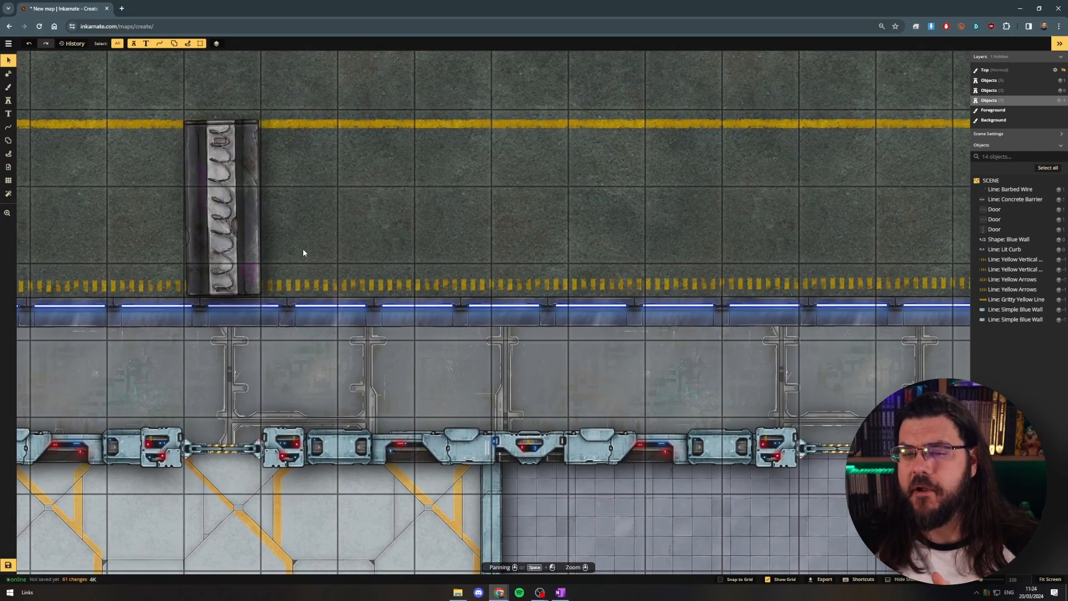
click(275, 321)
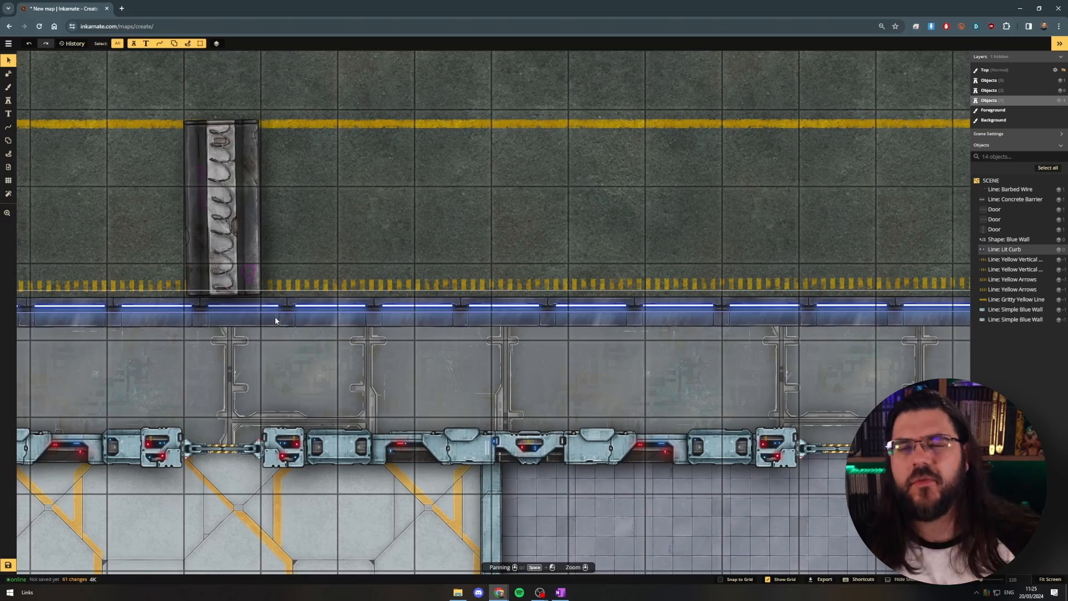
scroll(490, 245, down, 6)
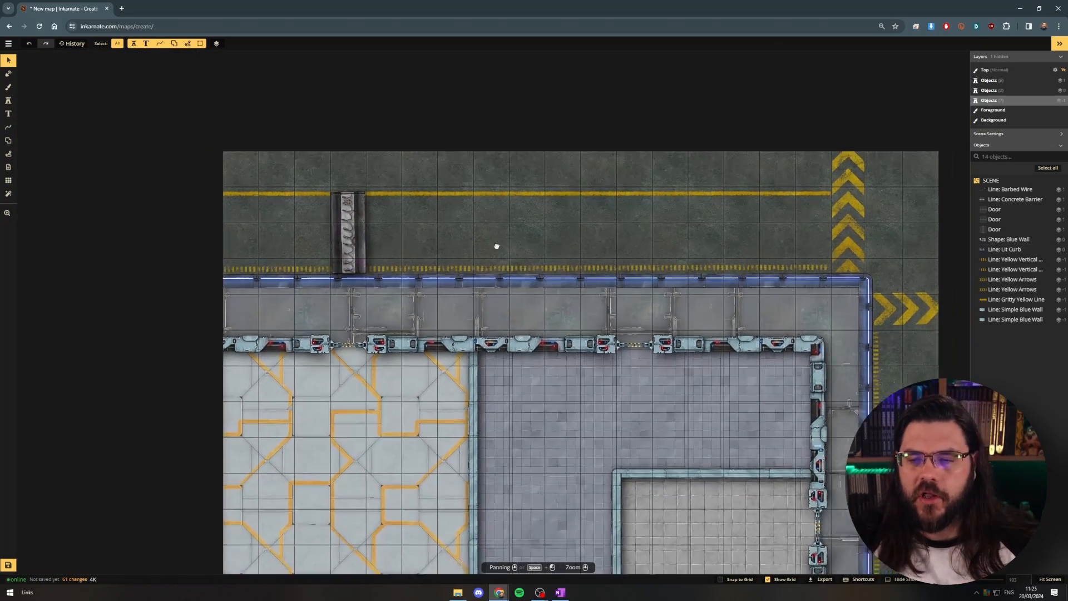
Step: Search the Sci-Fi Battlemaps stamp catalog for "car" and choose the yellow taxi stamp from the Corporate pack
drag(497, 245, 363, 153)
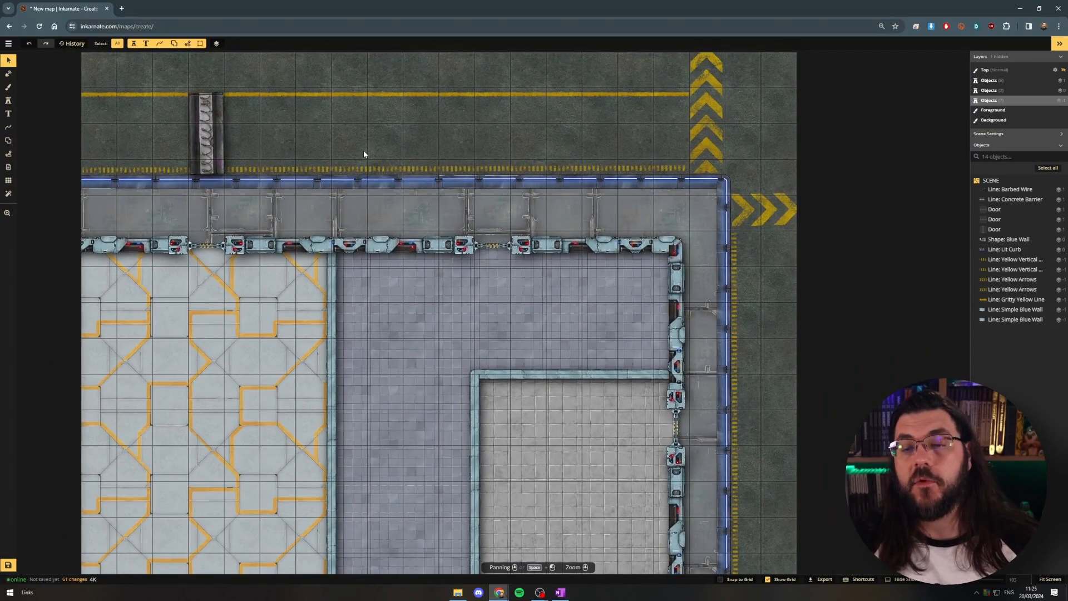
click(7, 101)
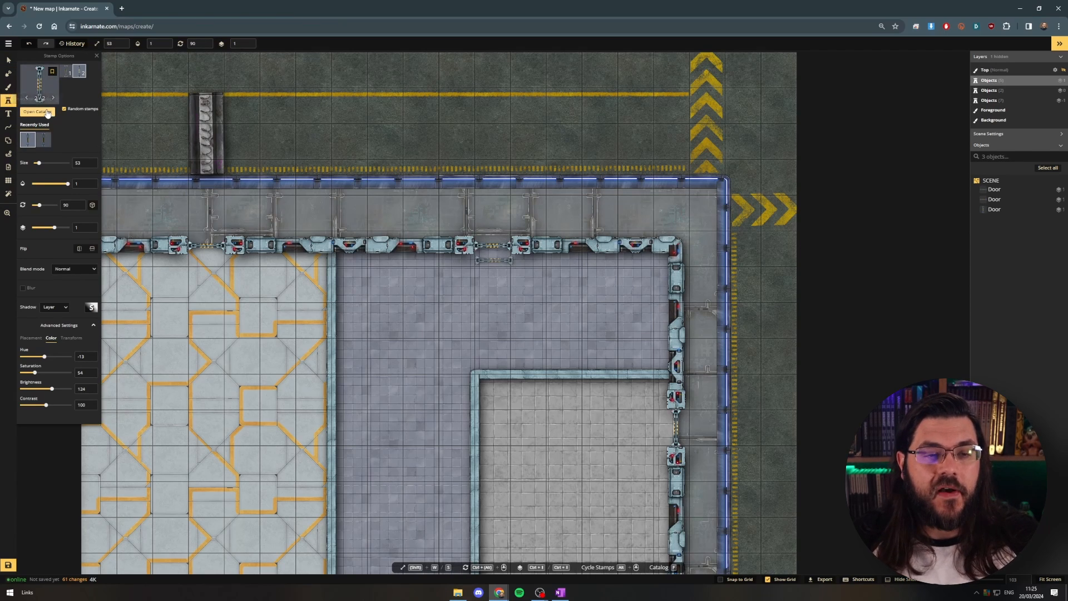
click(48, 113)
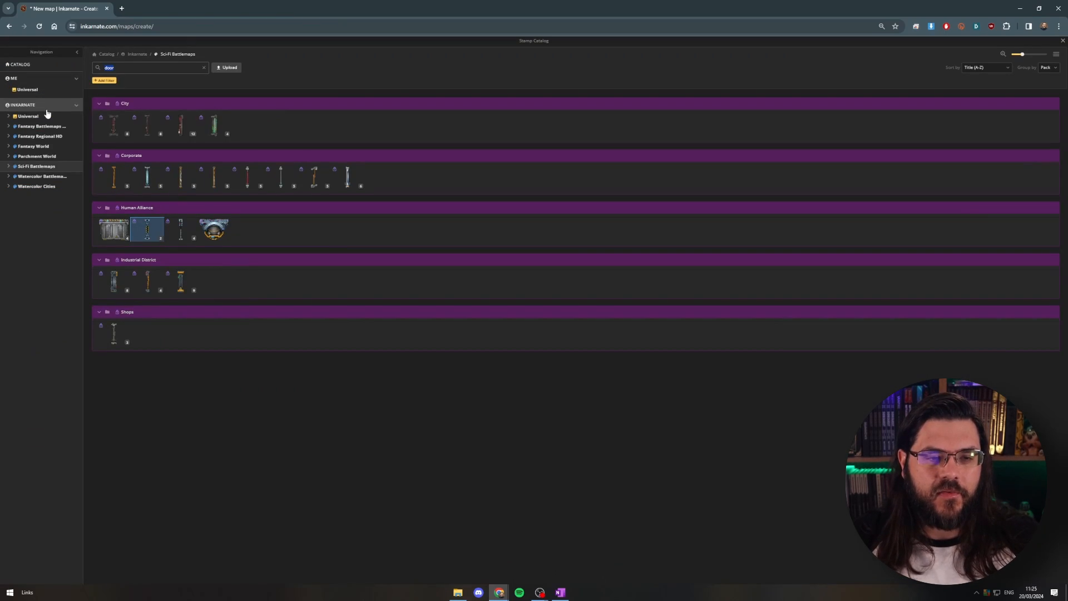
click(206, 69)
scroll(352, 289, down, 10)
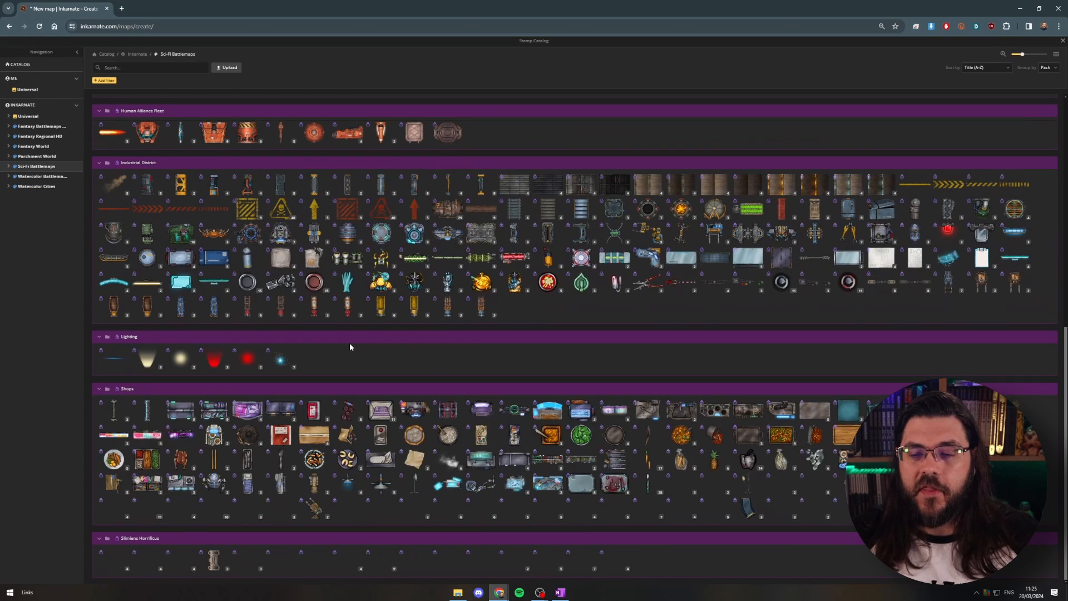
scroll(349, 343, up, 8)
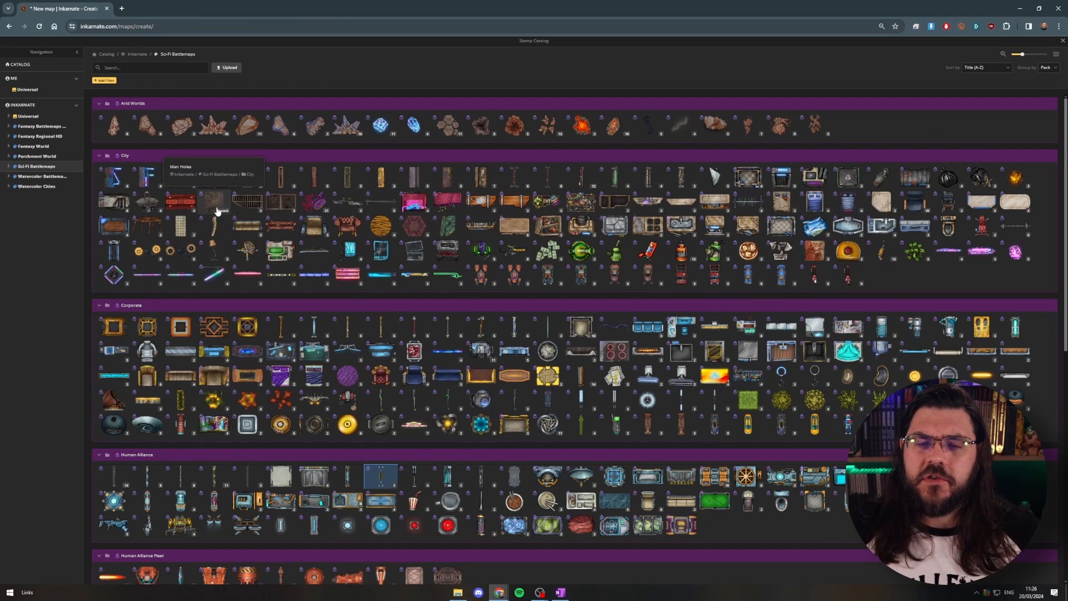
click(110, 65)
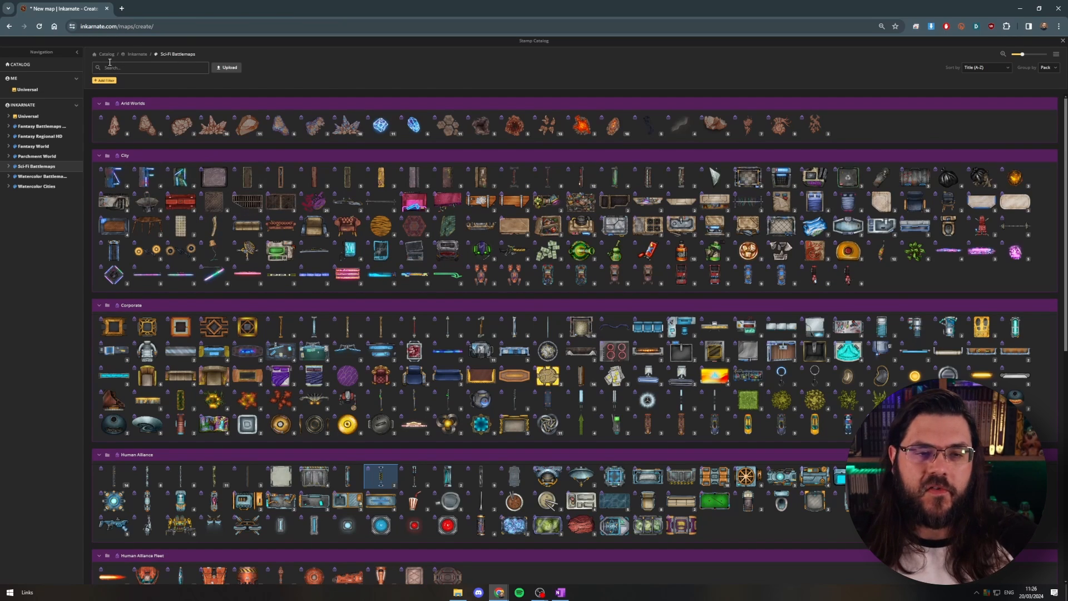
text(car)
key(Return)
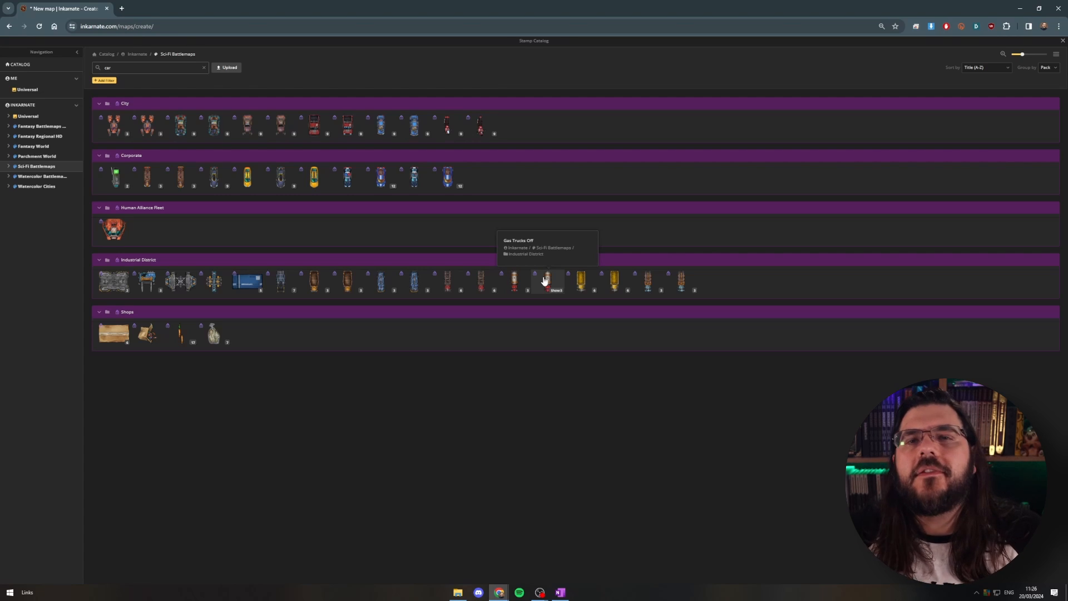
click(316, 176)
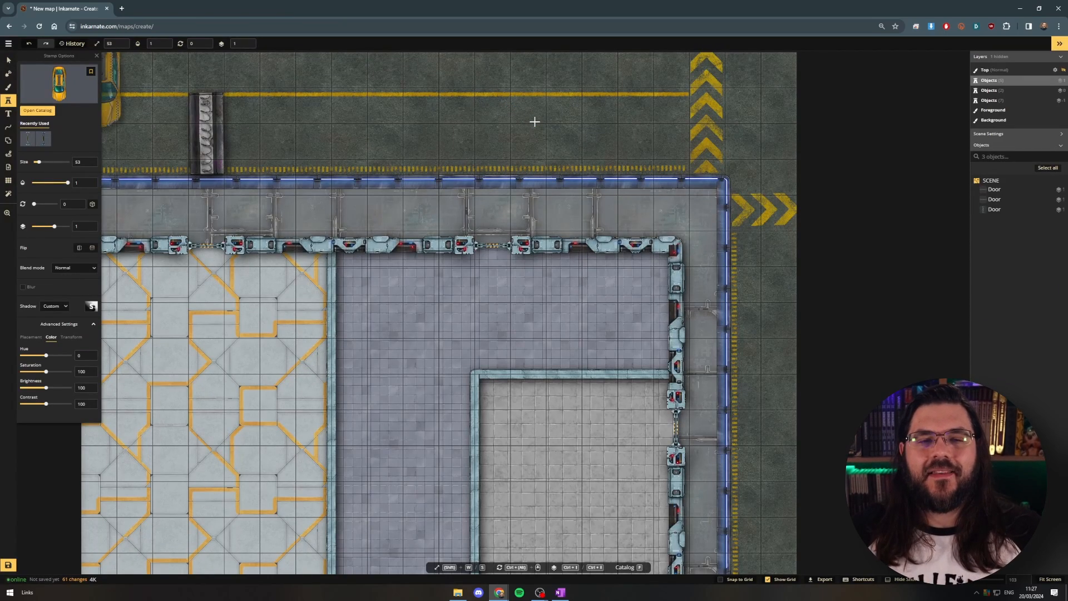
Step: Rotate the taxi stamp to 270 degrees and enlarge it to size 76 to suit the road lane
scroll(545, 125, up, 2)
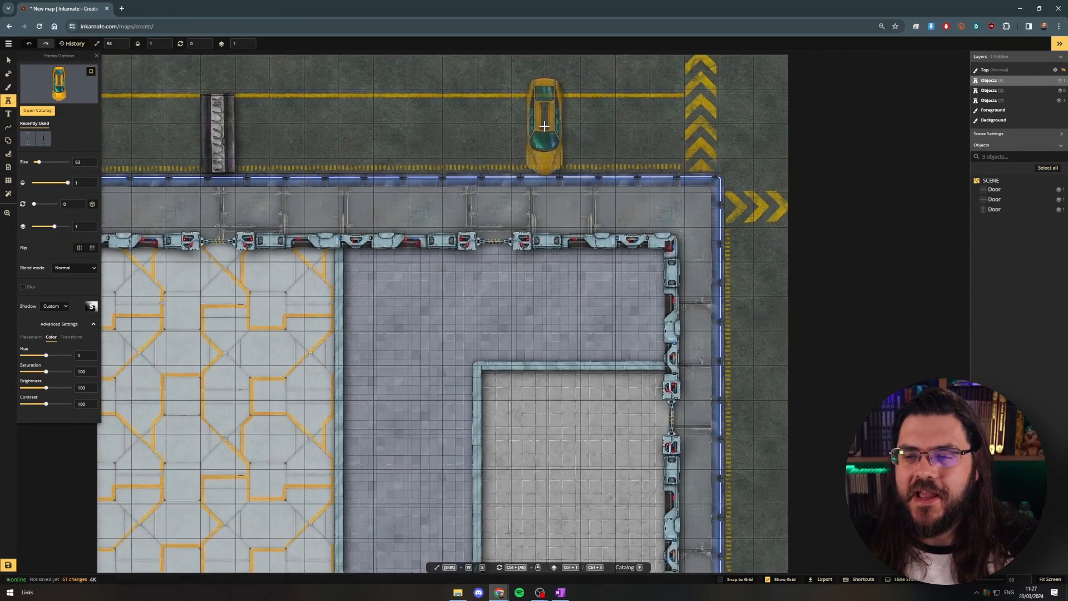
scroll(545, 125, down, 6)
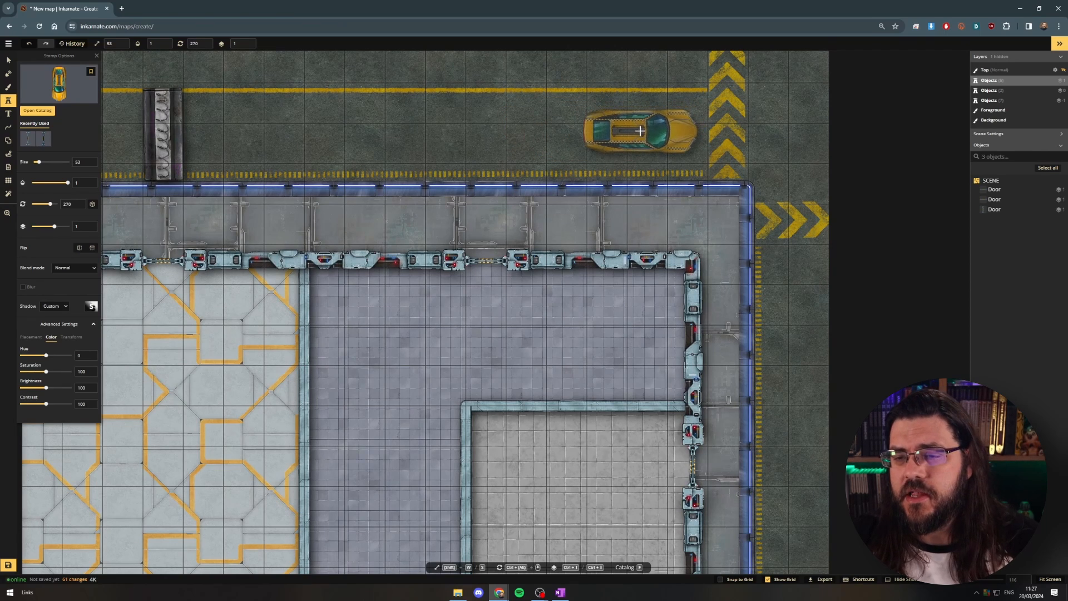
key(w)
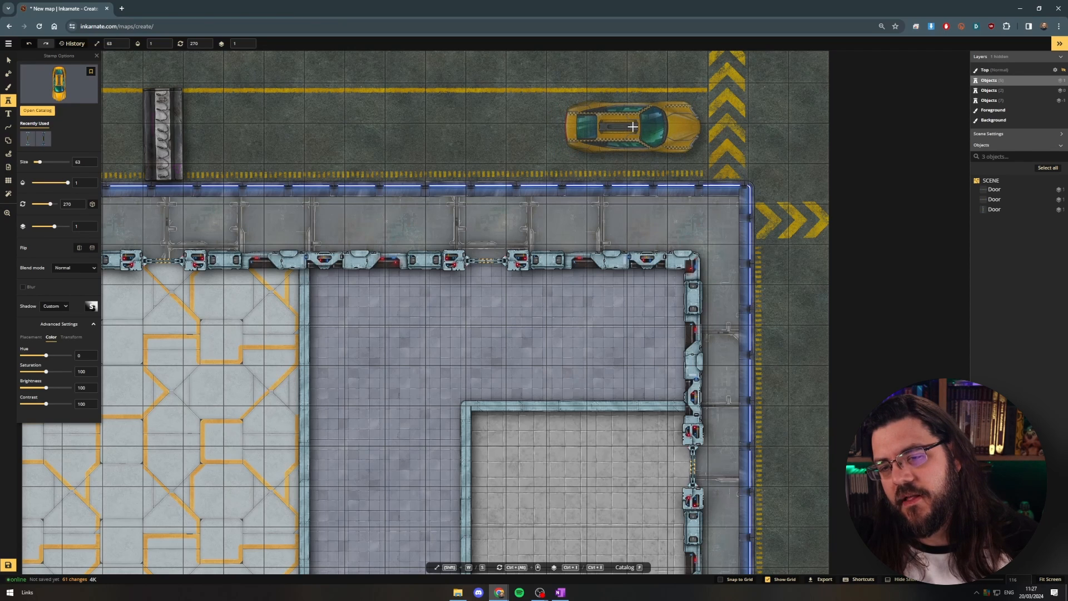
key(w)
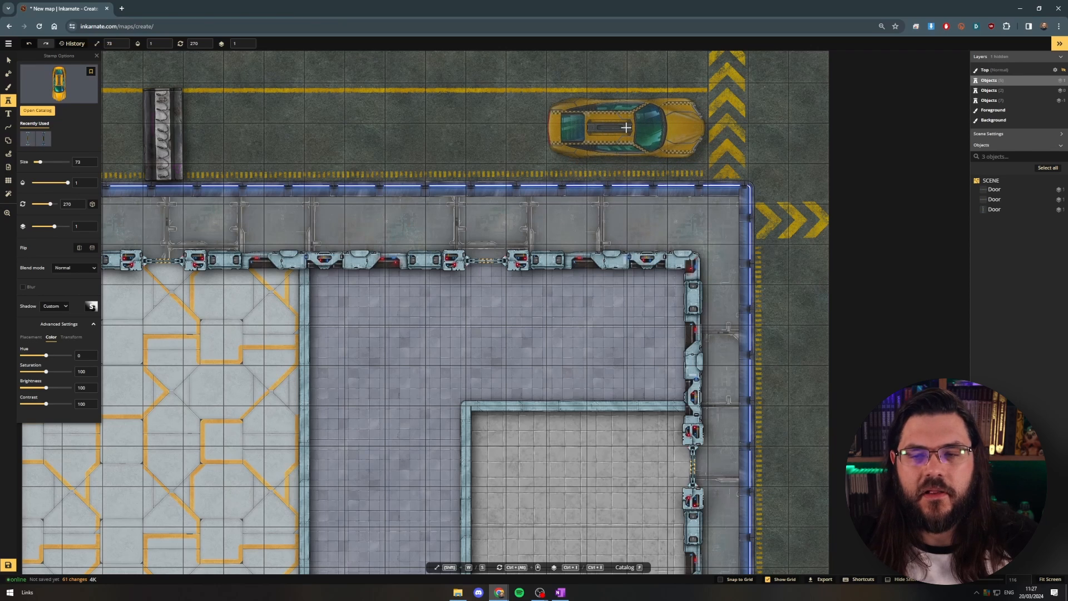
double_click(81, 160)
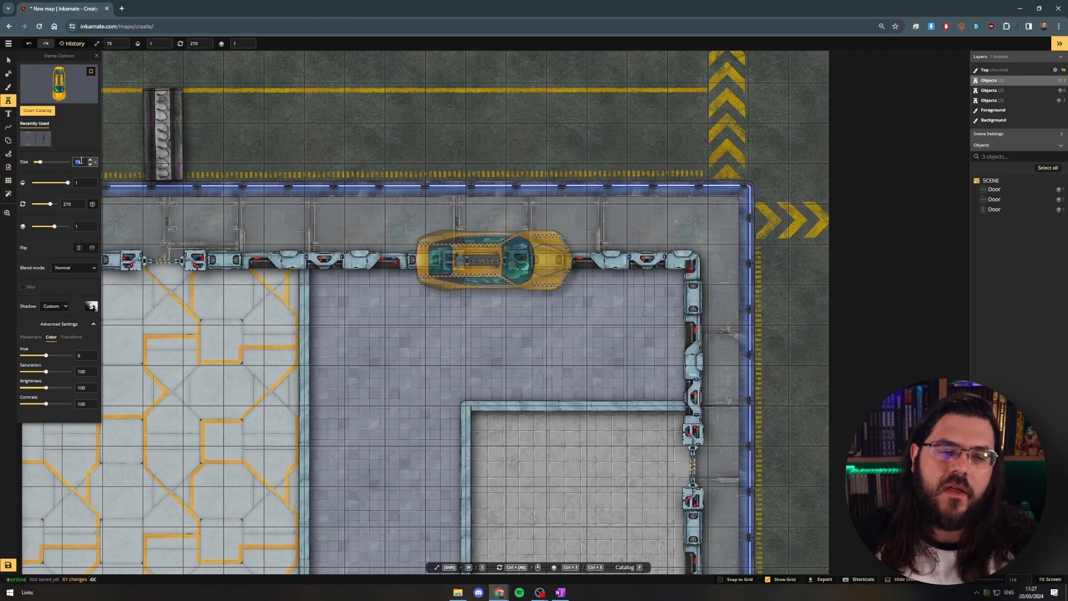
text(75)
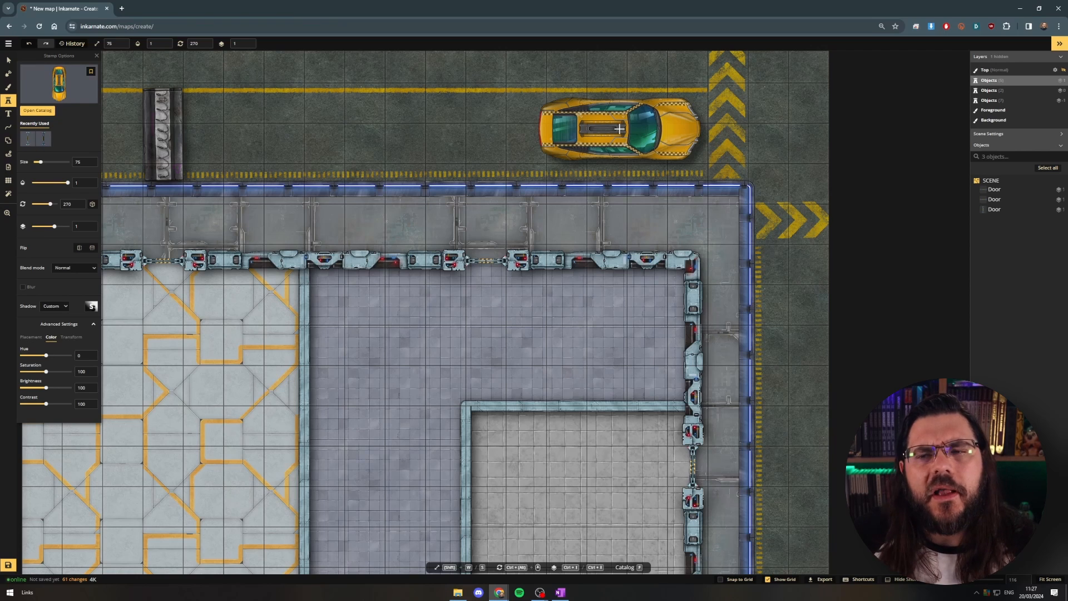
Step: Try the taxi stamp at 180 and 135 degrees around the road corner, then return its rotation to 270
drag(502, 130, 619, 196)
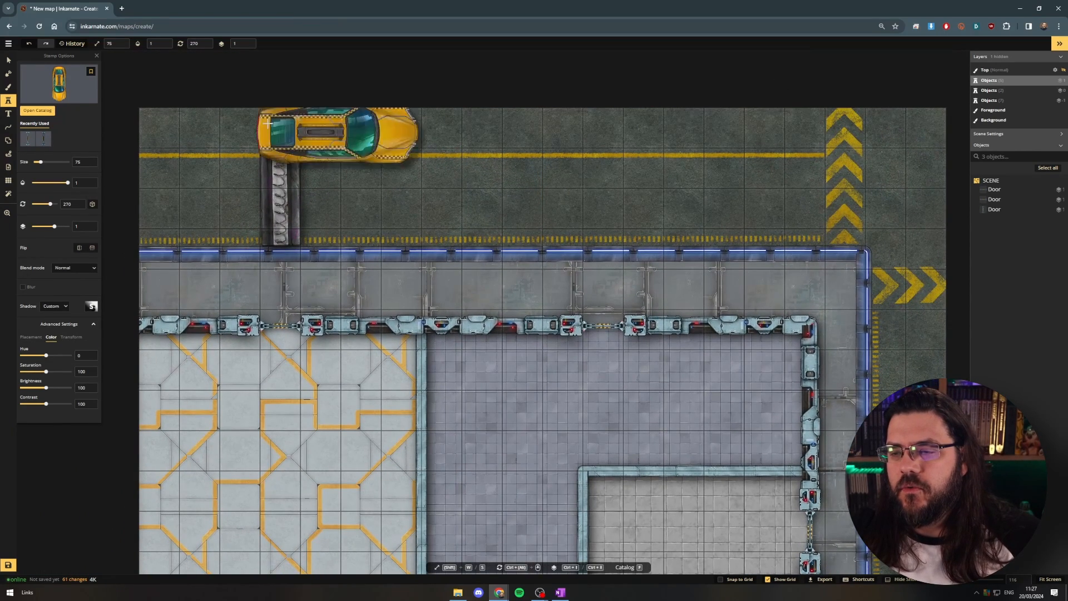
drag(725, 179, 504, 140)
scroll(763, 307, down, 2)
scroll(725, 314, up, 2)
scroll(723, 313, down, 3)
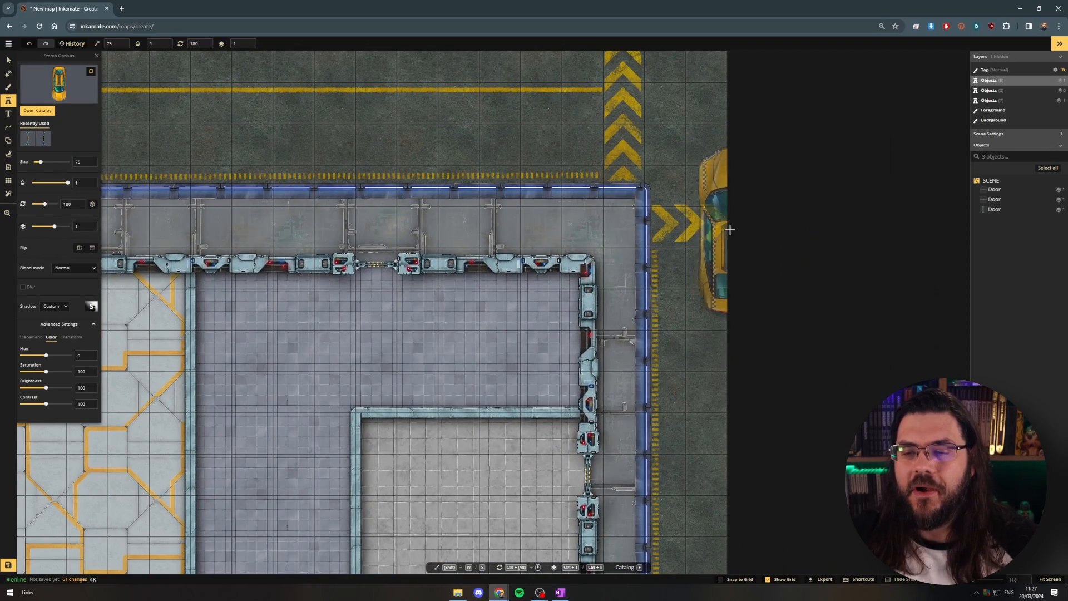
scroll(673, 184, down, 3)
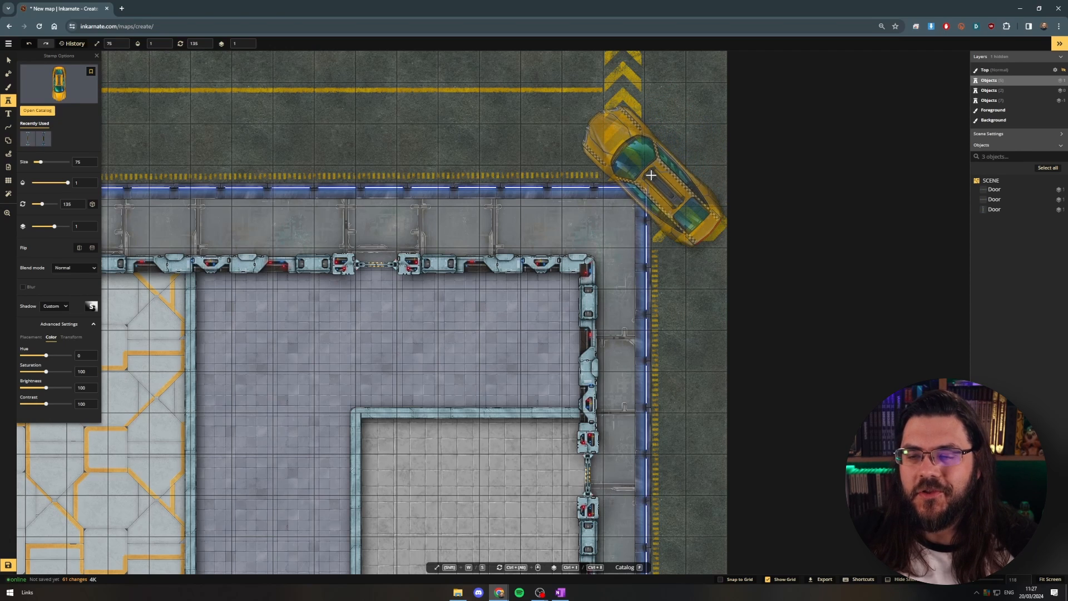
scroll(536, 166, up, 9)
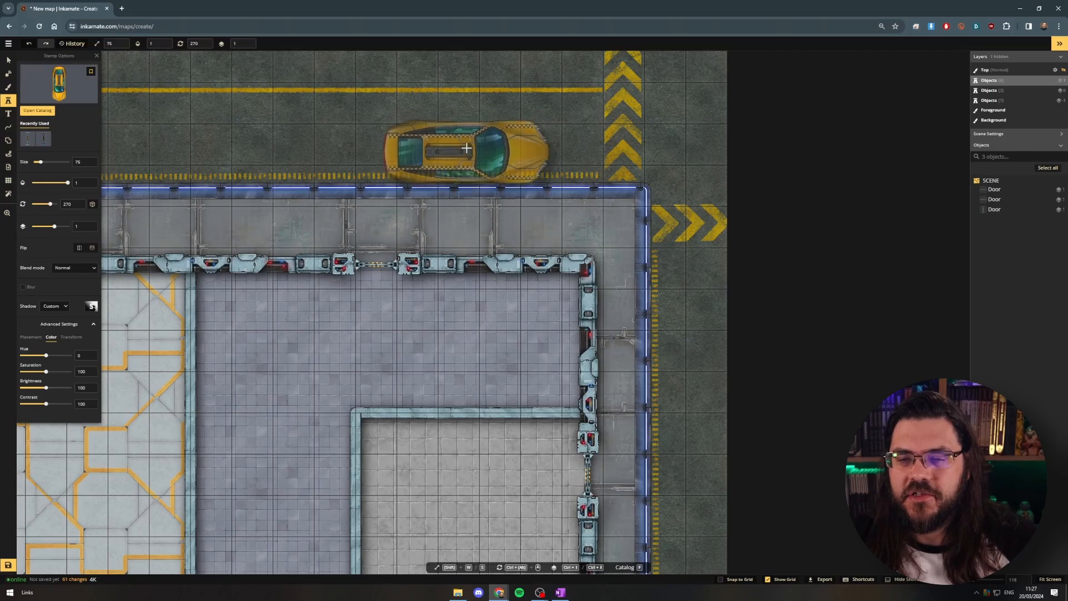
Step: Place the taxi on the road lane alongside the lit curb, facing the yellow arrows, and deselect it
scroll(453, 161, up, 3)
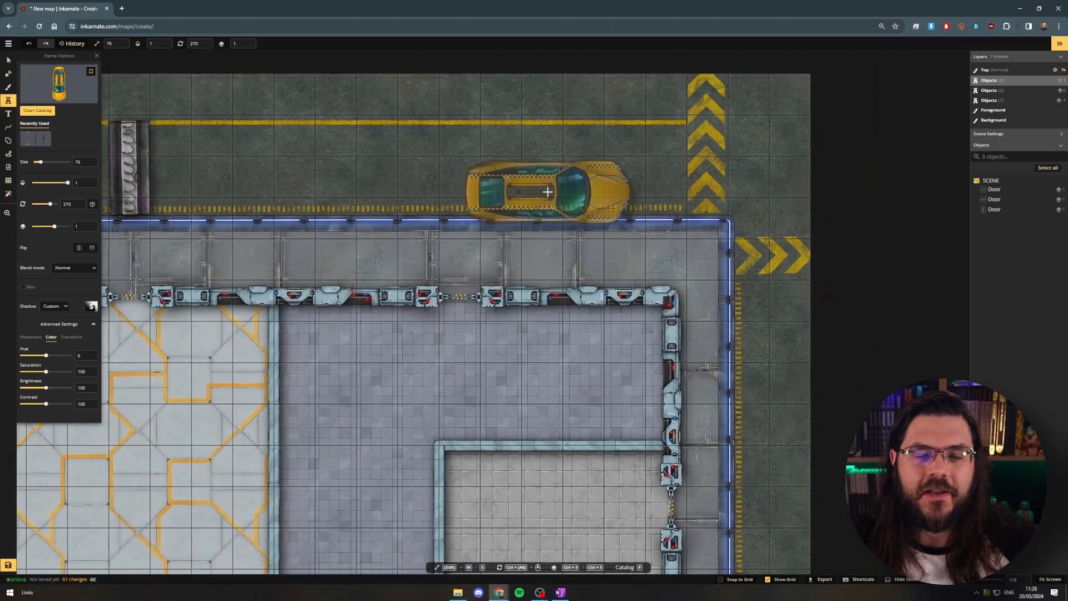
scroll(608, 180, up, 10)
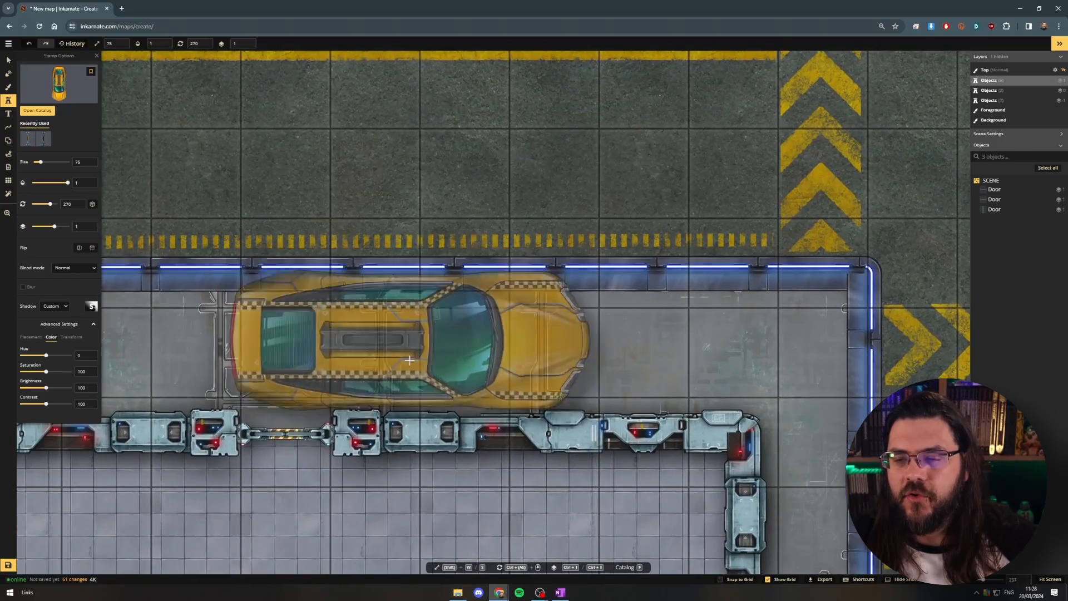
scroll(445, 184, up, 7)
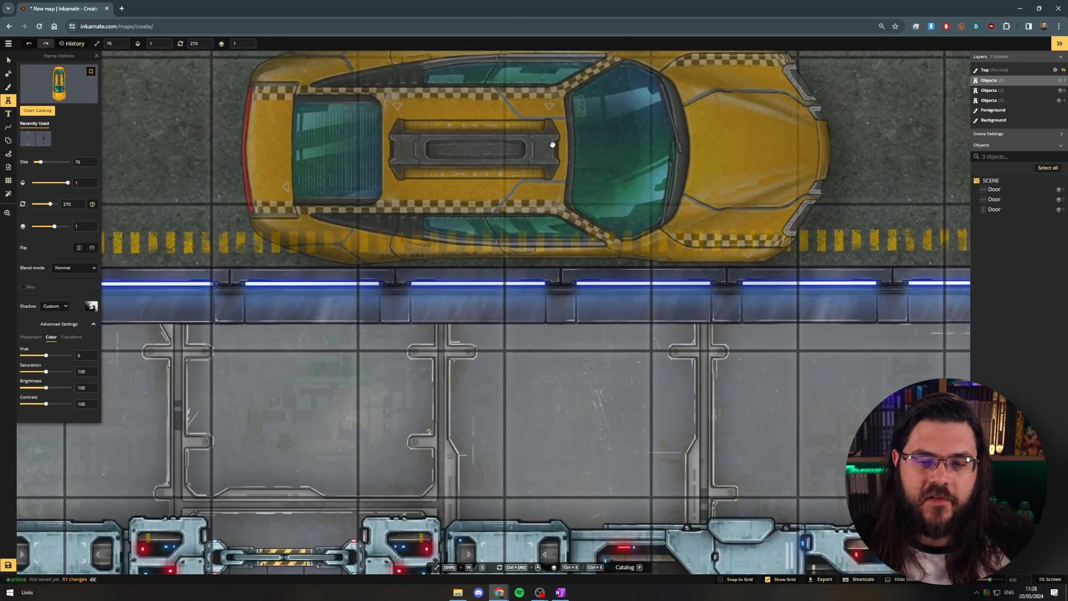
drag(553, 144, 575, 146)
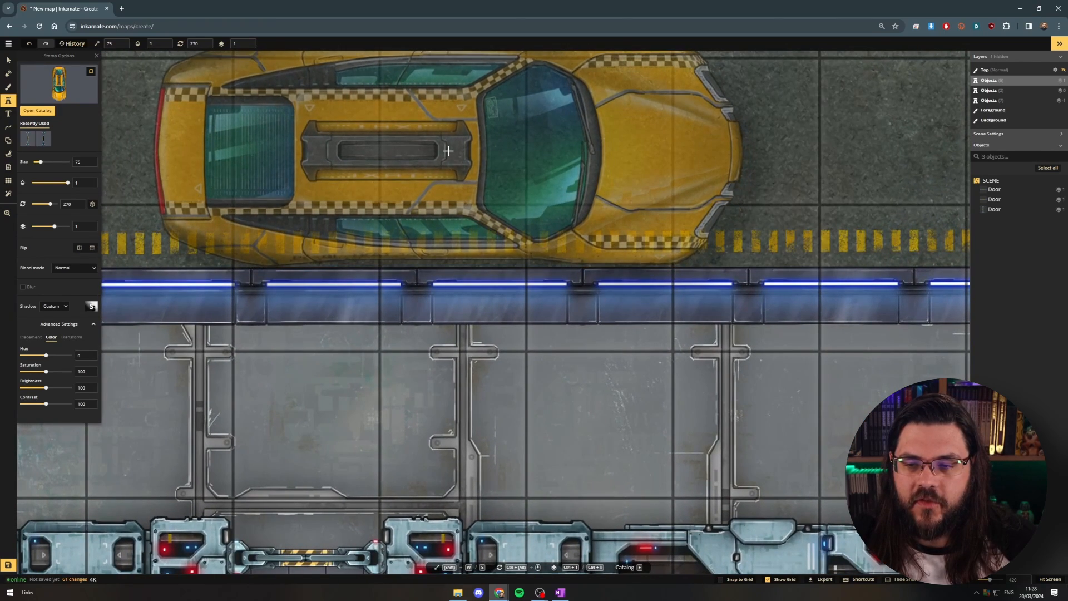
click(449, 153)
scroll(473, 295, down, 4)
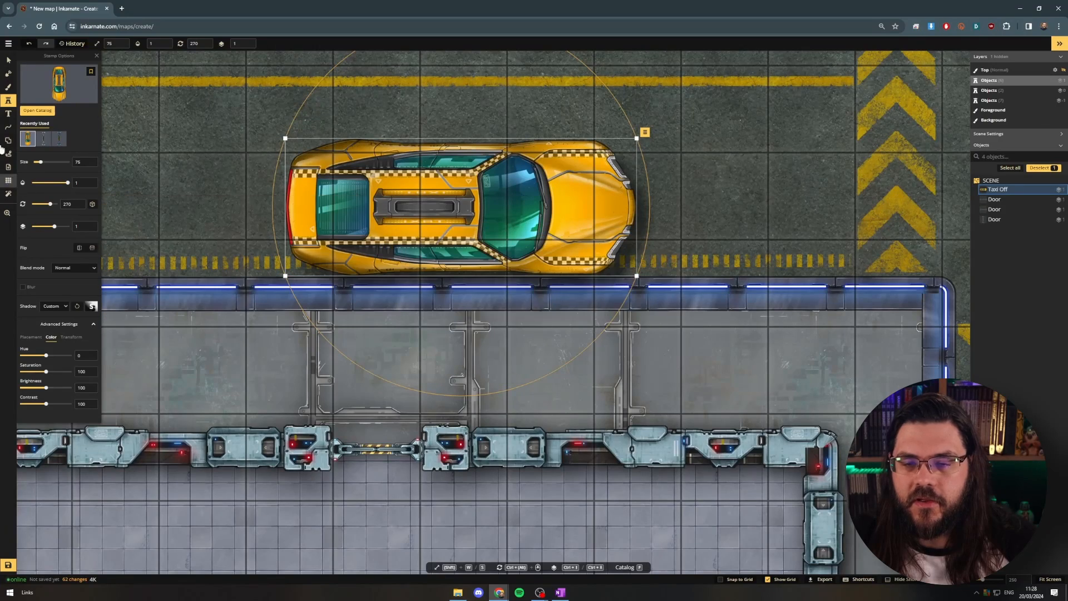
click(8, 59)
click(772, 192)
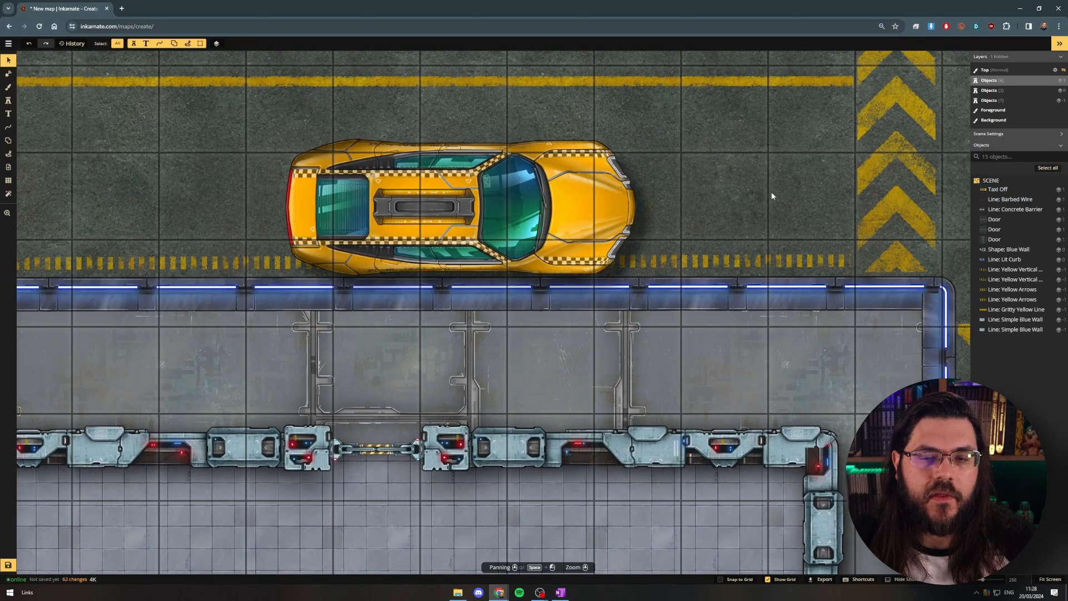
Step: Hide the map grid and examine the placed taxi beside the lit curb up close
scroll(771, 191, up, 2)
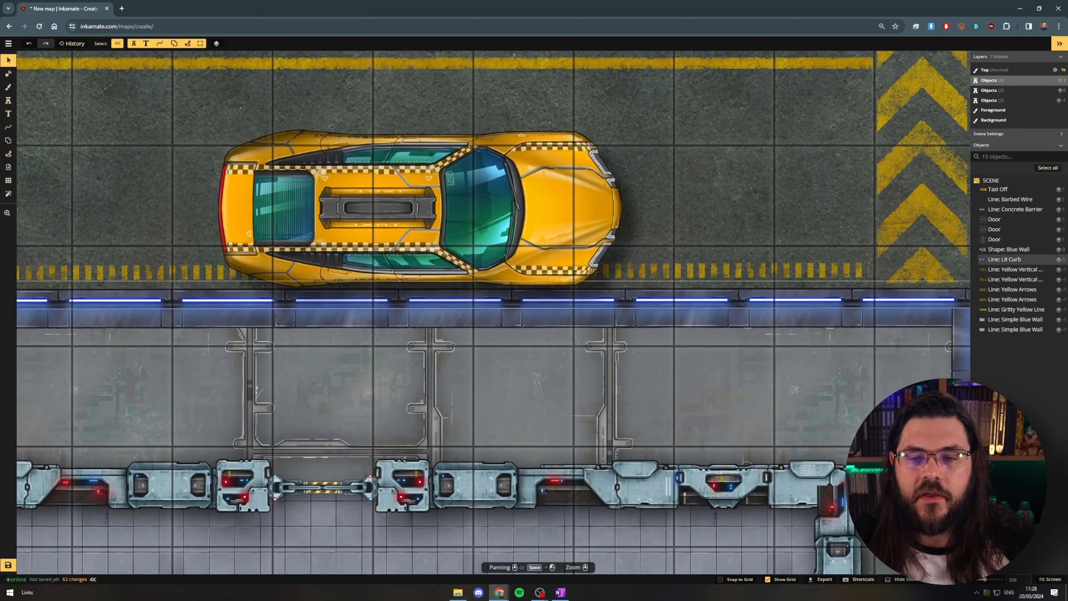
click(769, 579)
scroll(470, 290, up, 2)
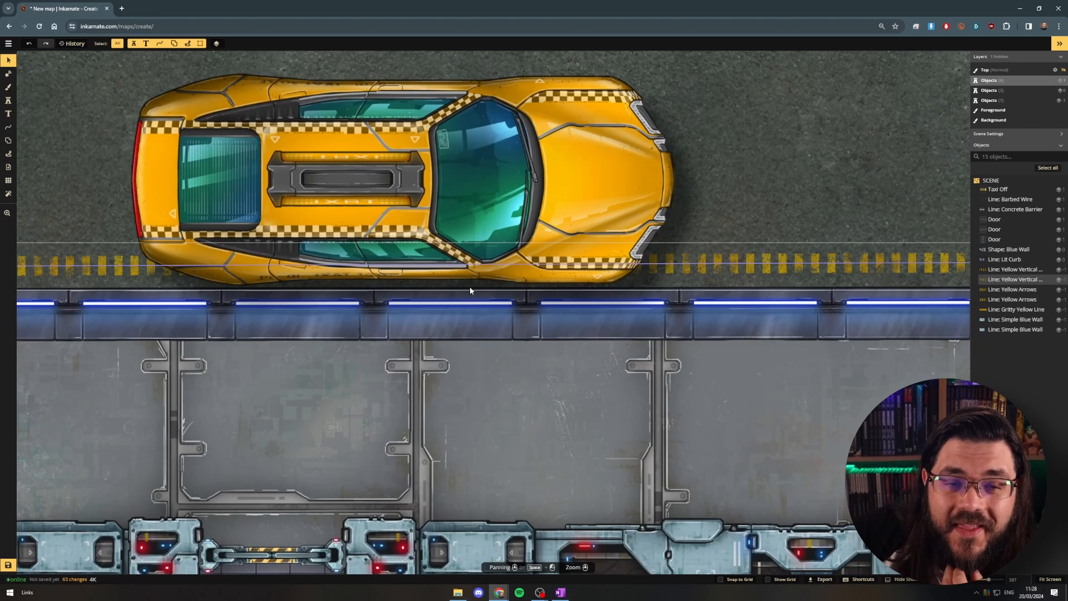
click(470, 286)
scroll(466, 125, up, 2)
drag(523, 189, 591, 238)
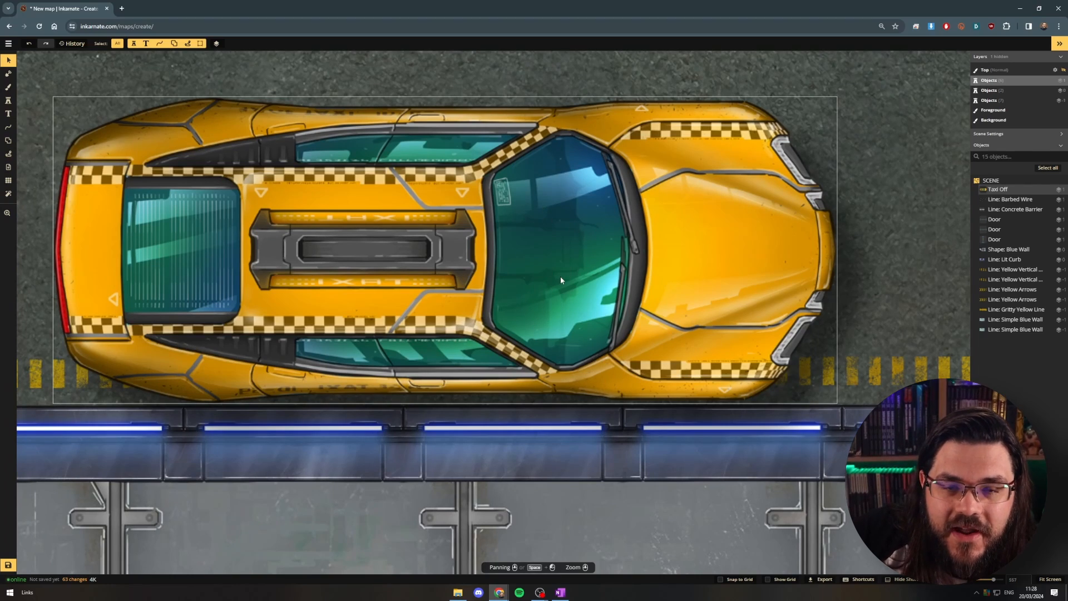
scroll(560, 276, down, 8)
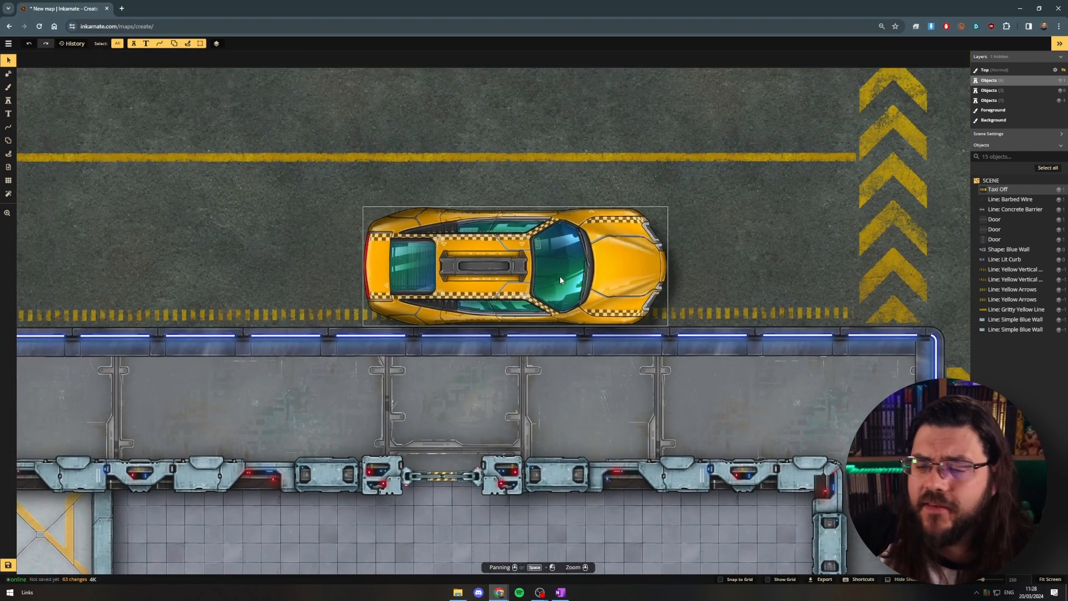
scroll(560, 276, down, 5)
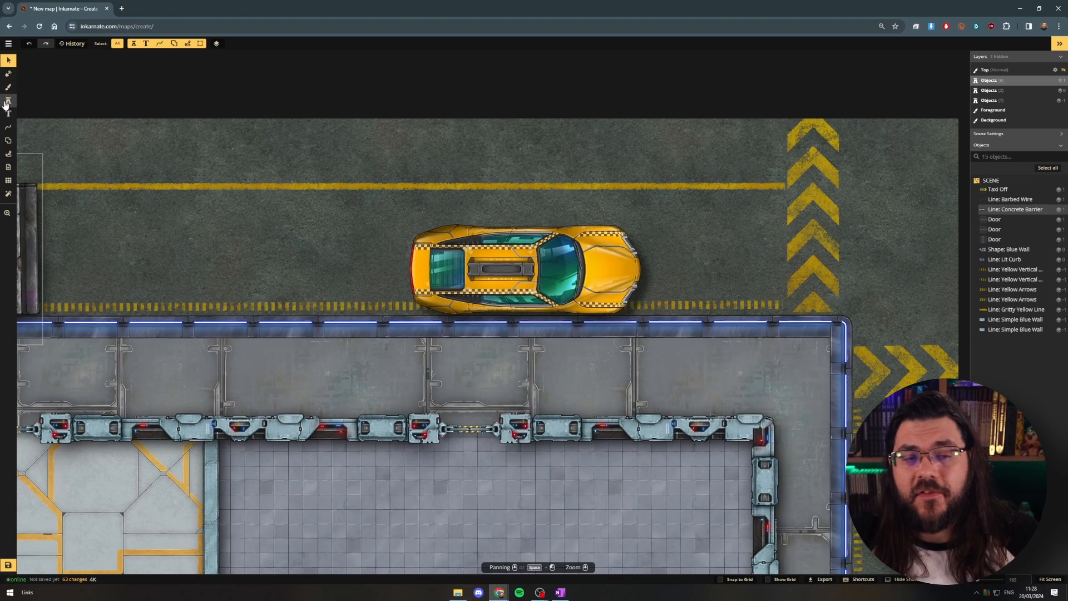
Step: Clear the car search in the stamp catalog, browse the Sci-Fi Battlemaps stamps and choose the teal filled weapon cabinet from Shops
click(7, 102)
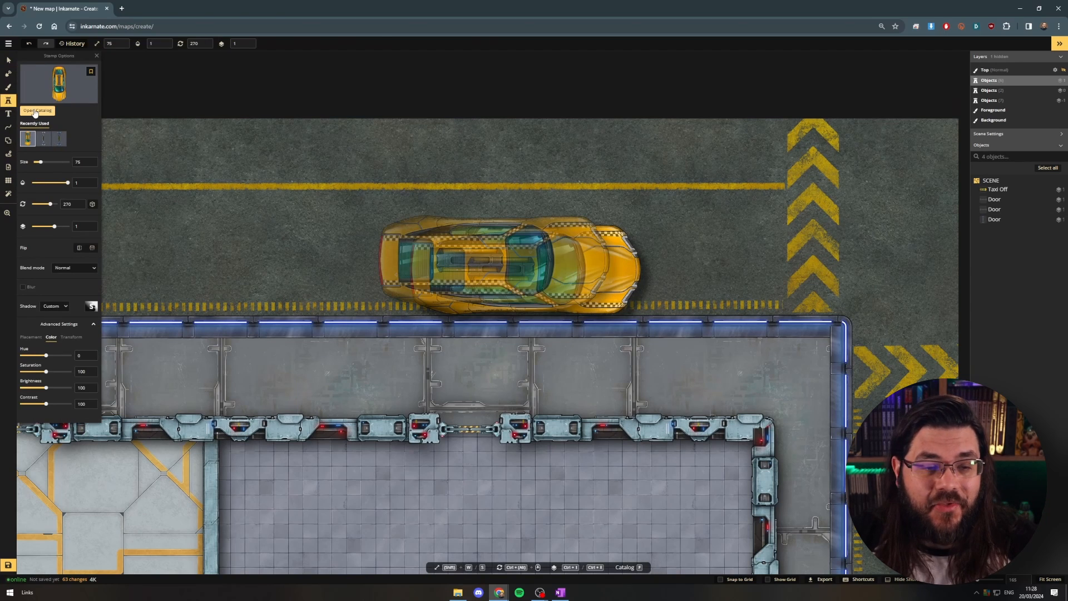
click(35, 111)
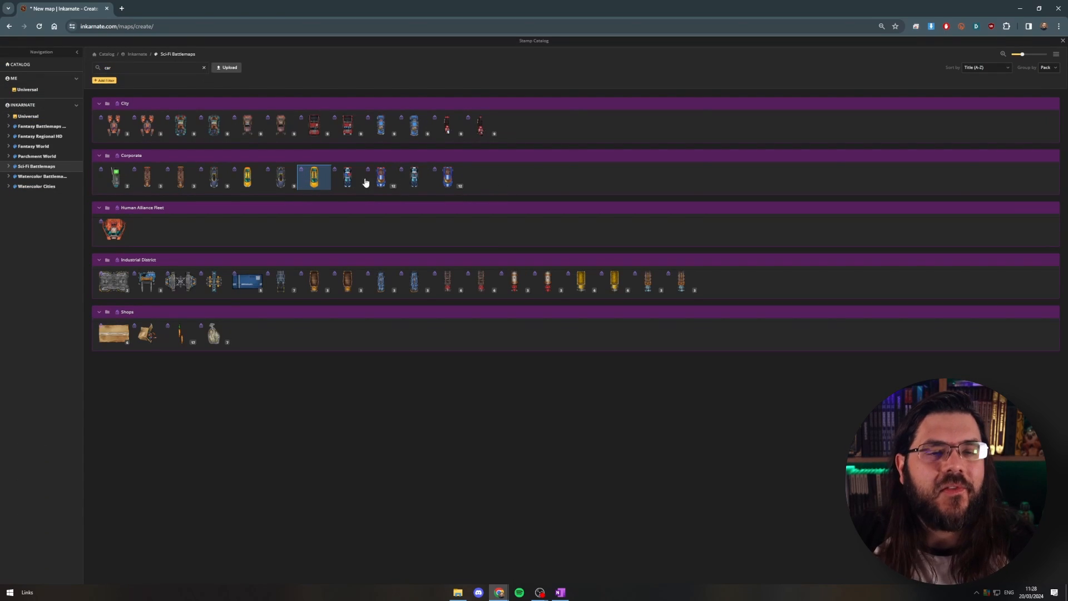
click(204, 67)
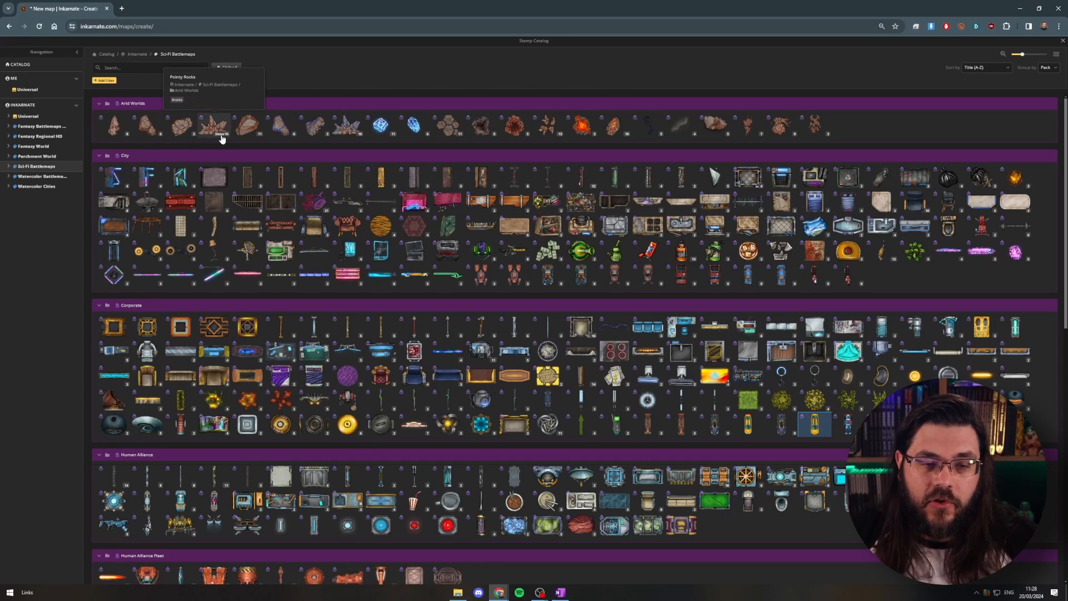
scroll(222, 138, down, 4)
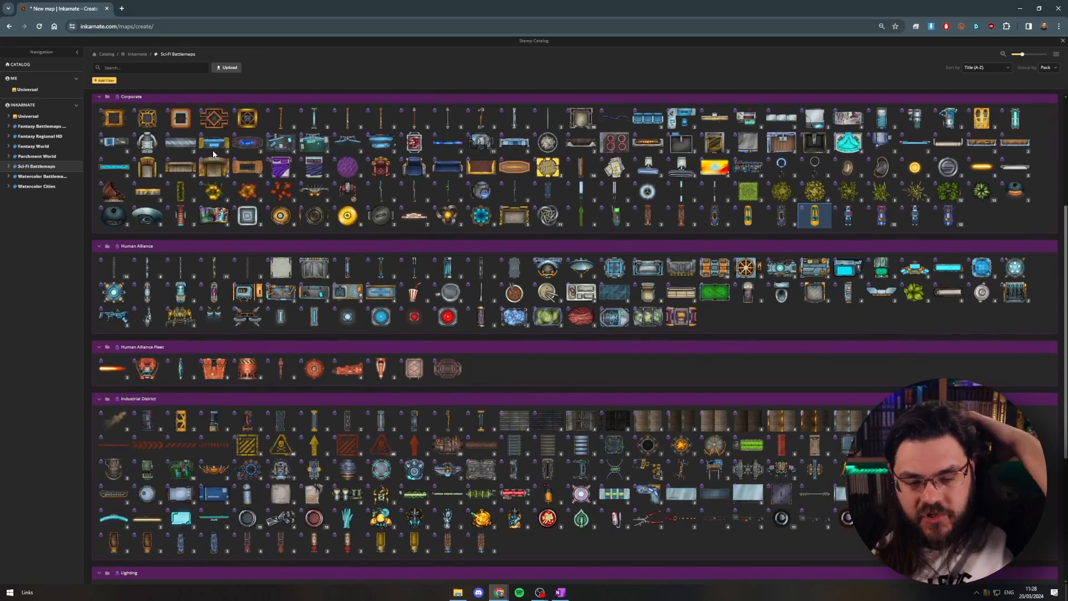
scroll(214, 154, down, 3)
scroll(213, 154, up, 7)
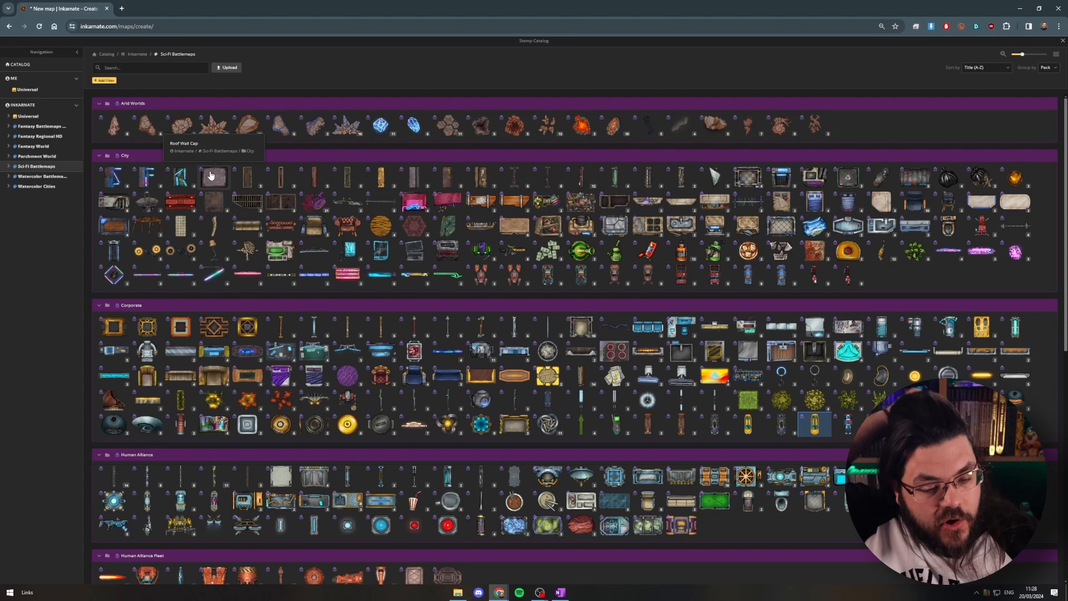
scroll(250, 176, down, 10)
scroll(249, 174, up, 5)
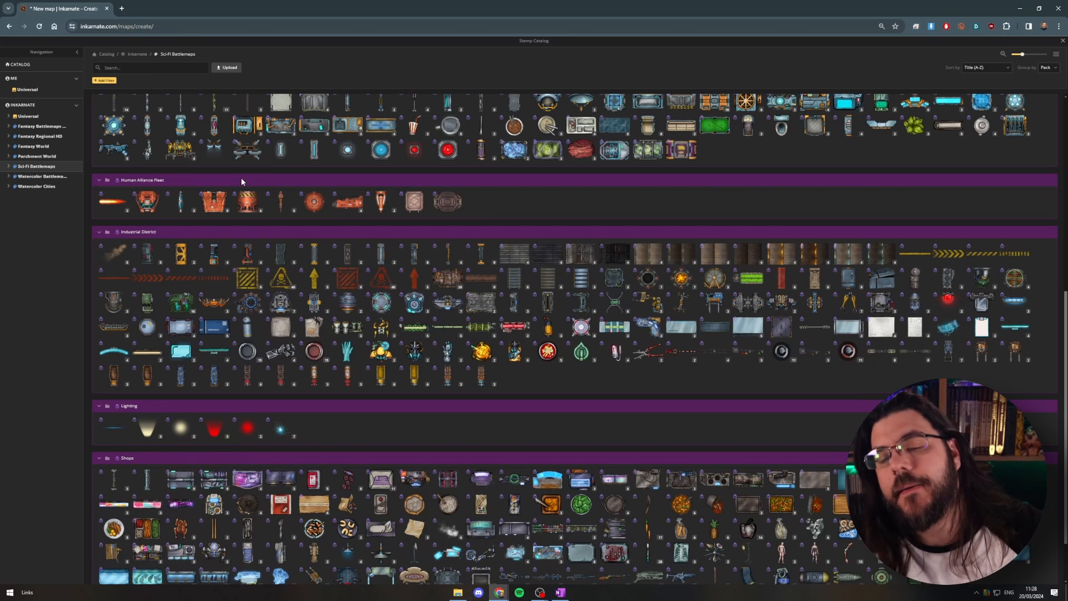
scroll(242, 180, down, 1)
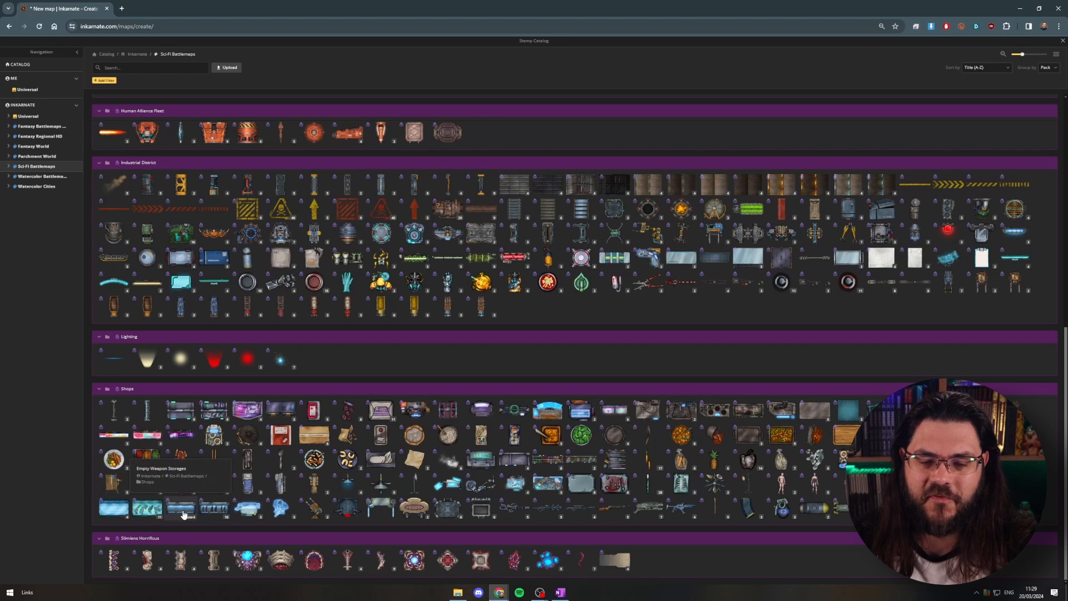
click(150, 509)
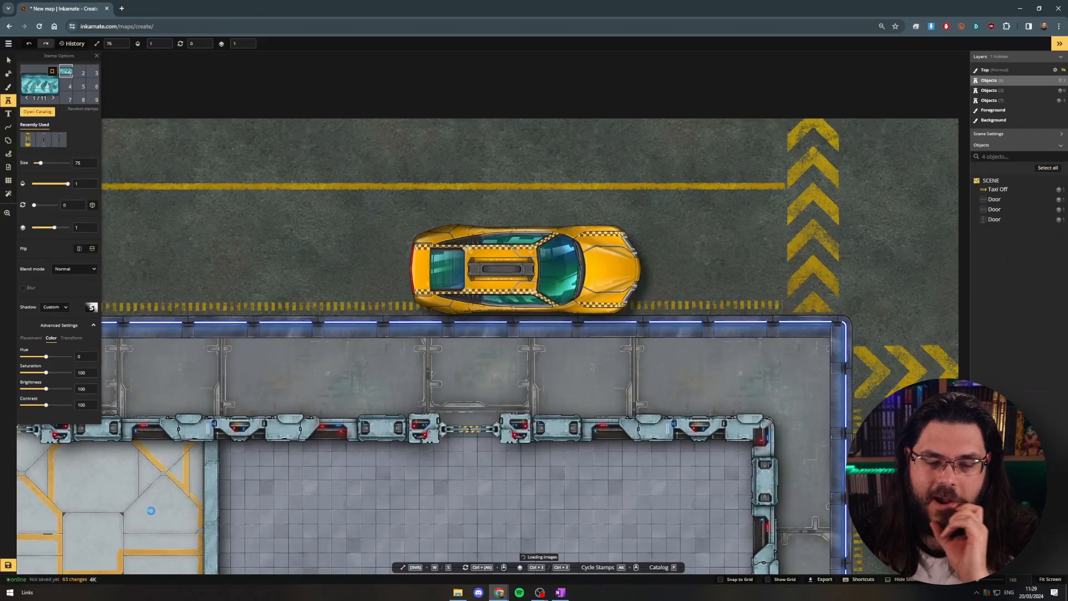
Step: Set the weapon cabinet stamp's size to 100 and bring it over the grey-tiled room inside the building
drag(457, 396, 456, 132)
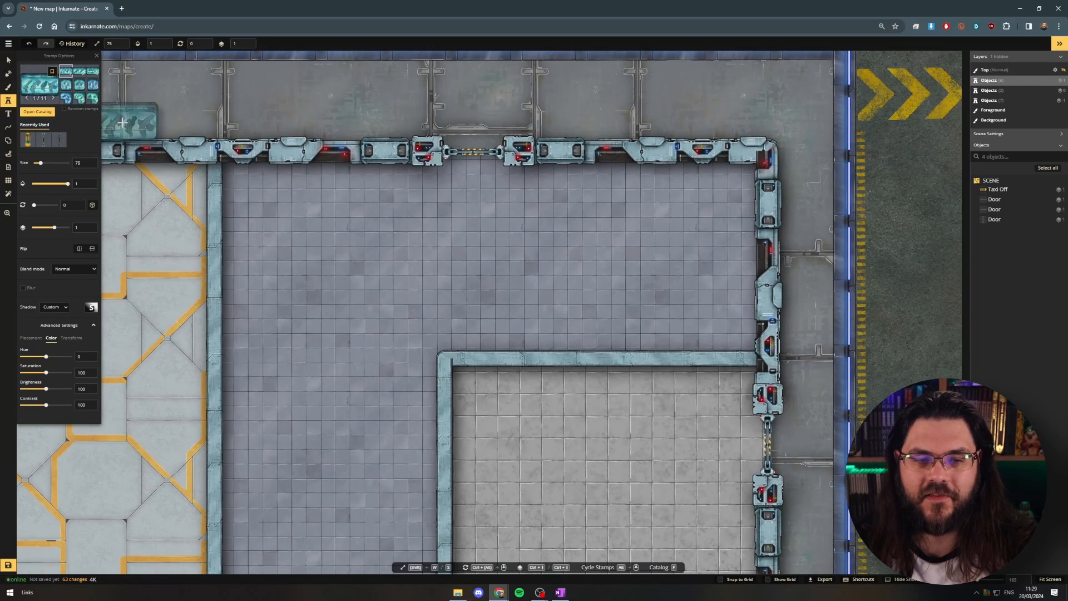
click(95, 165)
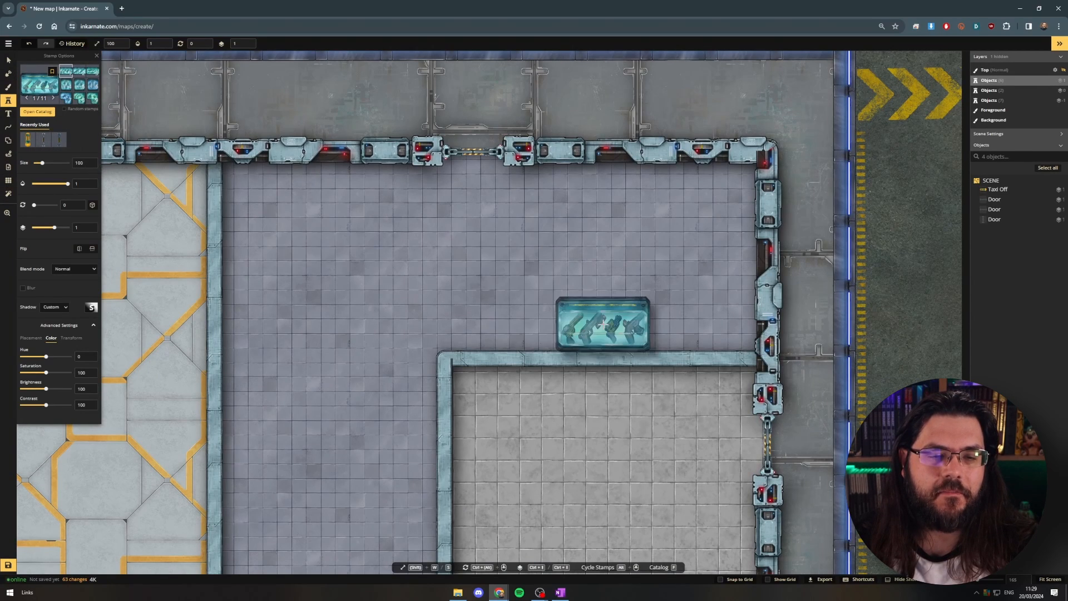
drag(595, 318, 570, 143)
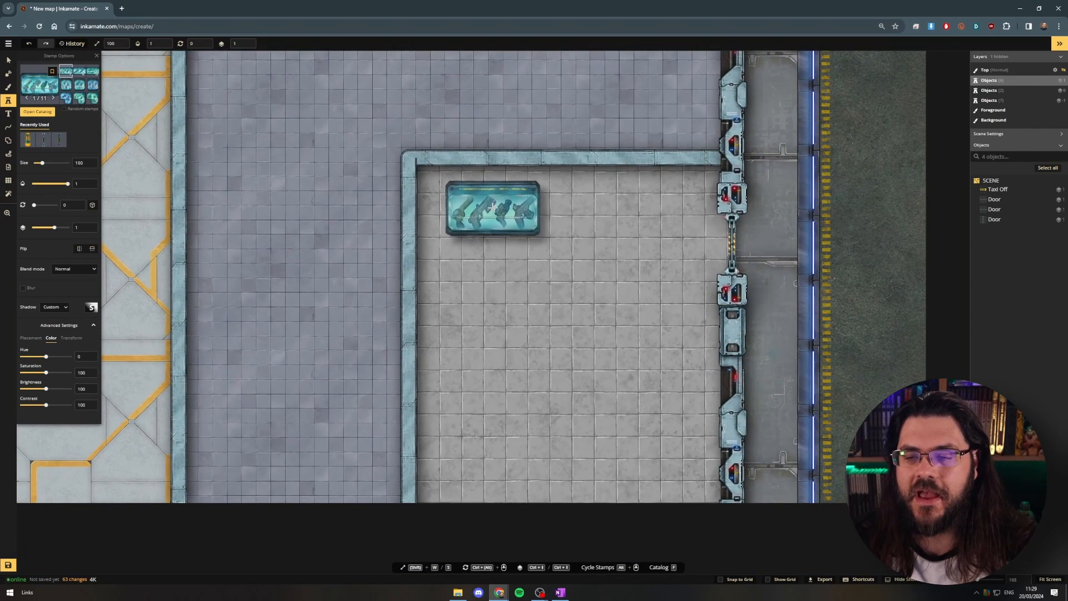
scroll(665, 343, down, 4)
scroll(664, 343, down, 2)
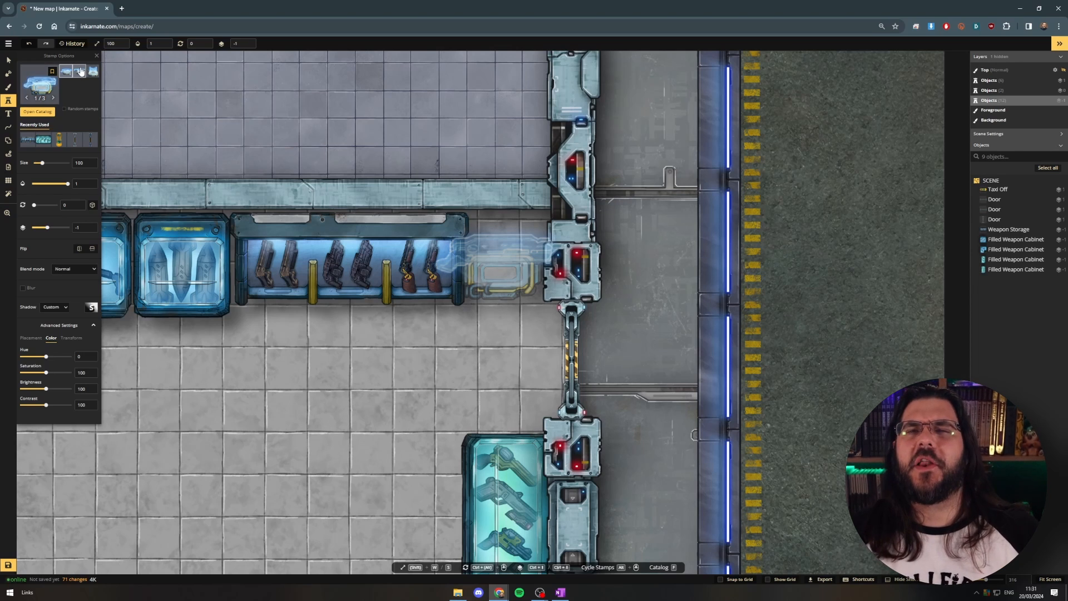
Step: Choose the second weapon shop sign variant, rotate it to 270 degrees and place it on the pavement outside the grey-tiled room's door
click(81, 71)
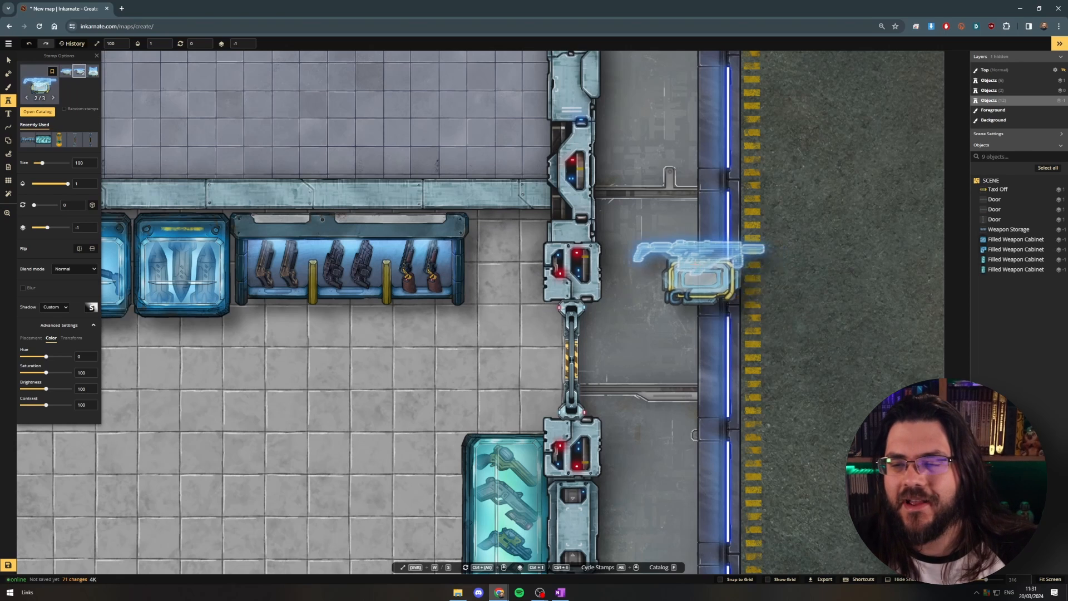
ctrl+scroll(699, 262, down, 6)
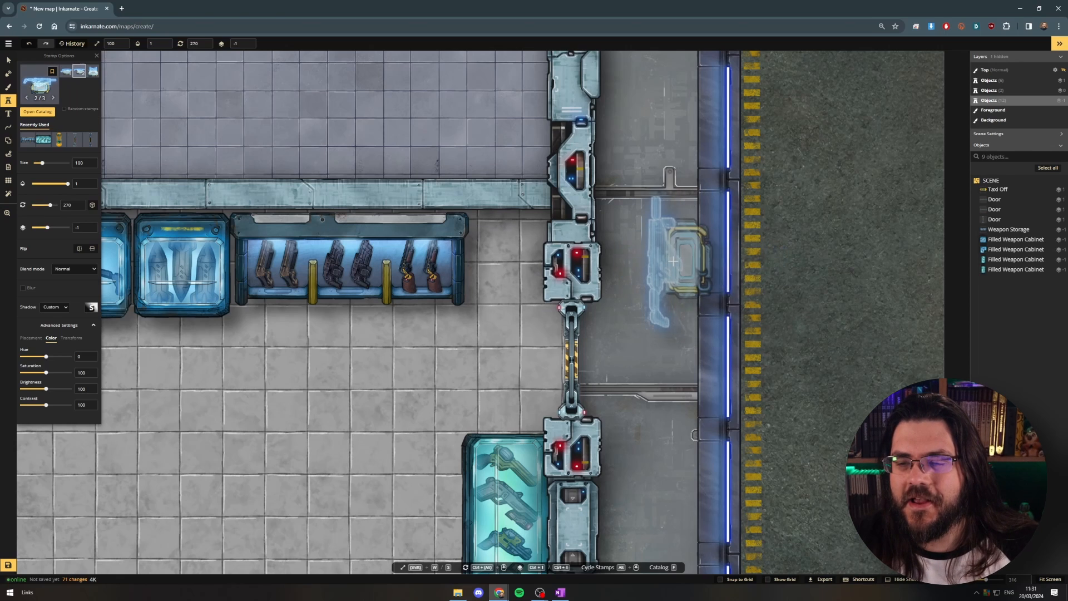
click(633, 239)
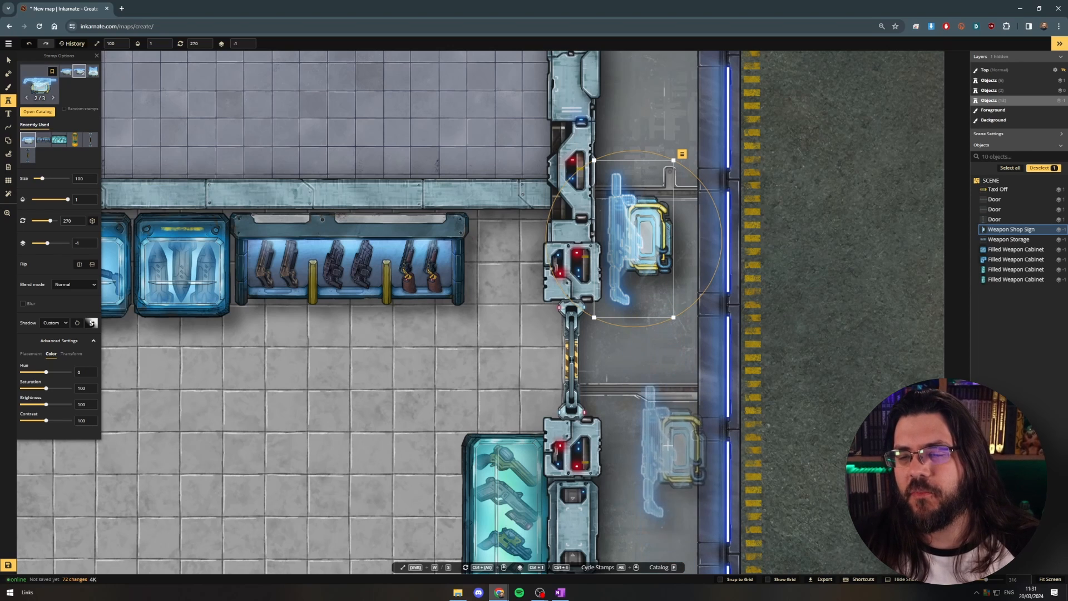
Step: Set up a round foreground brush with a solid pale light-blue color instead of a texture
click(10, 91)
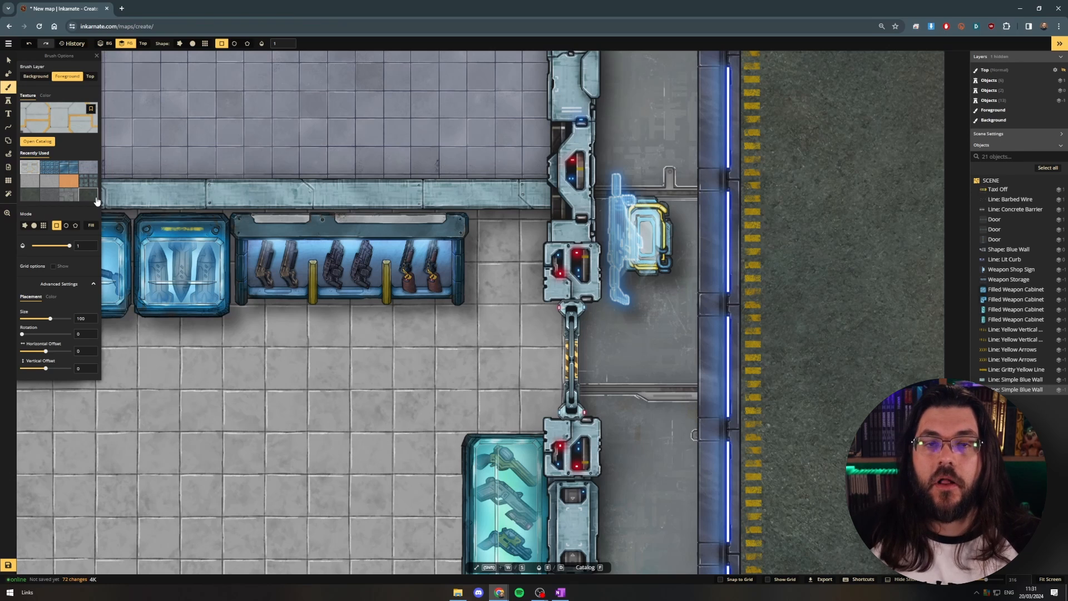
click(34, 225)
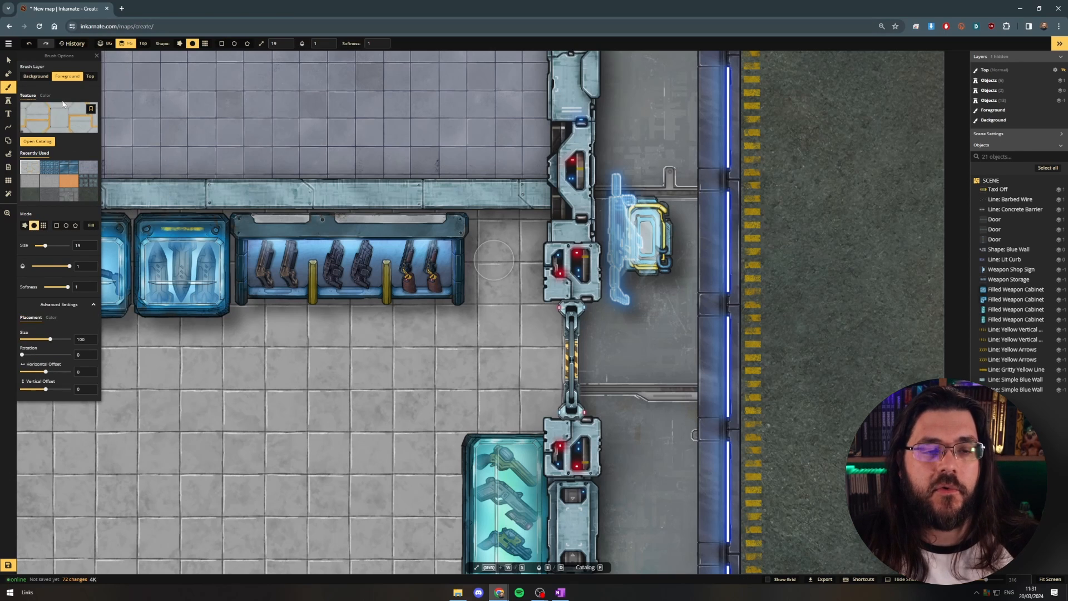
click(46, 96)
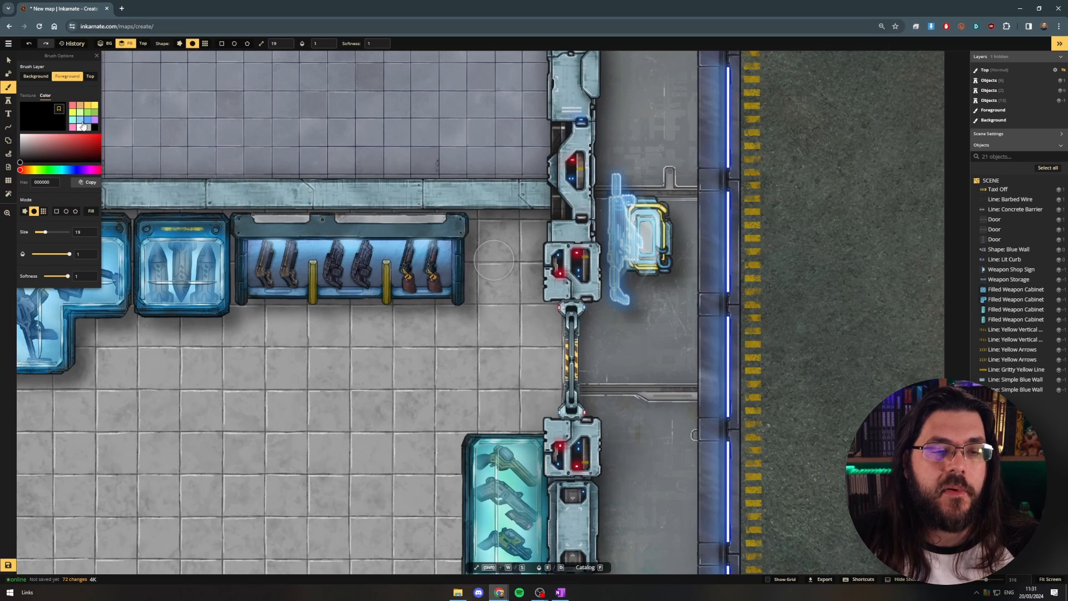
click(74, 120)
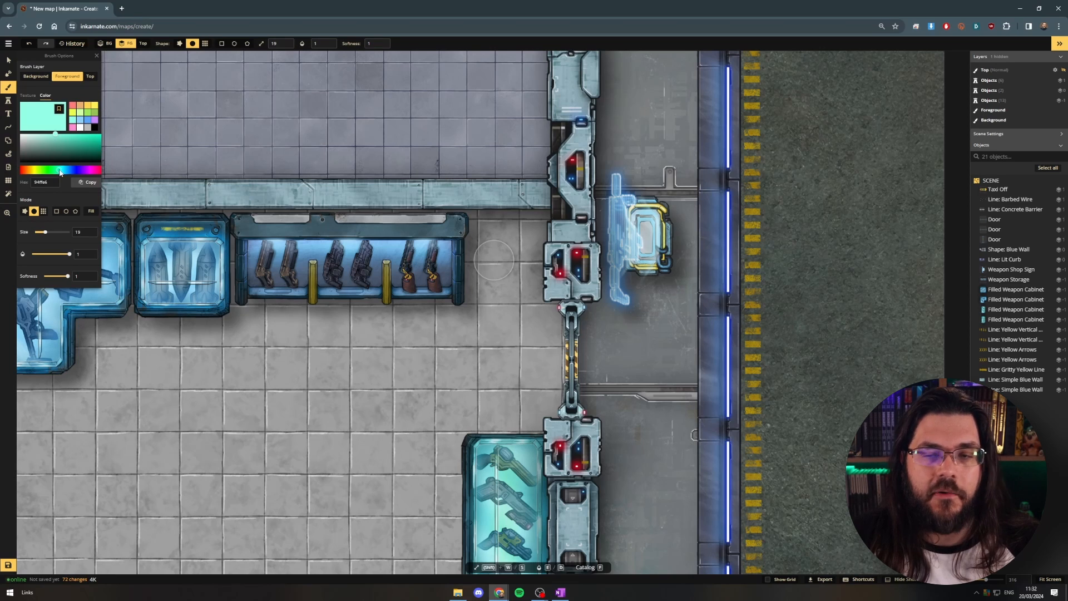
drag(64, 171, 67, 171)
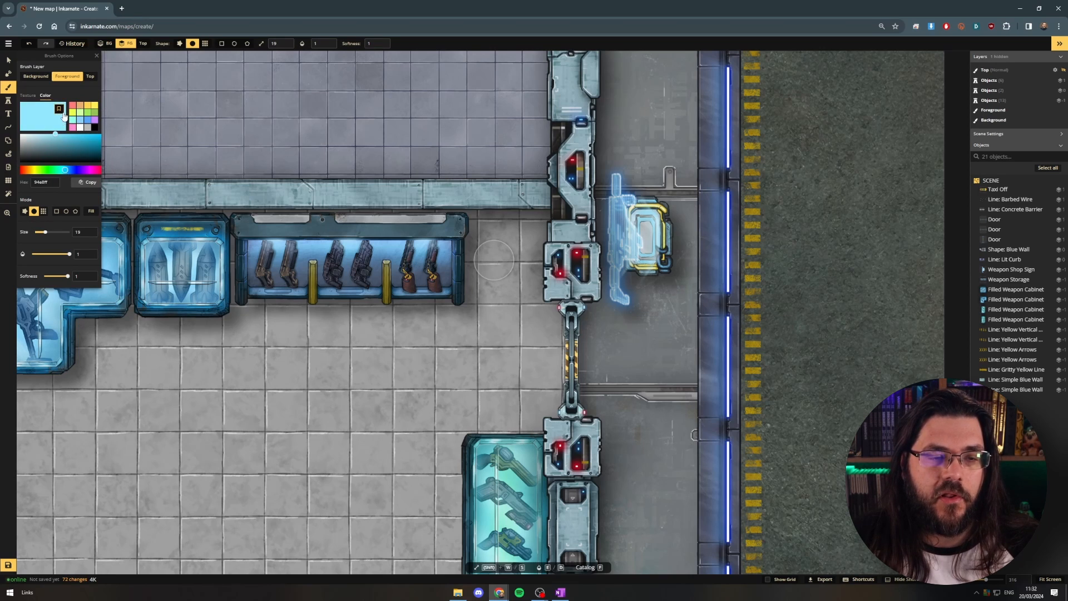
drag(65, 136, 49, 132)
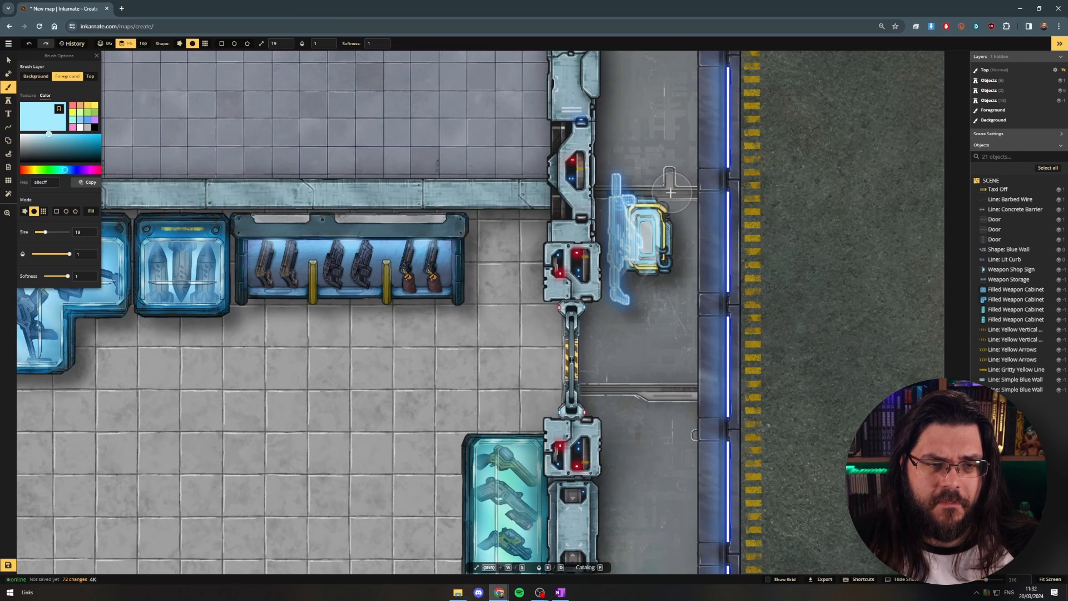
Step: Test light-blue strokes at full opacity beside the weapon shop sign, shift the hue slightly toward blue and undo both strokes
mouse_move(645, 184)
mouse_down()
mouse_move(685, 192)
mouse_move(609, 178)
mouse_move(625, 220)
mouse_up()
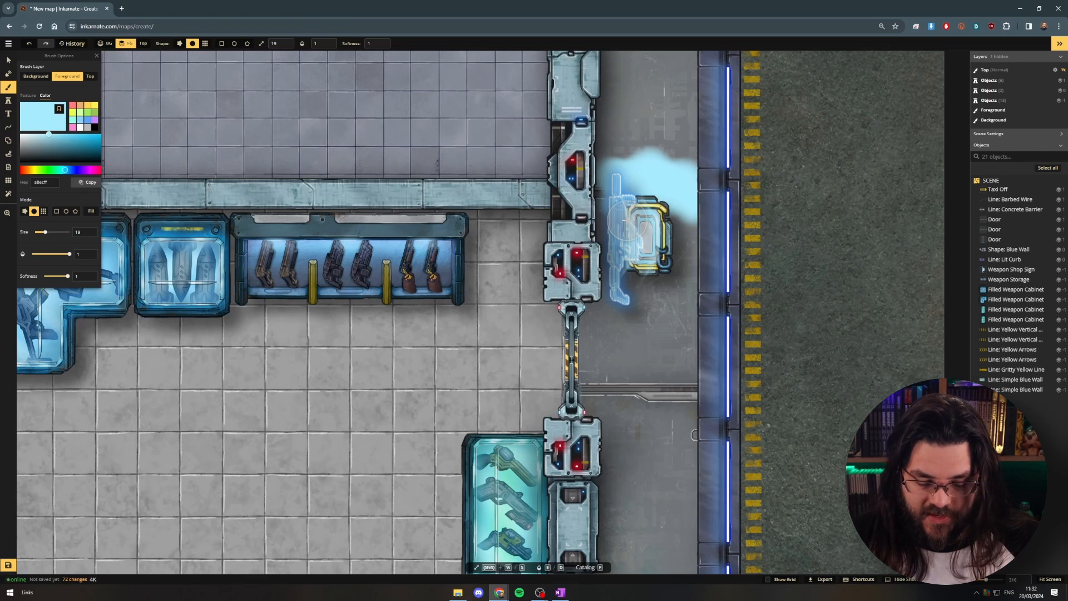
key(ctrl+z)
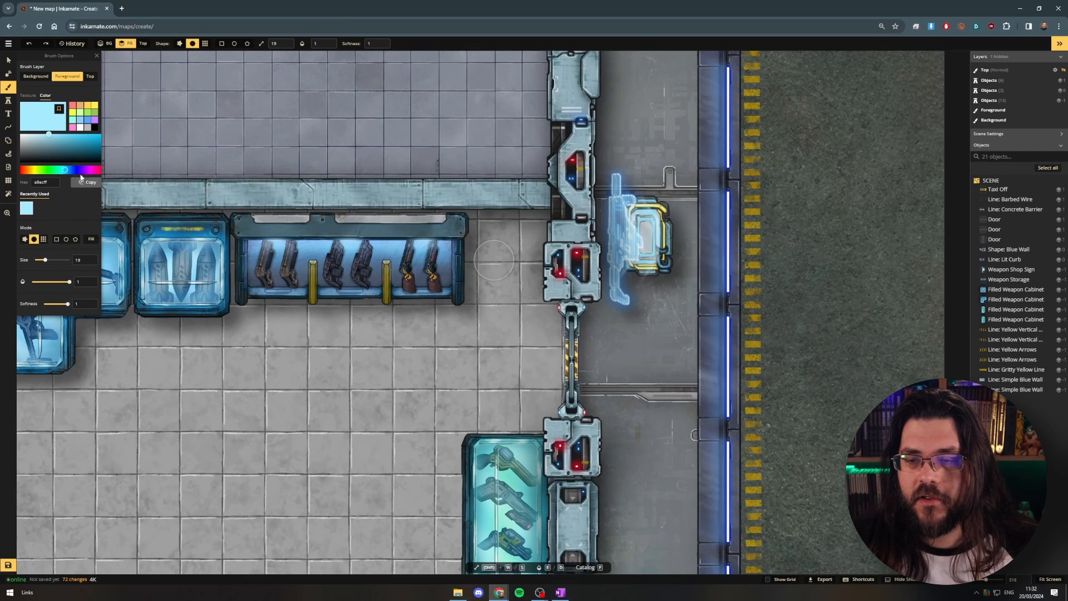
drag(66, 171, 68, 170)
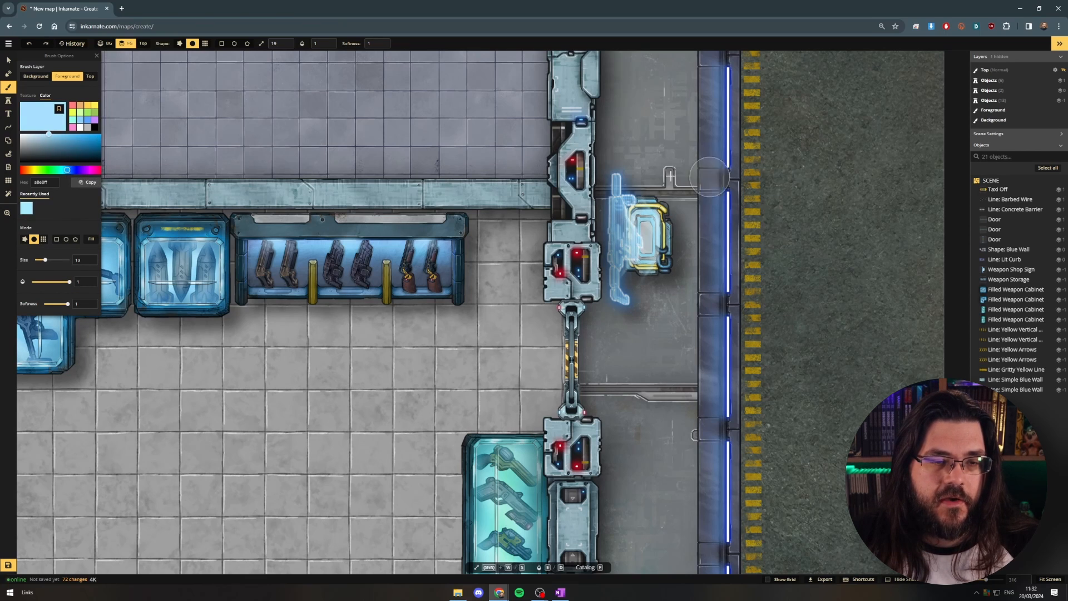
mouse_move(622, 185)
mouse_down()
mouse_move(680, 192)
mouse_move(650, 191)
mouse_move(675, 188)
mouse_up()
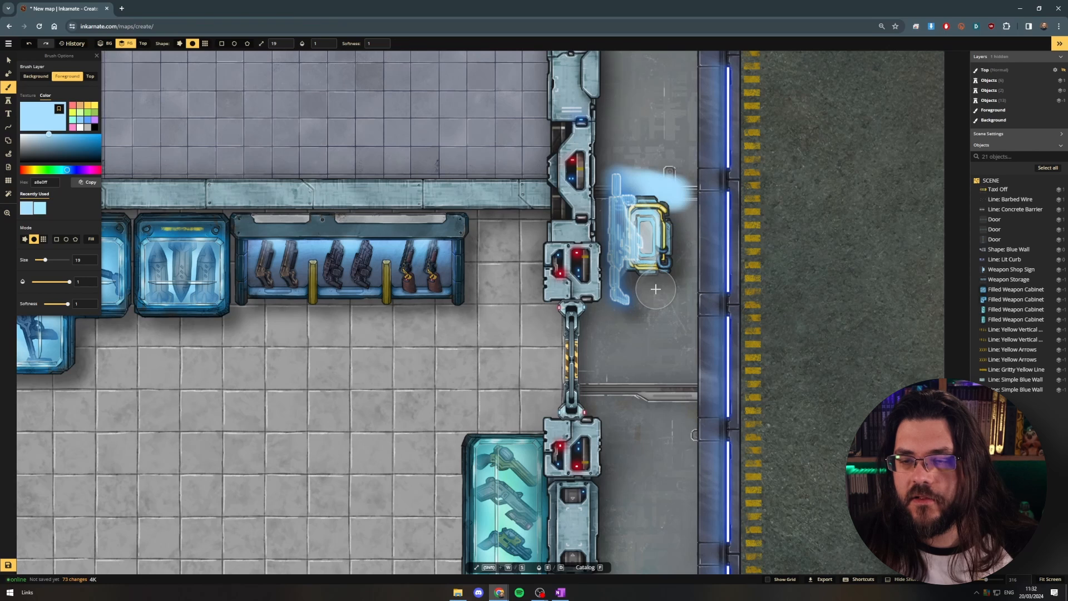
key(ctrl+z)
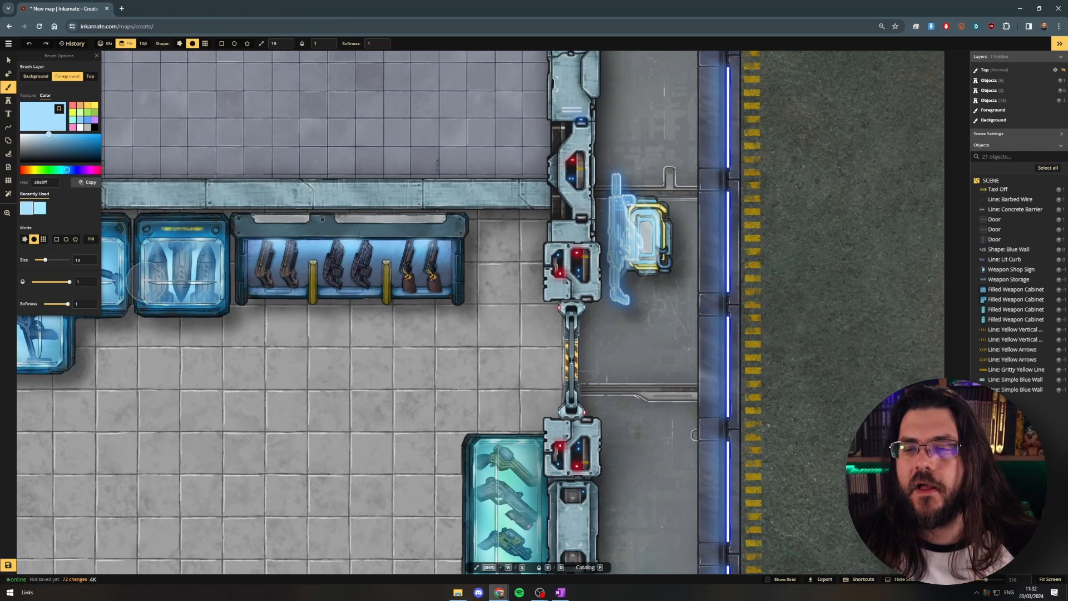
Step: Try a stroke around the sign at 0.18 opacity, undo it, and try softness 0 before restoring it to 1
drag(56, 287, 46, 286)
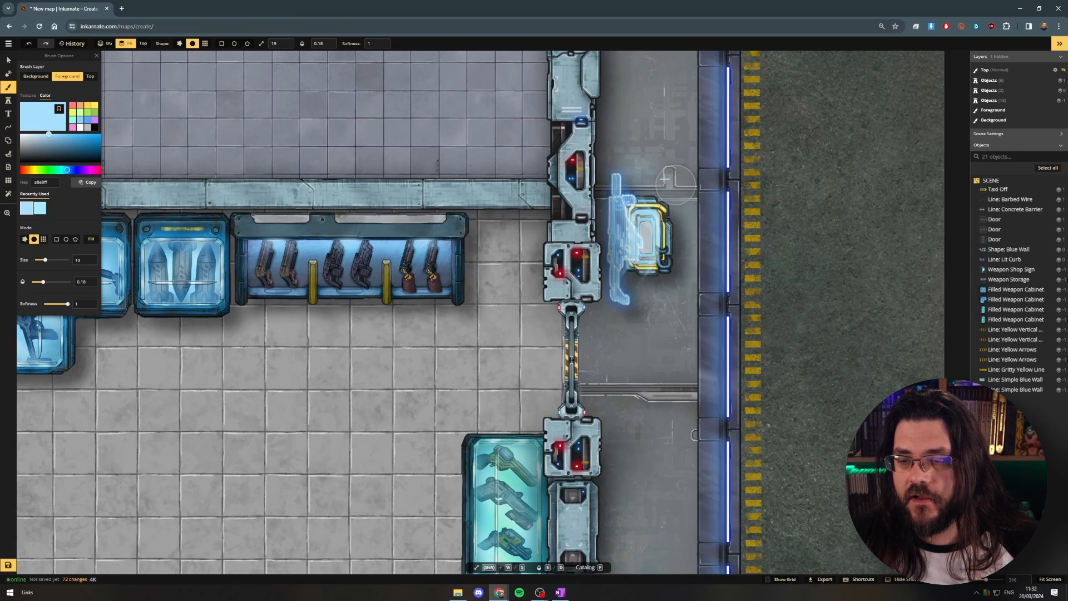
mouse_move(665, 179)
mouse_down()
mouse_move(680, 259)
mouse_move(630, 297)
mouse_up()
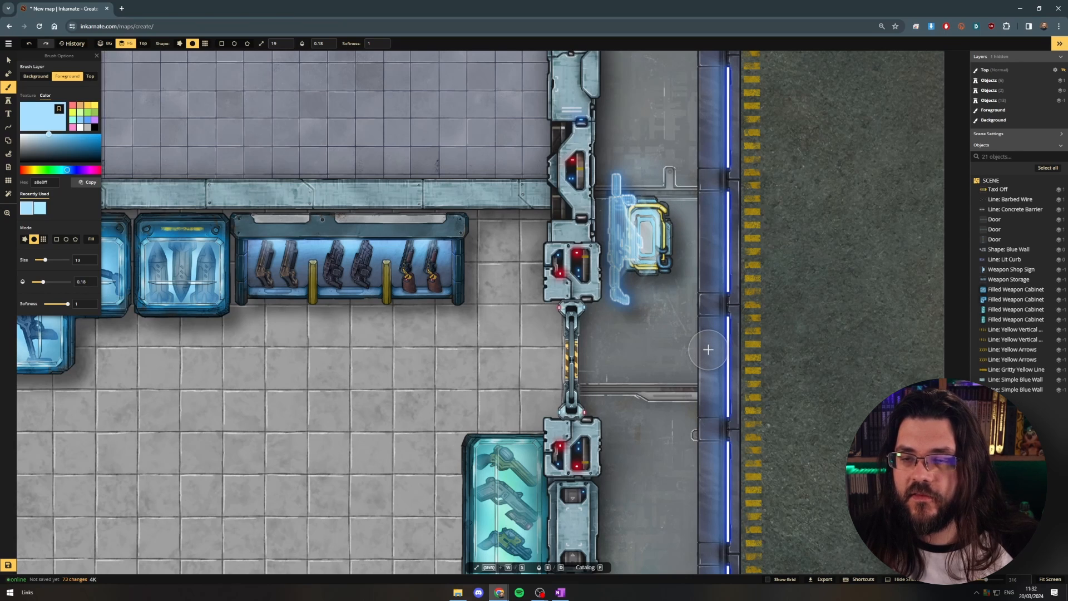
key(ctrl+z)
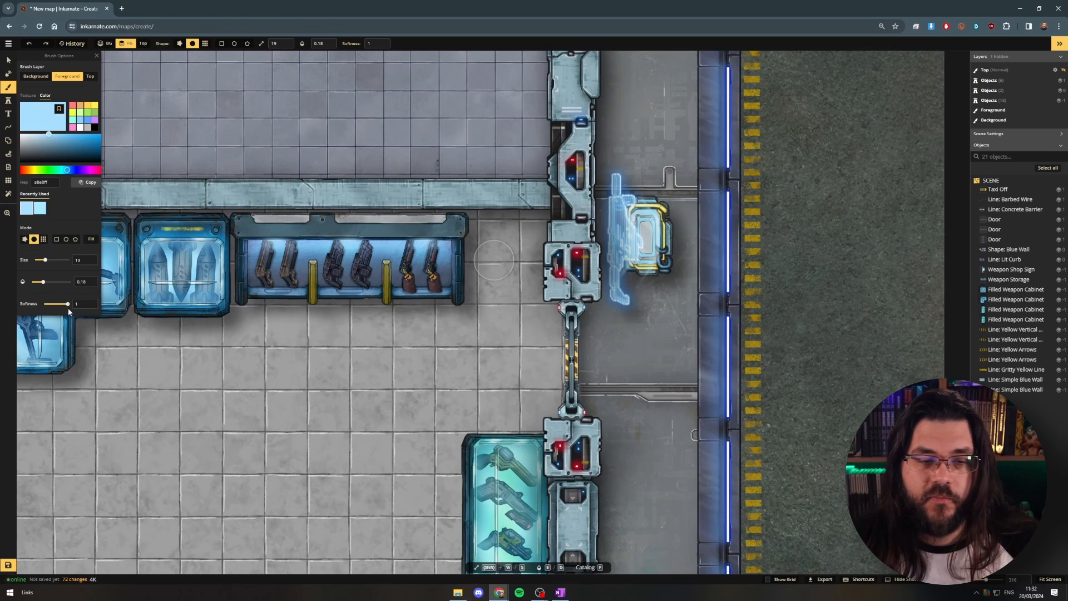
drag(67, 304, 46, 304)
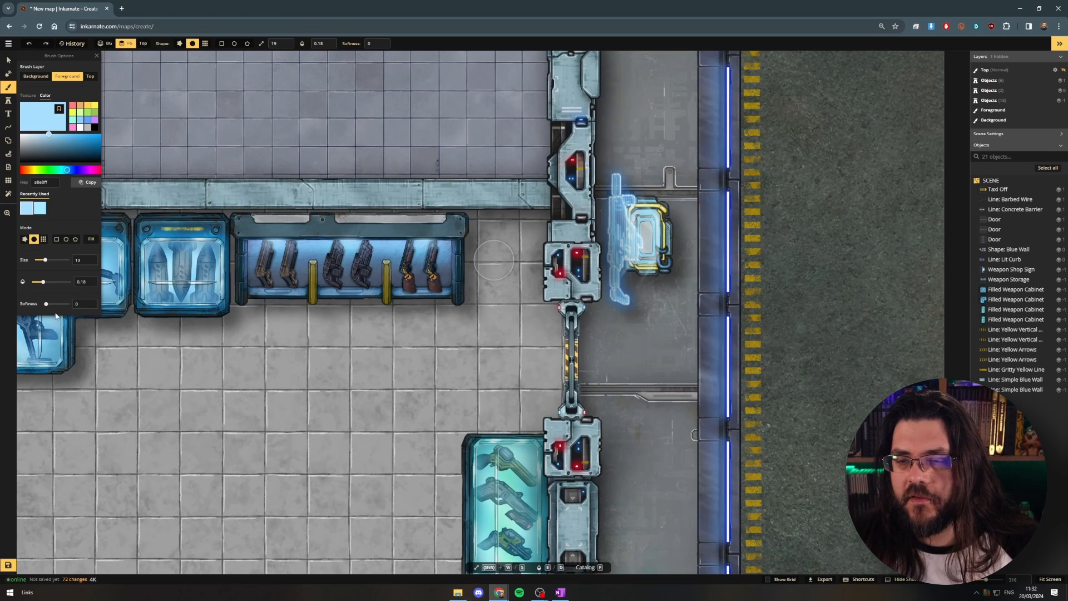
drag(46, 304, 67, 304)
Step: Enlarge the brush to size 72 at 0.24 opacity and dab a soft light-blue glow on the pavement around the weapon shop sign
mouse_move(46, 259)
mouse_down()
mouse_move(55, 261)
mouse_move(41, 283)
mouse_move(56, 259)
mouse_up()
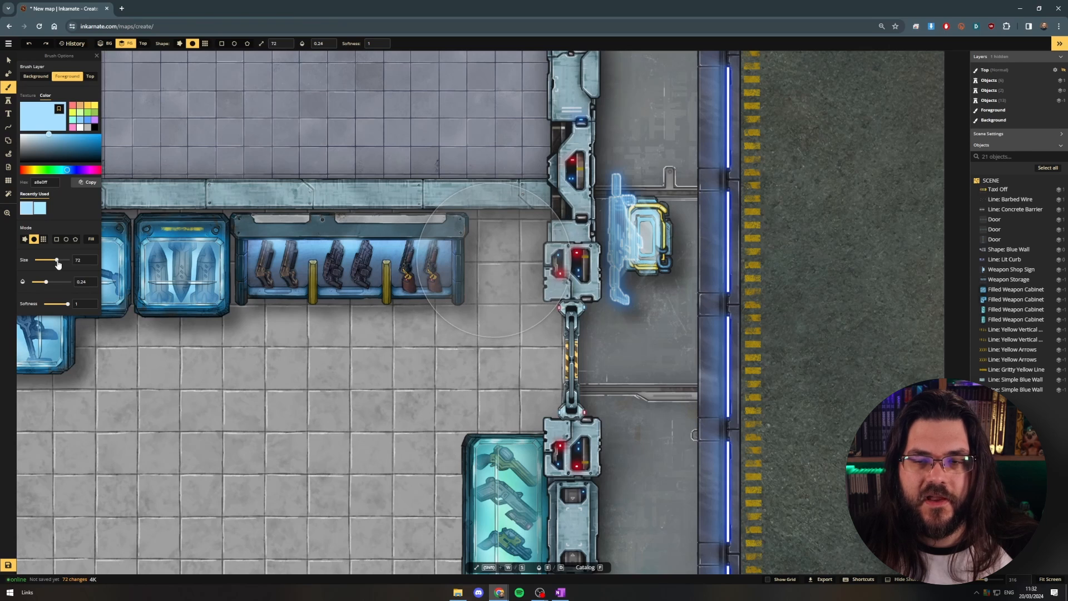
click(647, 240)
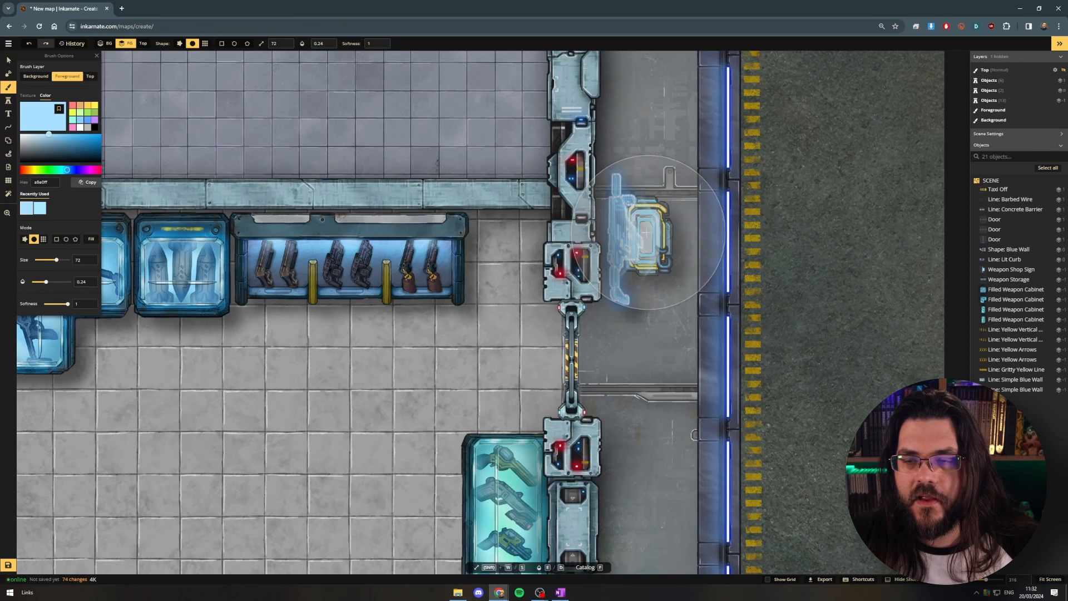
click(657, 225)
click(656, 250)
click(639, 238)
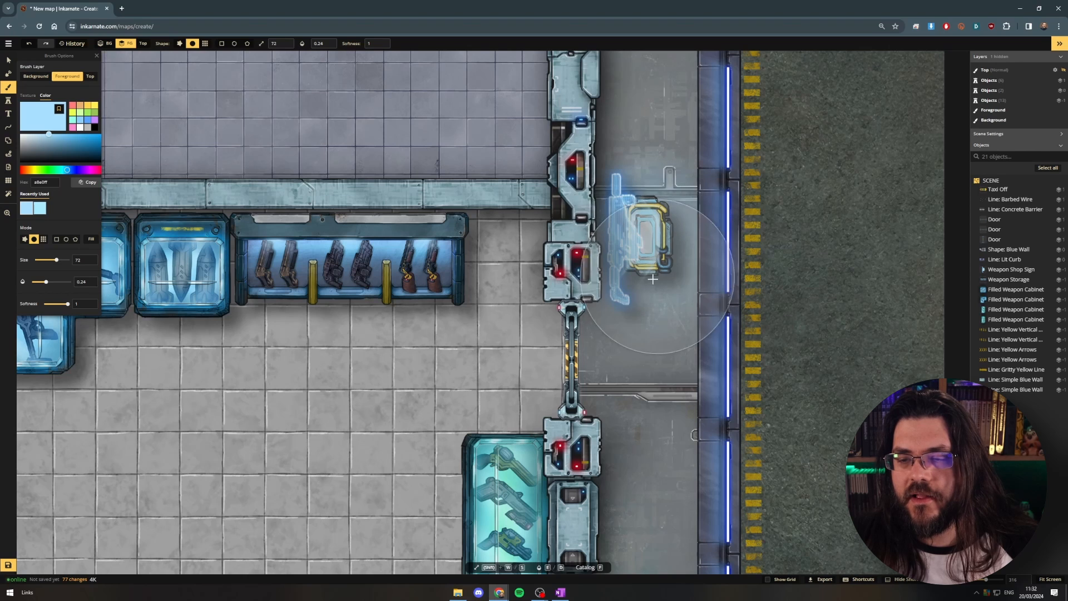
Step: Switch the brush to the Top layer and set its size to 3 and its opacity to 0.49
scroll(894, 313, down, 5)
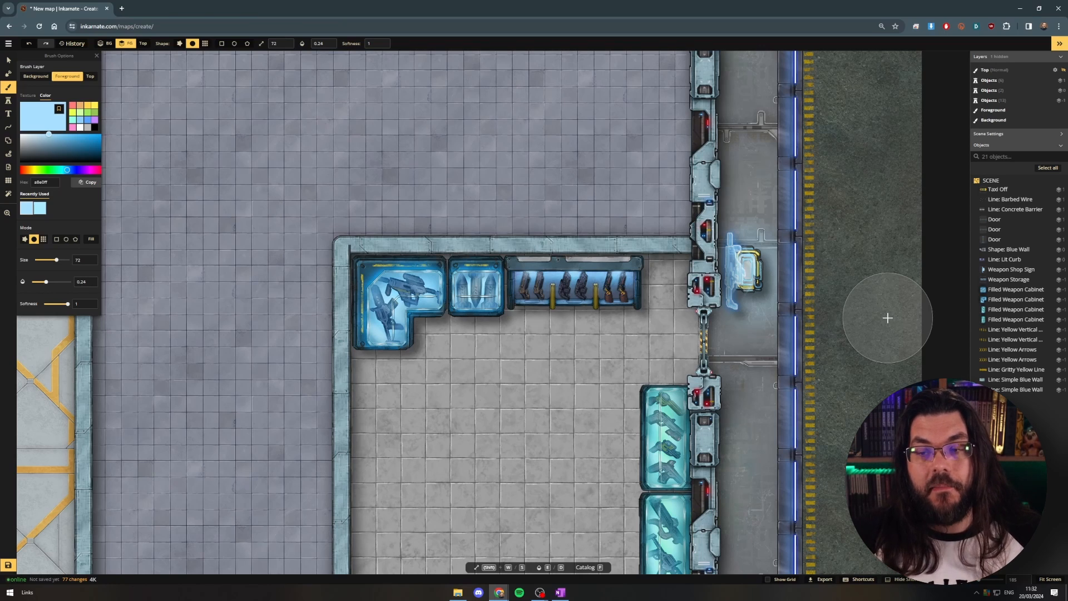
scroll(814, 253, right, 3)
scroll(748, 330, up, 3)
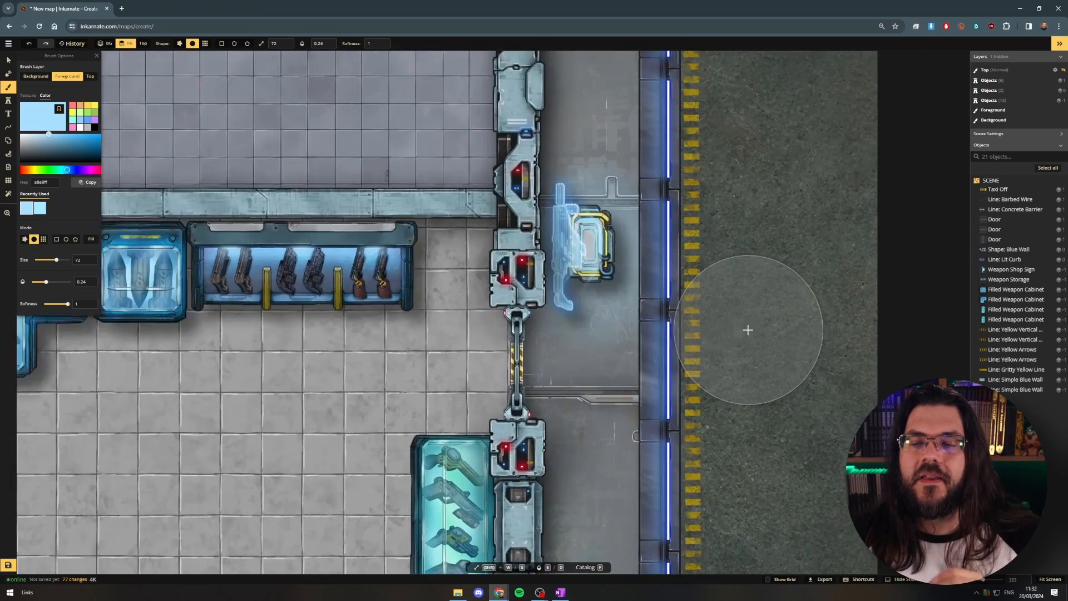
scroll(748, 330, up, 2)
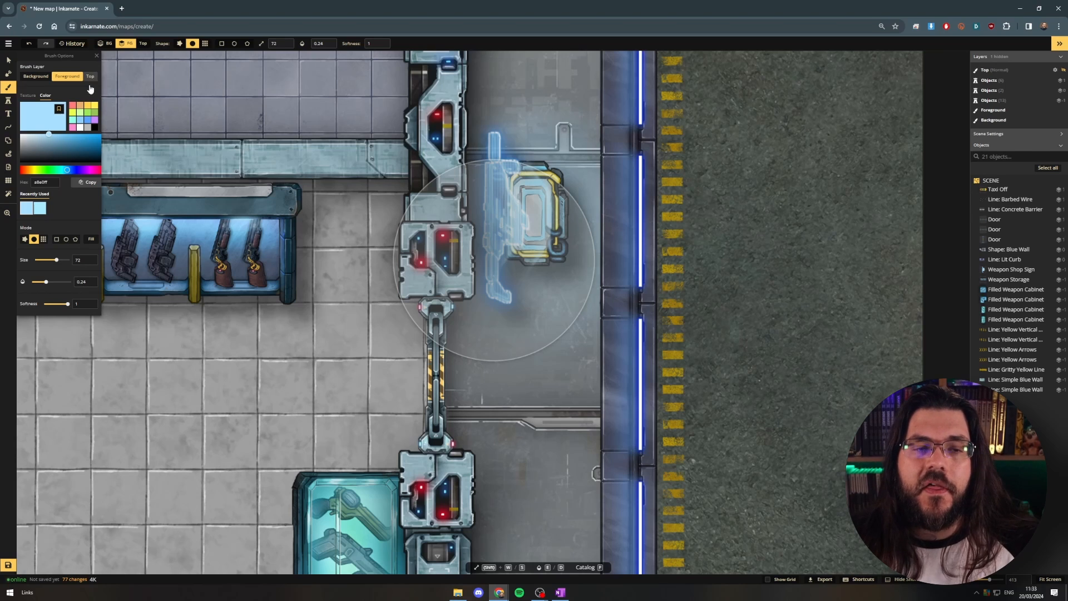
click(90, 76)
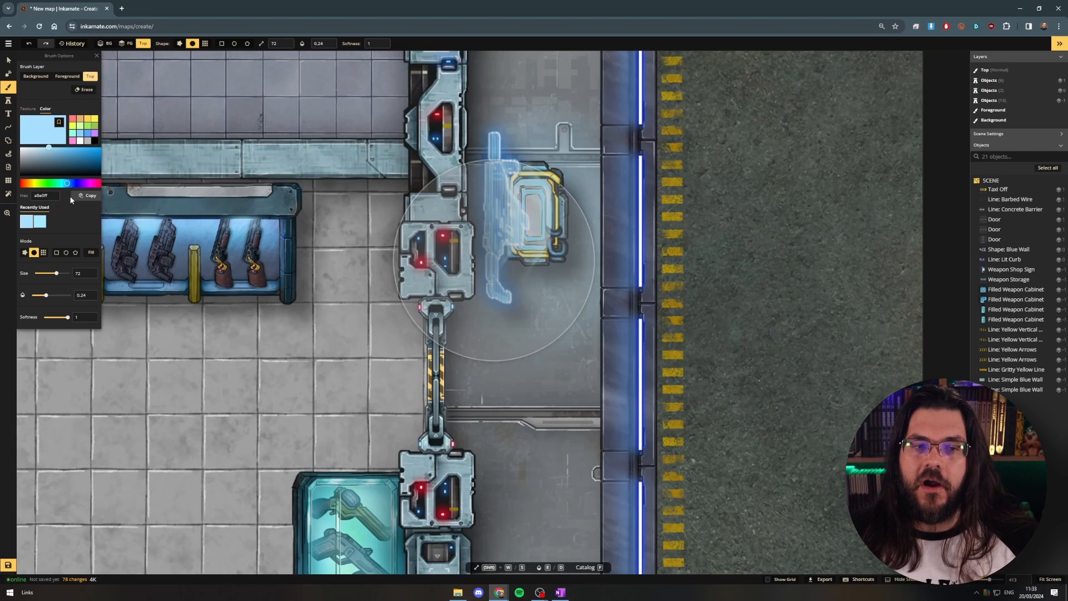
mouse_move(56, 274)
mouse_down()
mouse_move(38, 277)
mouse_move(56, 299)
mouse_up()
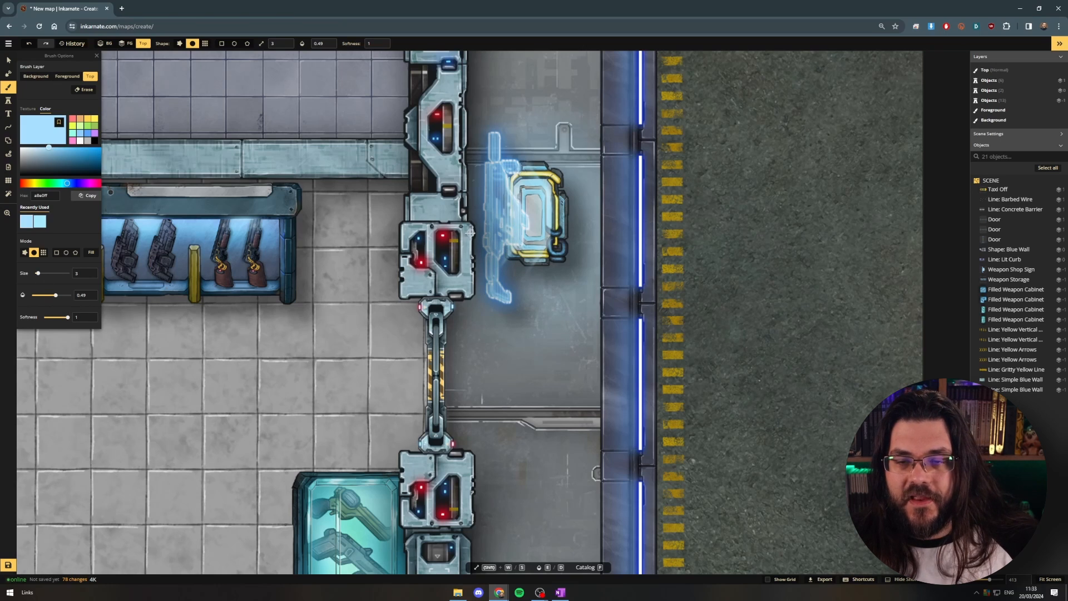
Step: Paint thin light-blue highlights along the edges of the outer wall facing the weapon shop sign
drag(466, 257, 470, 287)
drag(457, 158, 459, 201)
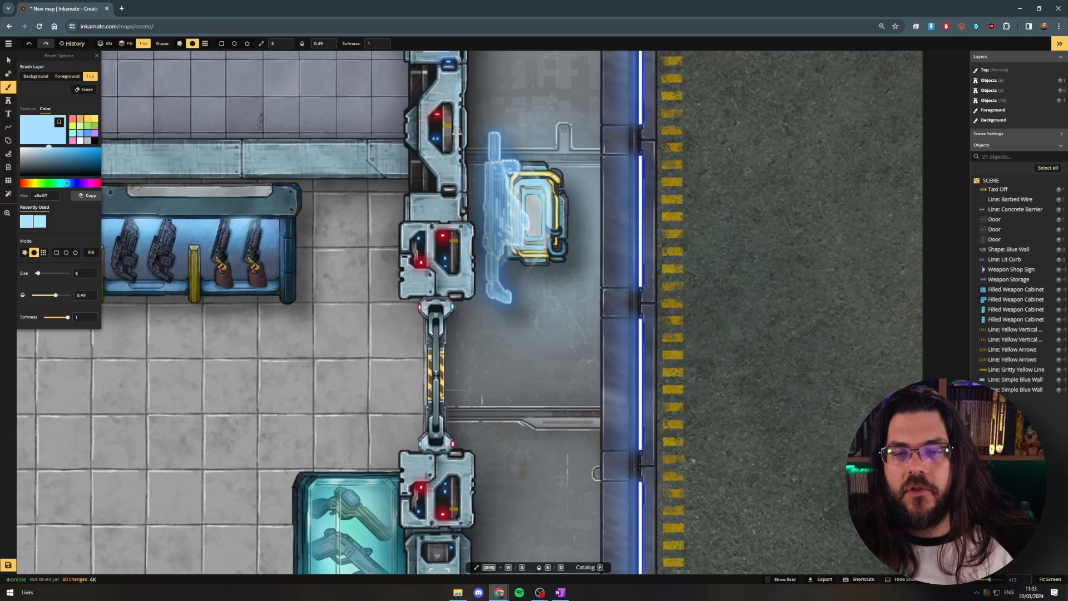
drag(456, 192, 460, 218)
scroll(590, 245, down, 5)
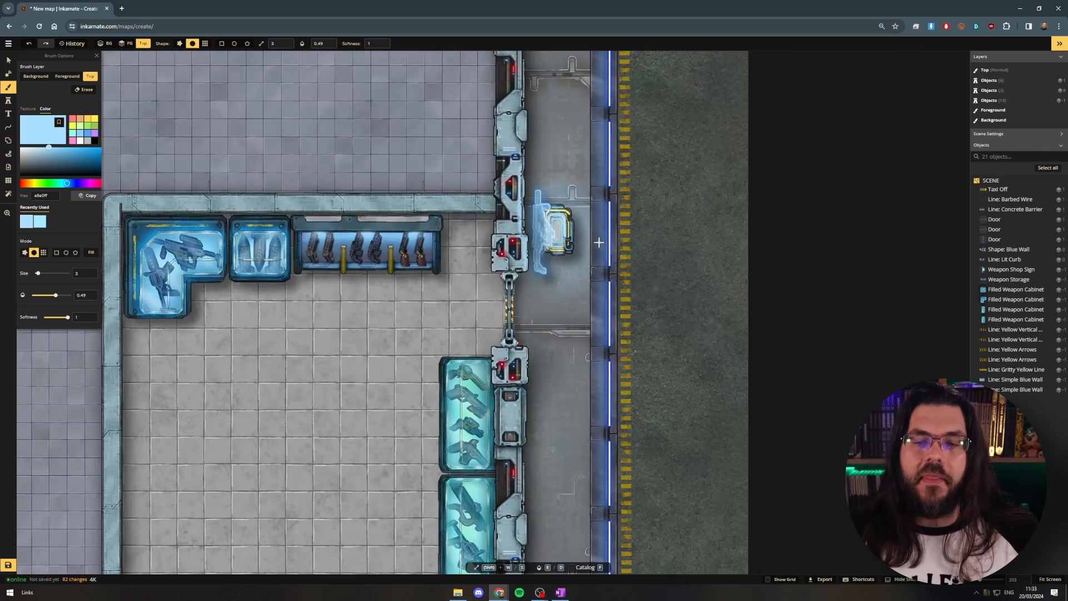